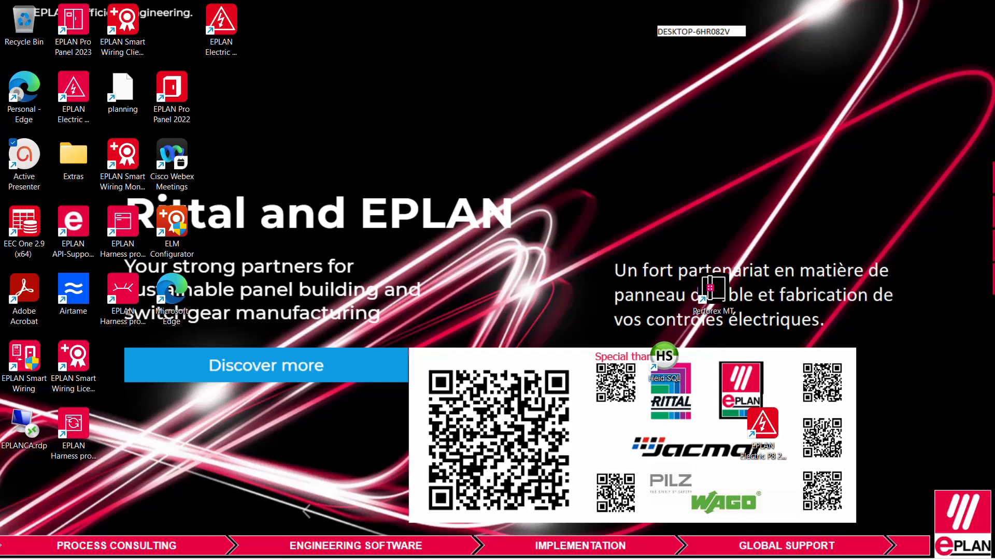
Switch to PROJECT complete marking for a look, and go on to EPLAN Pro Panel.
{"action": "key", "text": "alt+Tab"}
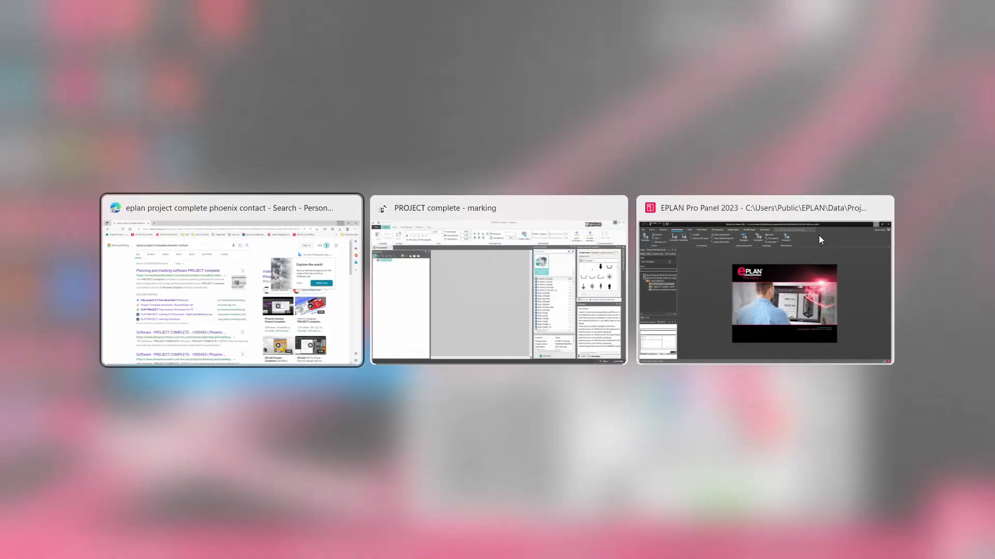
{"action": "key", "text": "alt+Tab"}
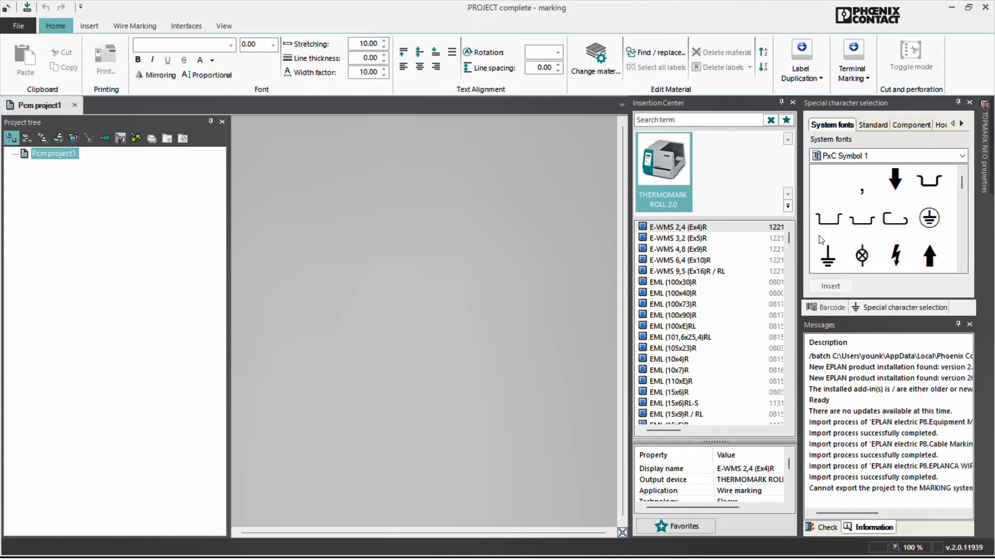
{"action": "key", "text": "alt+Tab"}
{"action": "key", "text": "alt+Tab"}
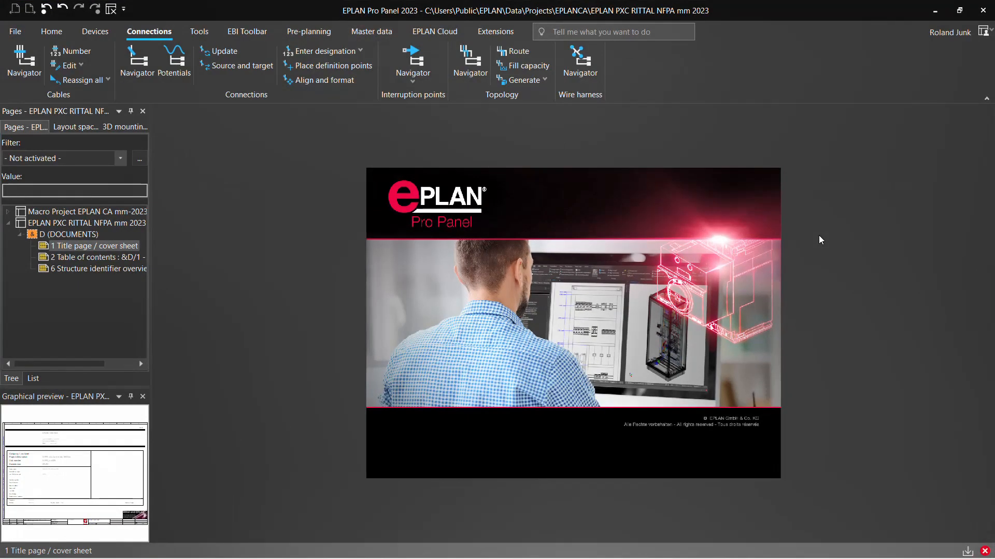
Search the available commands for "plann".
{"action": "left_click", "coordinate": [638, 32]}
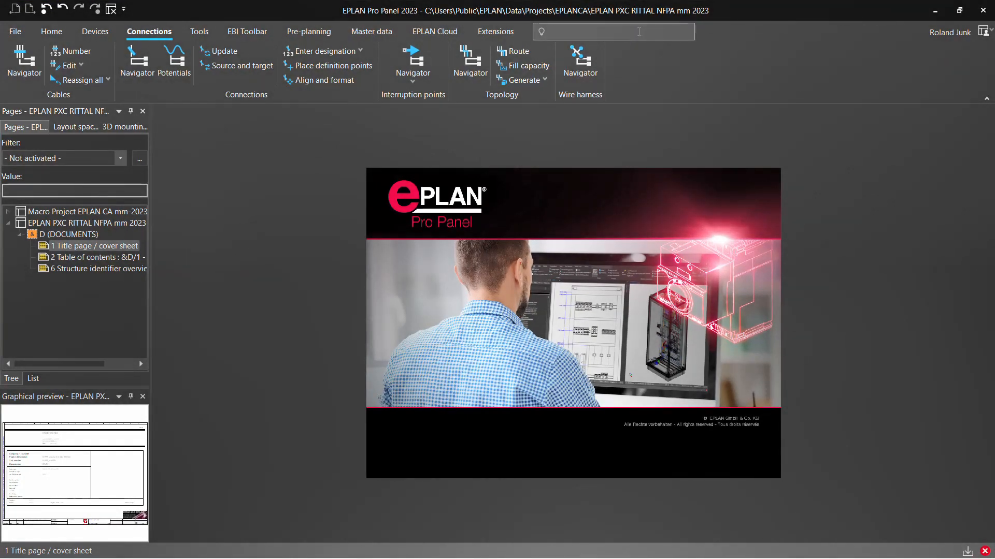
{"action": "type", "text": "markii"}
{"action": "key", "text": "BackSpace"}
{"action": "key", "text": "BackSpace"}
{"action": "key", "text": "BackSpace"}
{"action": "key", "text": "BackSpace"}
{"action": "key", "text": "BackSpace"}
{"action": "key", "text": "BackSpace"}
{"action": "type", "text": "plann"}
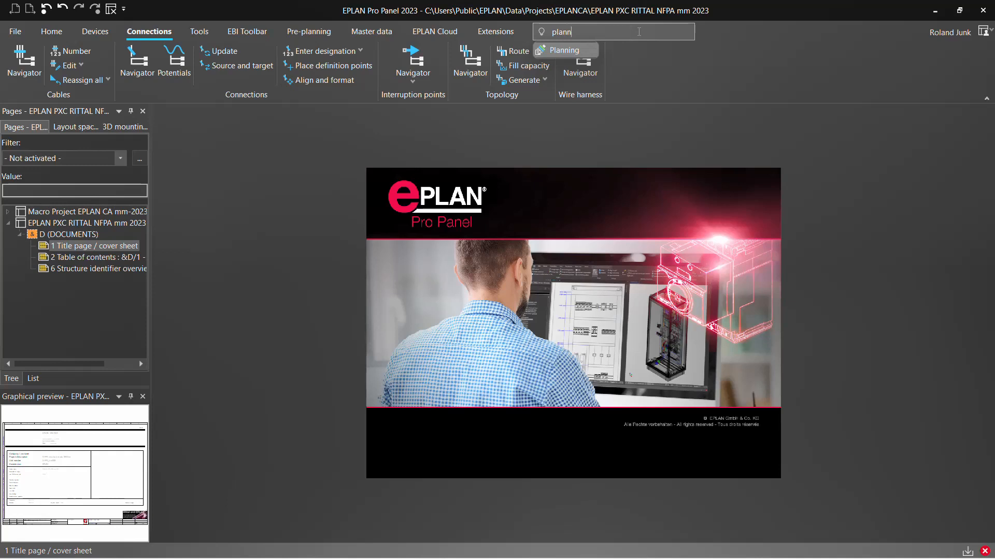
View the Printer Configurations page in PROJECT complete and return to EPLAN Pro Panel.
{"action": "key", "text": "alt+Tab"}
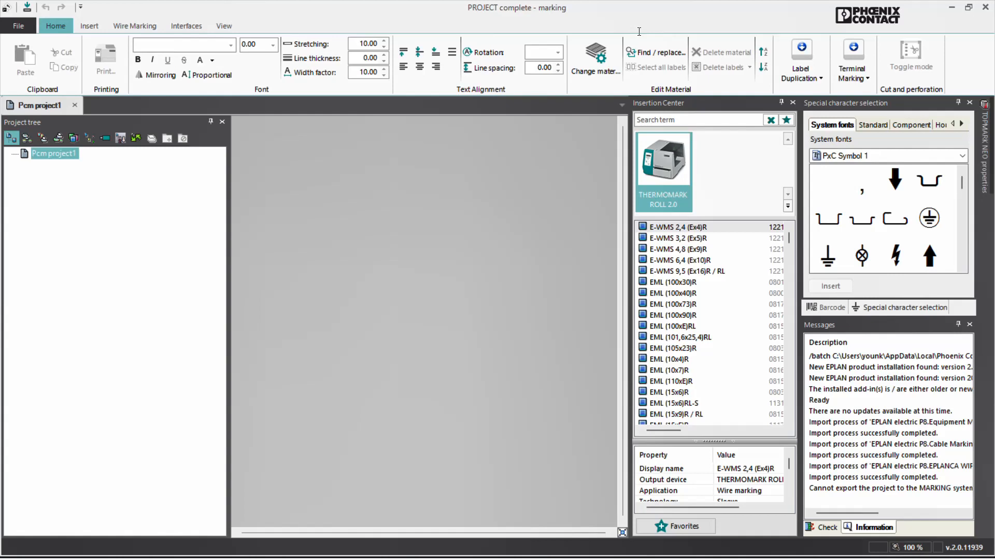
{"action": "left_click", "coordinate": [23, 26]}
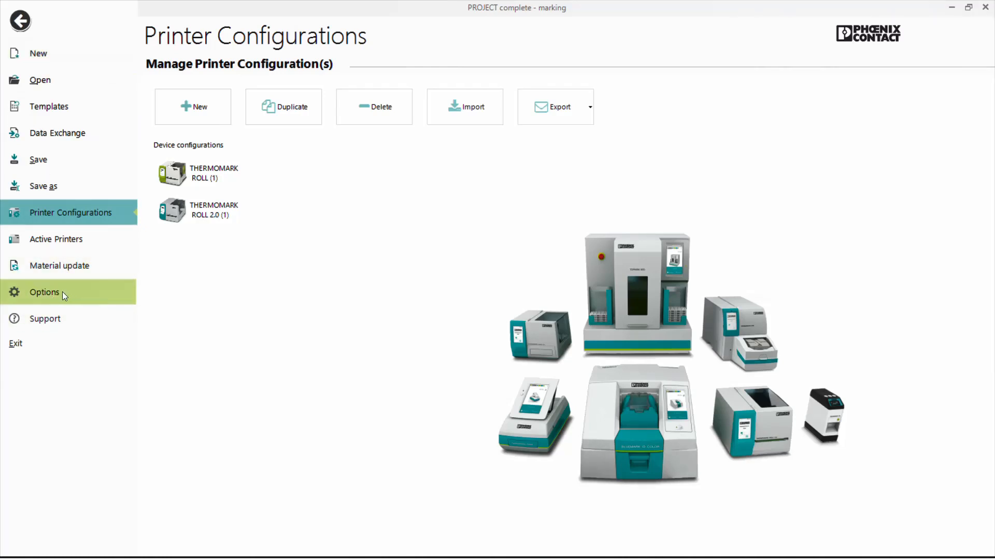
{"action": "key", "text": "alt+Tab"}
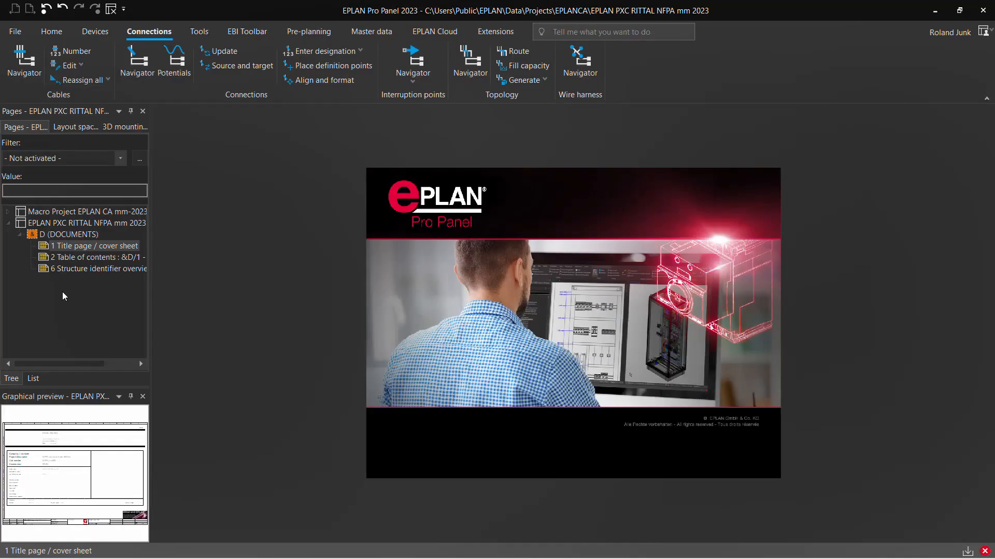
With the Macro Project EPLAN CA mm-2023 selected, review the PHOENIX CONTACT commands and the registered API add-ins.
{"action": "left_click", "coordinate": [90, 216]}
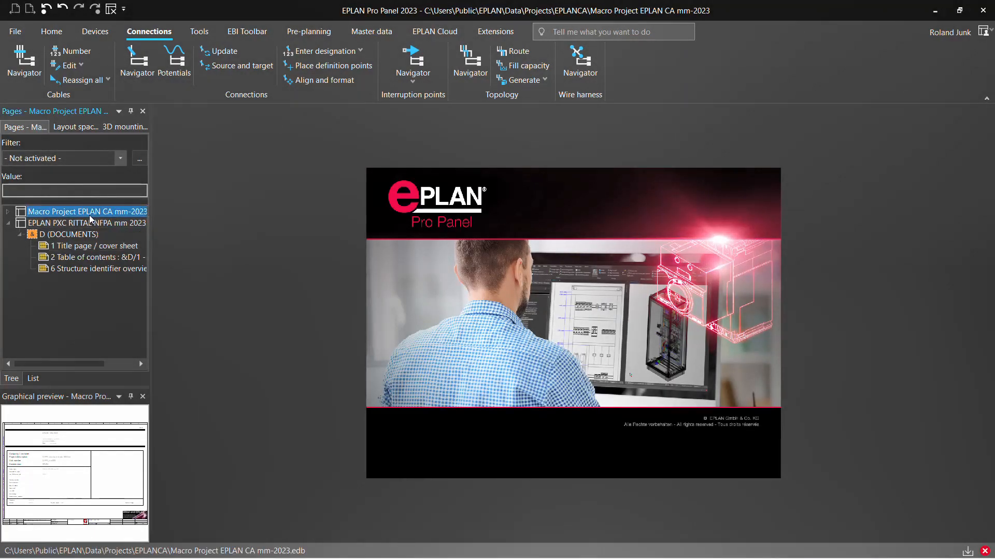
{"action": "left_click", "coordinate": [205, 34]}
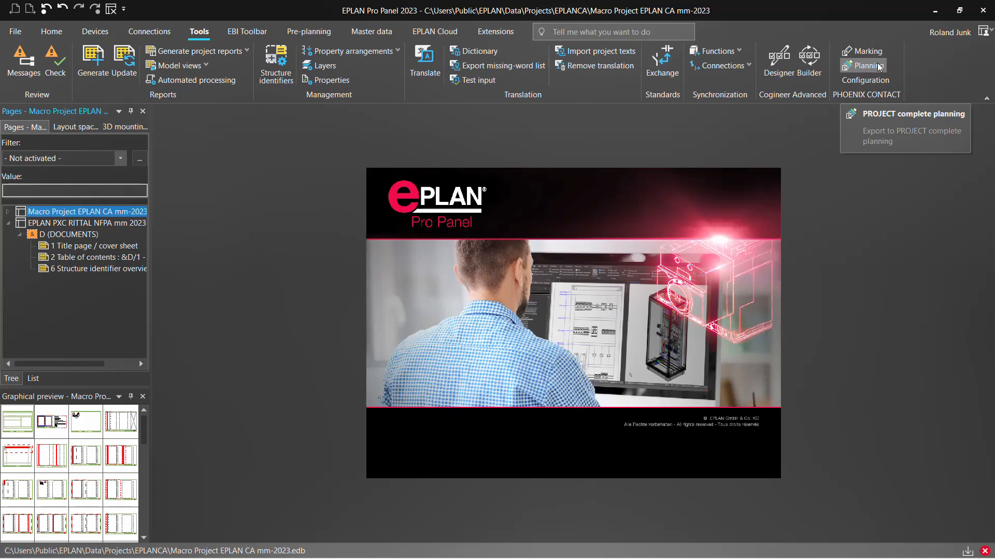
{"action": "left_click", "coordinate": [15, 32]}
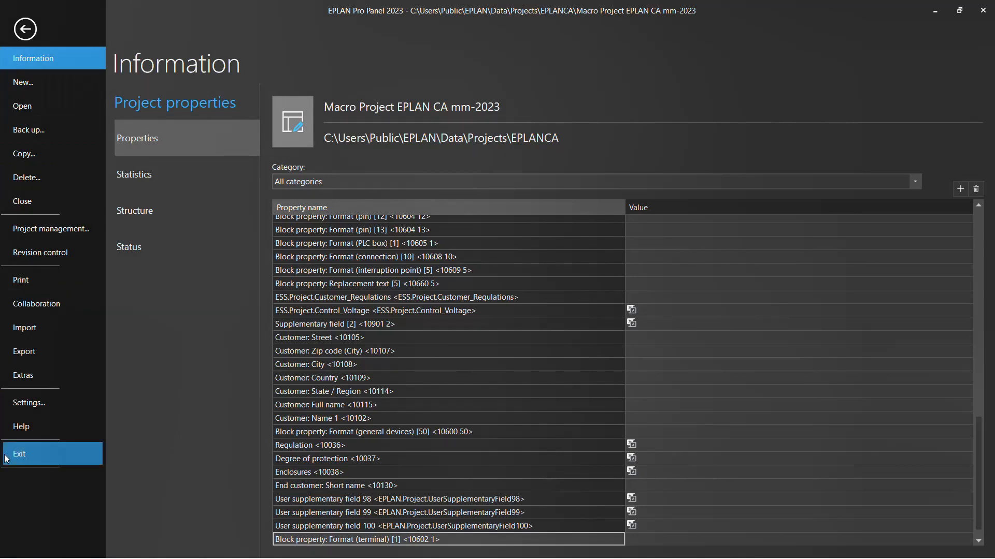
{"action": "left_click", "coordinate": [20, 380]}
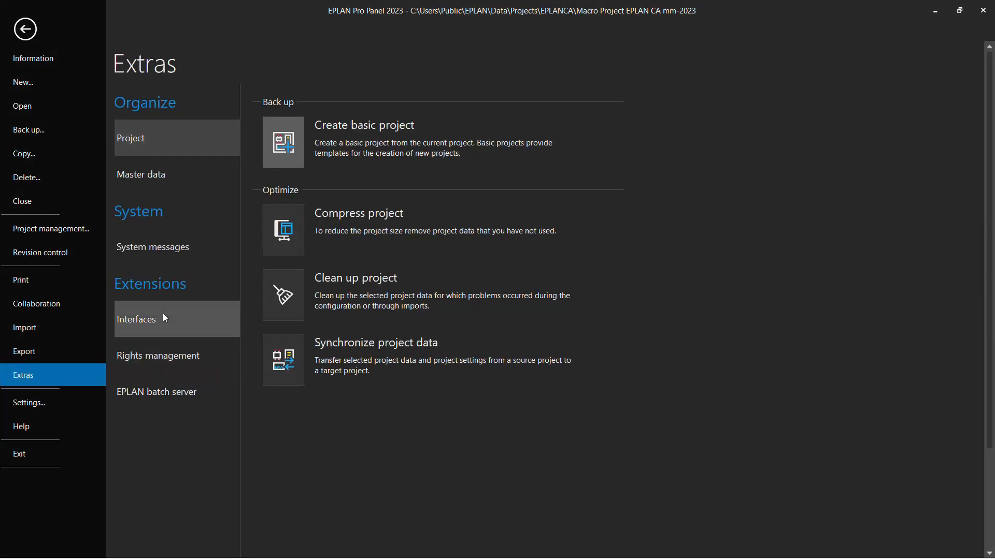
{"action": "left_click", "coordinate": [164, 318]}
{"action": "scroll", "coordinate": [310, 487], "scroll_direction": "down", "scroll_amount": 3}
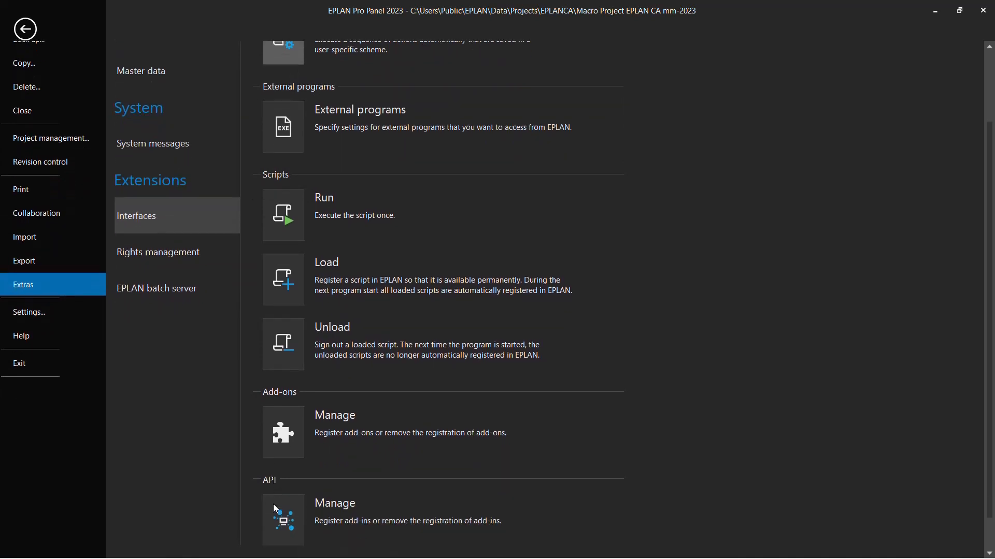
{"action": "left_click", "coordinate": [278, 506]}
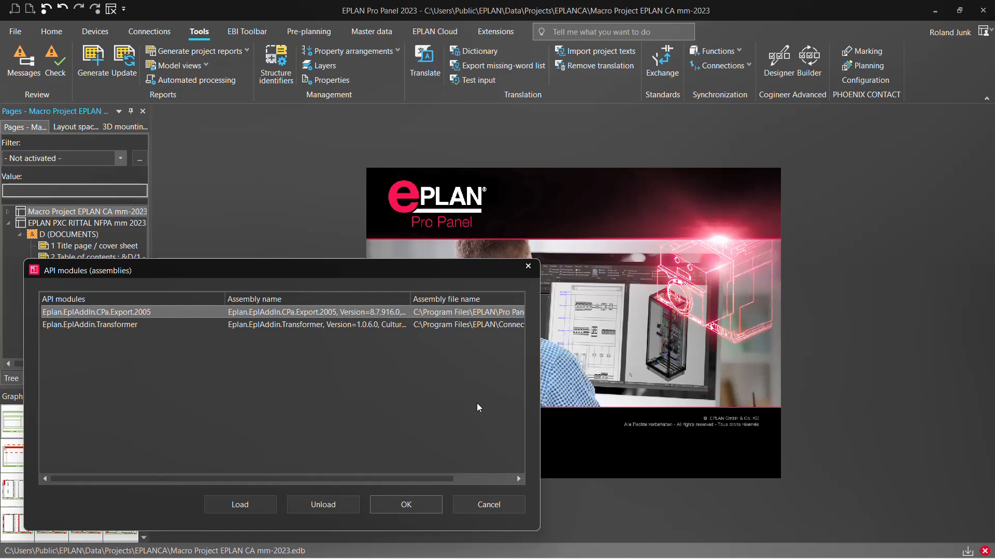
{"action": "key", "text": "Escape"}
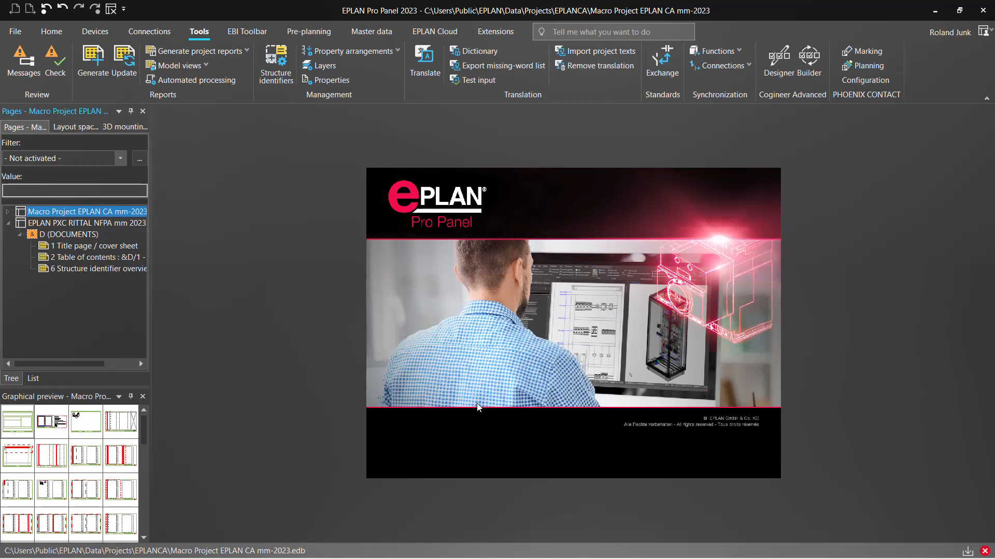
Switch to PROJECT complete and examine the THERMOMARK ROLL 2.0 (1) printer configuration with its WML6(13X13)R material calibration.
{"action": "key", "text": "alt+Tab"}
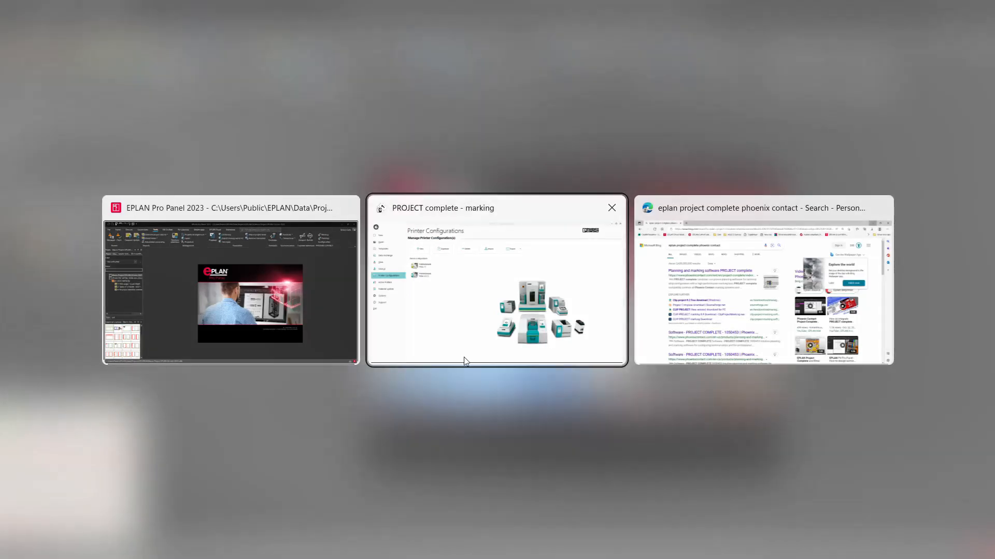
{"action": "left_click", "coordinate": [466, 345]}
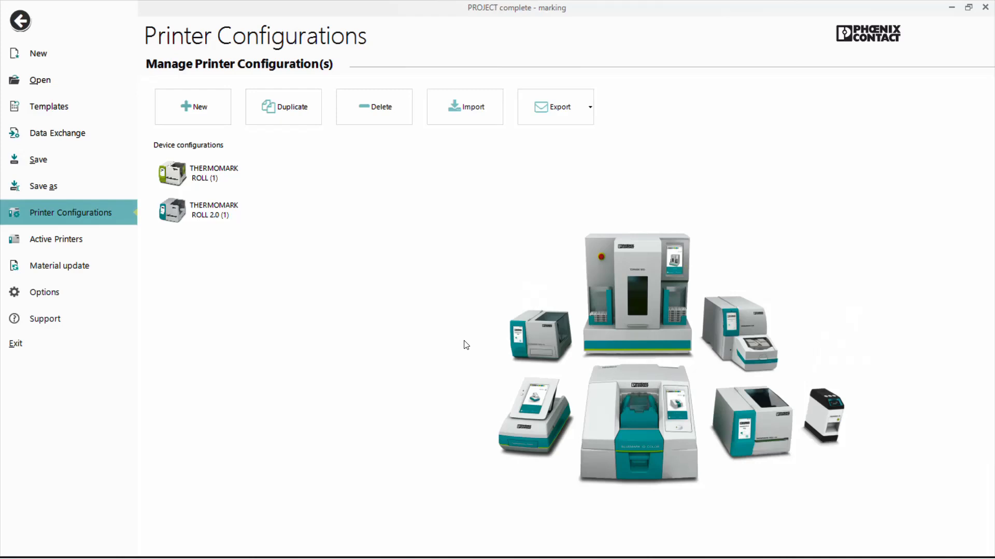
{"action": "left_click", "coordinate": [17, 22]}
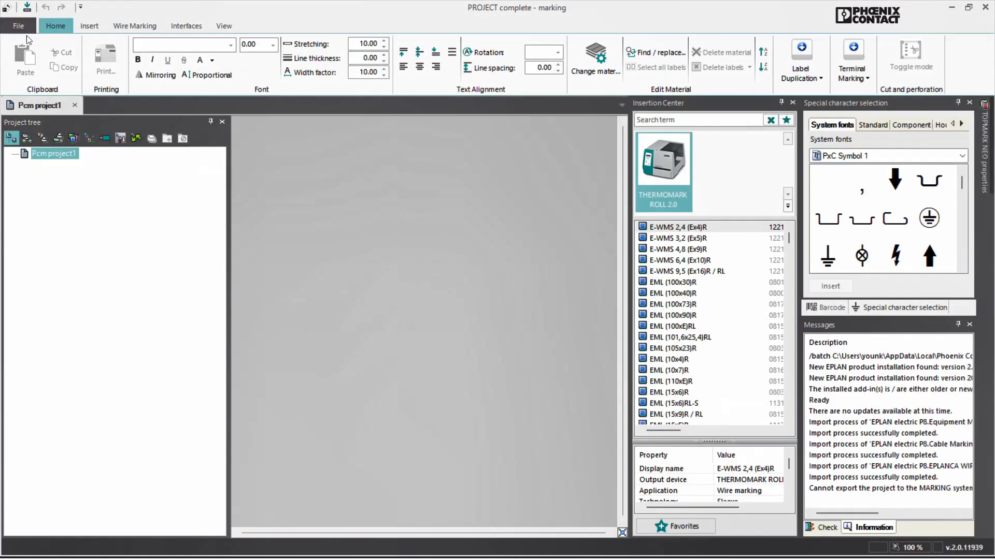
{"action": "left_click", "coordinate": [18, 27]}
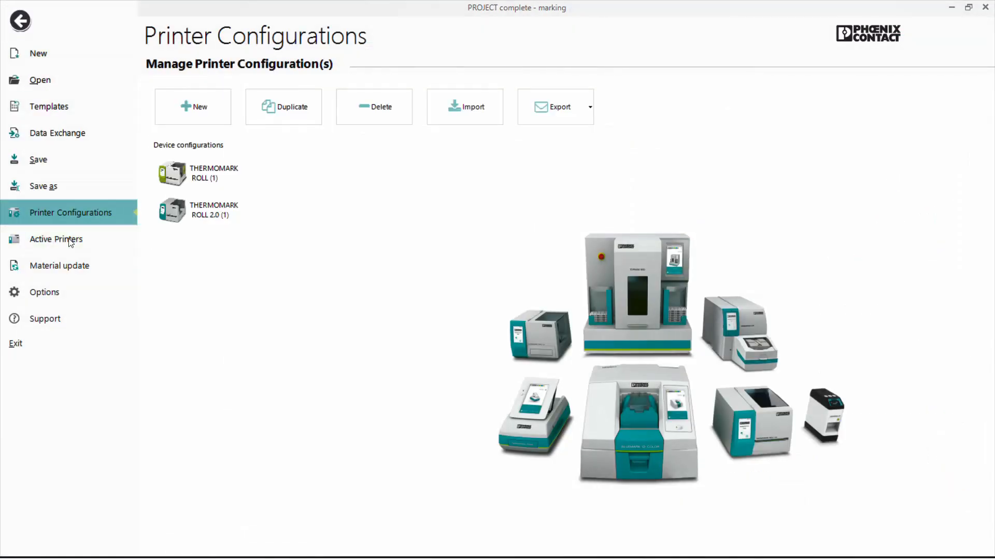
{"action": "left_click", "coordinate": [217, 215]}
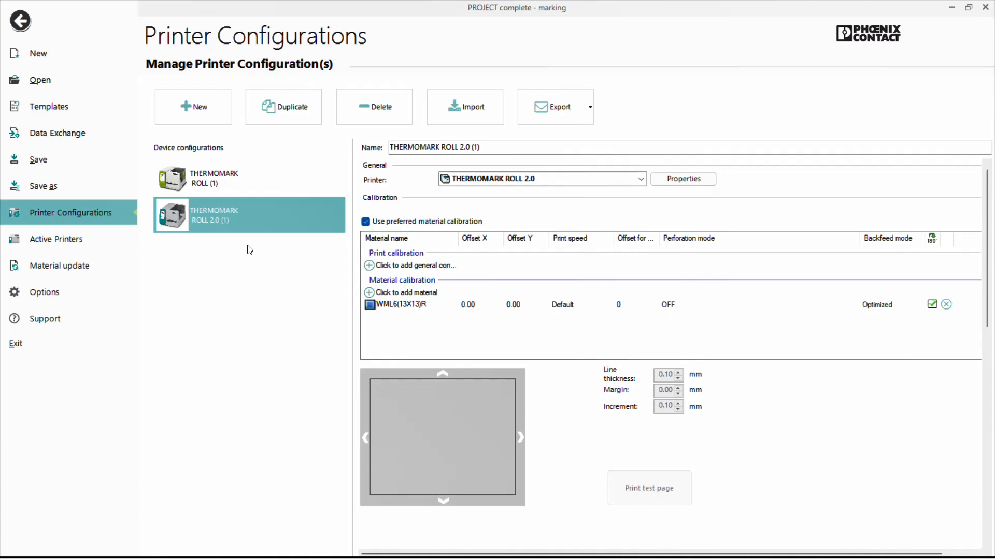
{"action": "left_click", "coordinate": [426, 308]}
{"action": "mouse_move", "coordinate": [426, 309]}
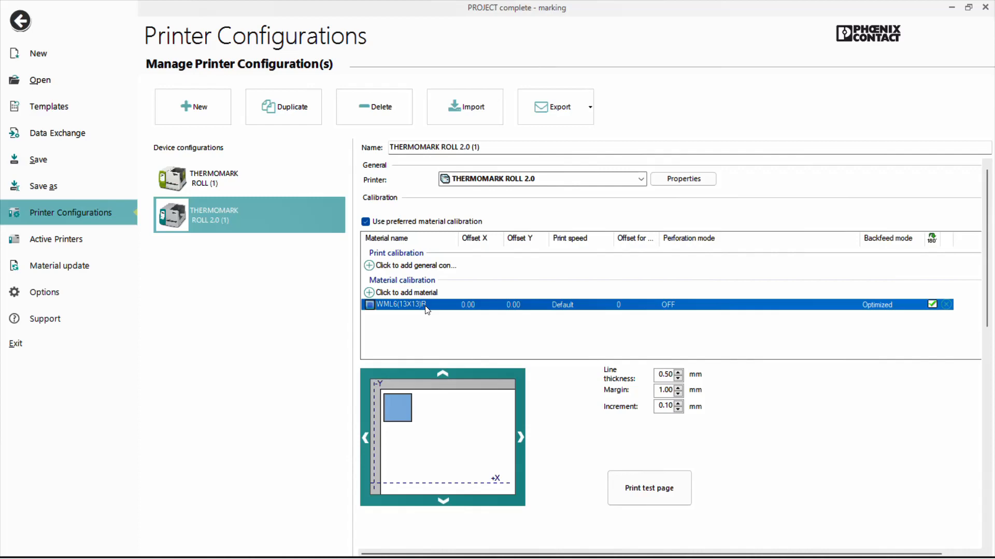
Switch to EPLAN Pro Panel and open the title page of the EPLAN PXC RITTAL NFPA mm 2023 project.
{"action": "key", "text": "alt+Tab"}
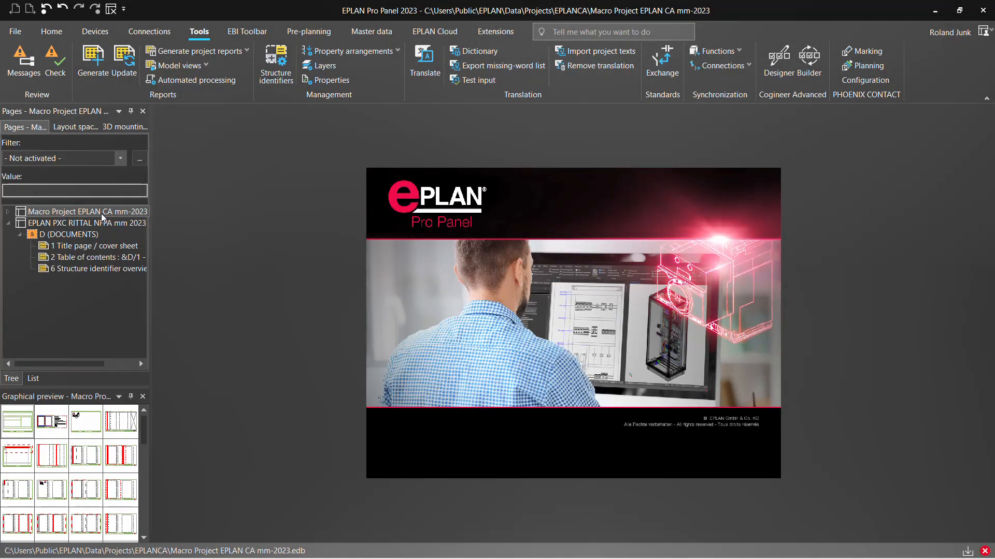
{"action": "left_click", "coordinate": [101, 213]}
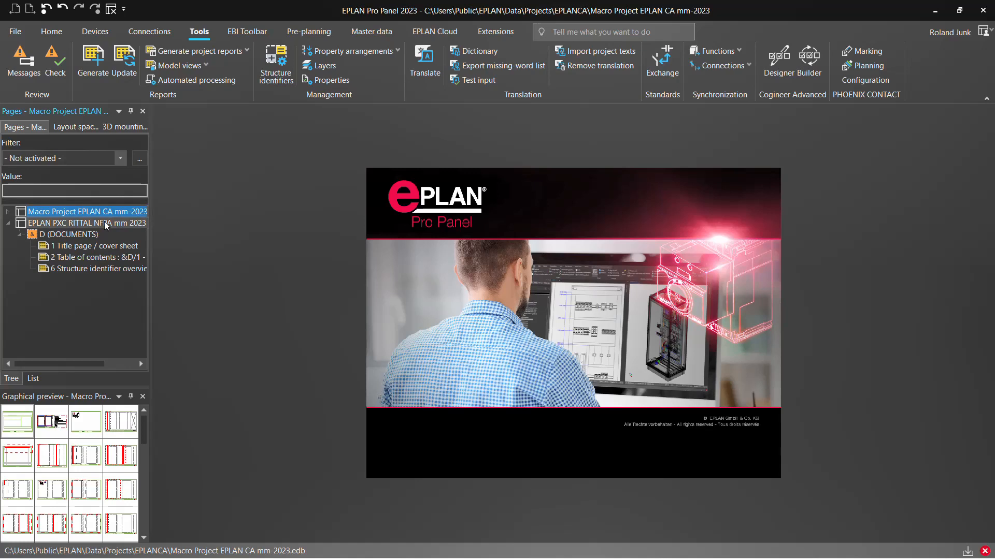
{"action": "left_click", "coordinate": [104, 223]}
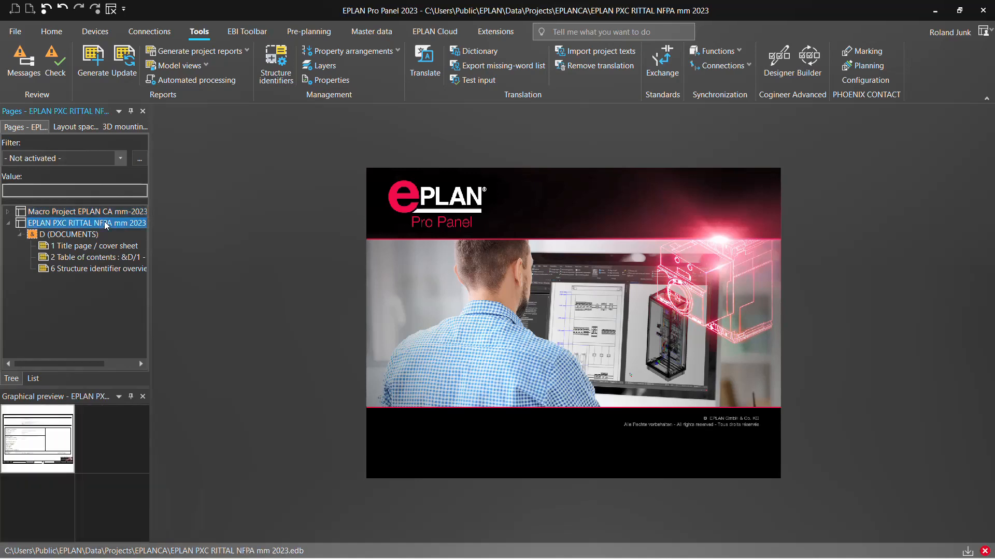
{"action": "double_click", "coordinate": [55, 441]}
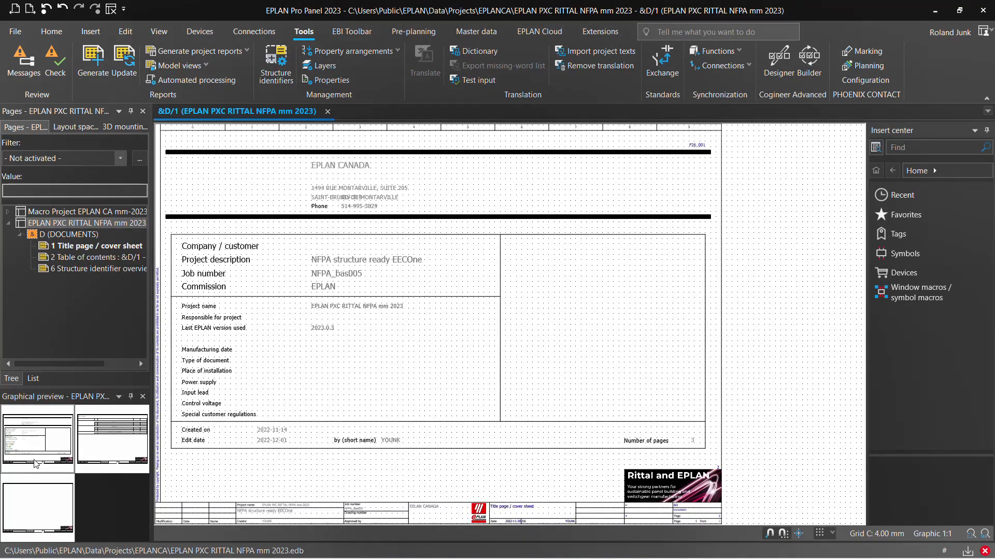
Start a new page from the structure identifier overview page and set its page type to Schematic multi-line (I).
{"action": "right_click", "coordinate": [78, 272]}
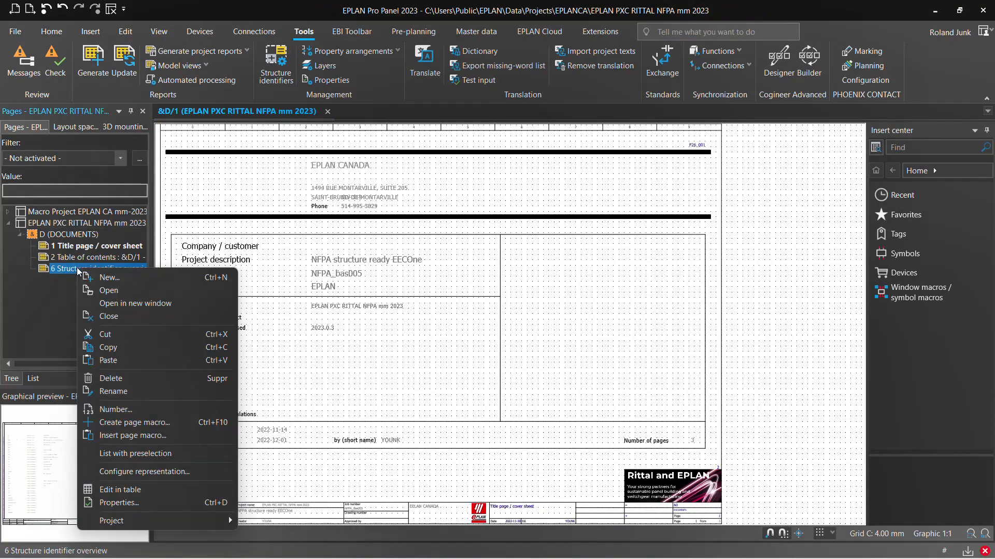
{"action": "left_click", "coordinate": [130, 279]}
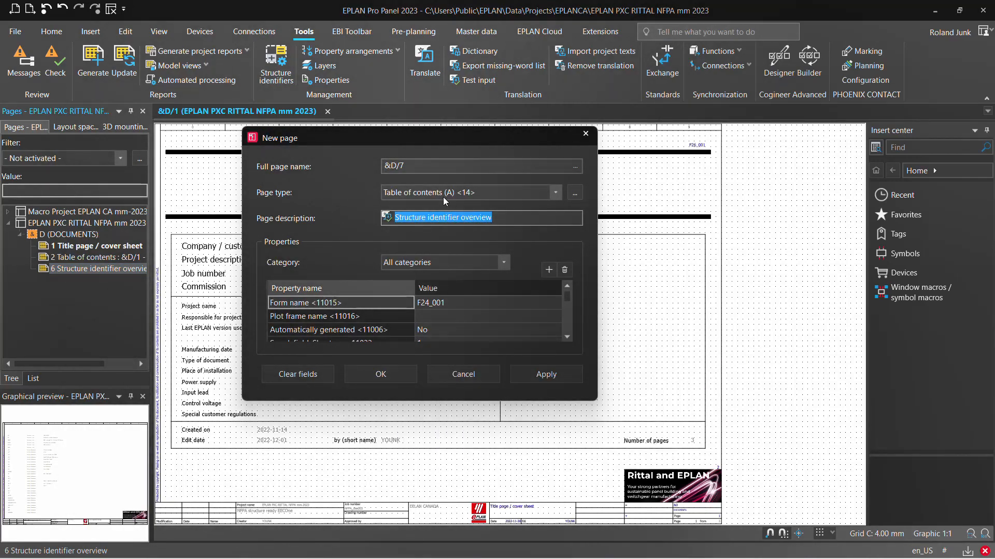
{"action": "left_click", "coordinate": [447, 192]}
{"action": "left_click", "coordinate": [473, 323]}
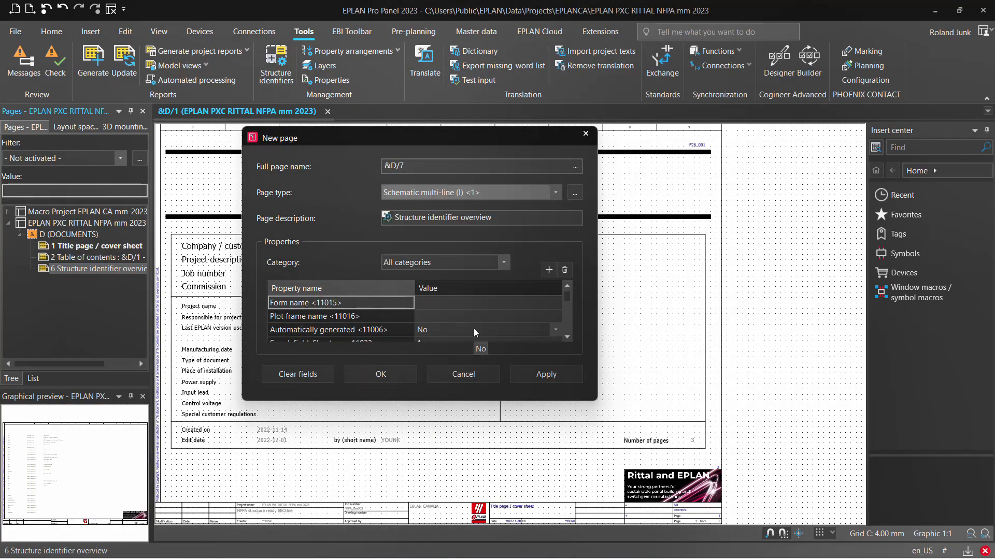
Set the new page's full name to document type E, location designation A1 and page name 10.
{"action": "left_click", "coordinate": [576, 167]}
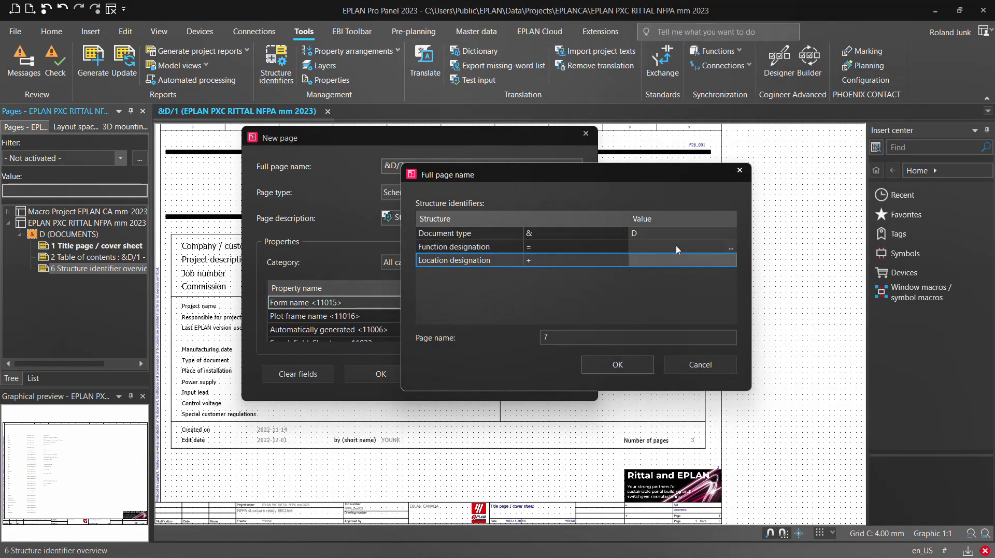
{"action": "left_click", "coordinate": [730, 234]}
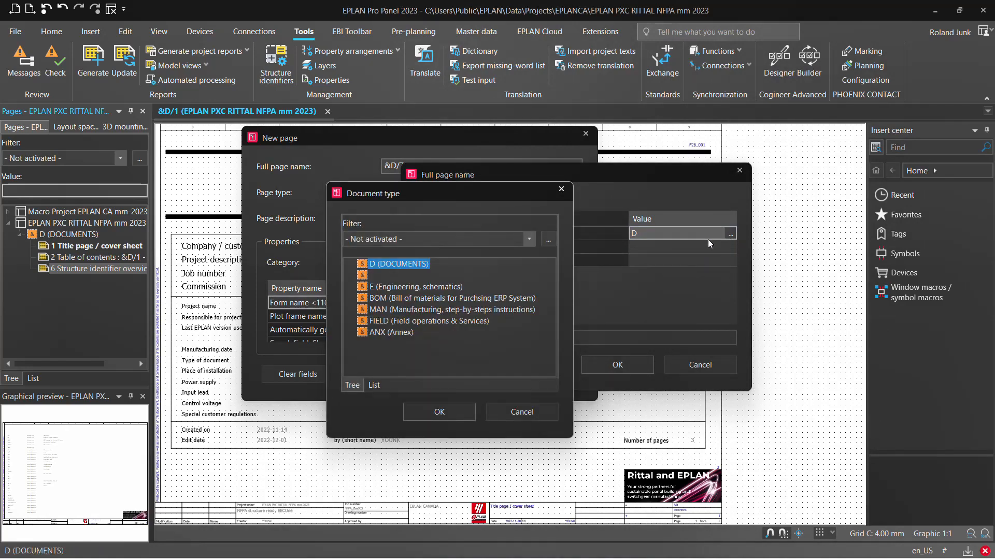
{"action": "double_click", "coordinate": [419, 287]}
{"action": "left_click", "coordinate": [731, 263]}
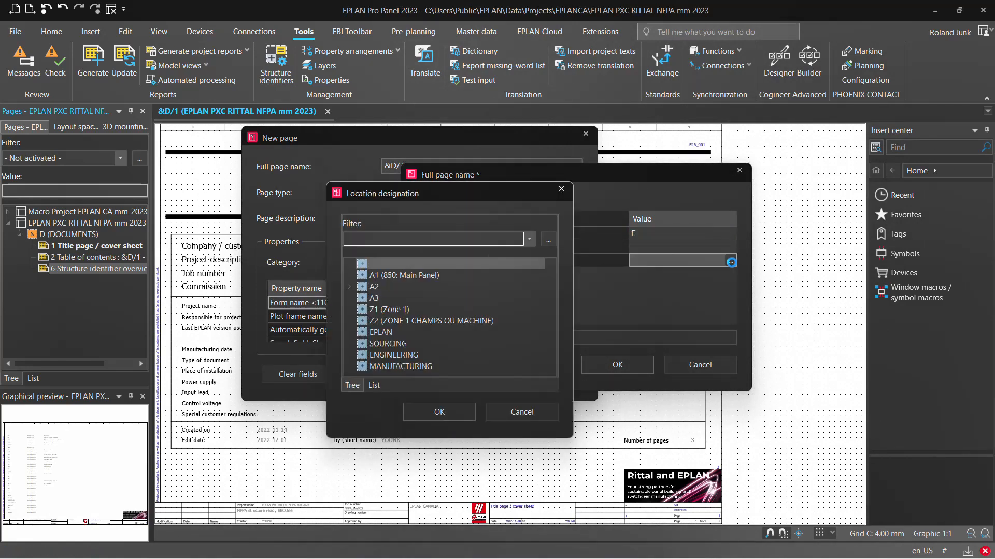
{"action": "double_click", "coordinate": [412, 281]}
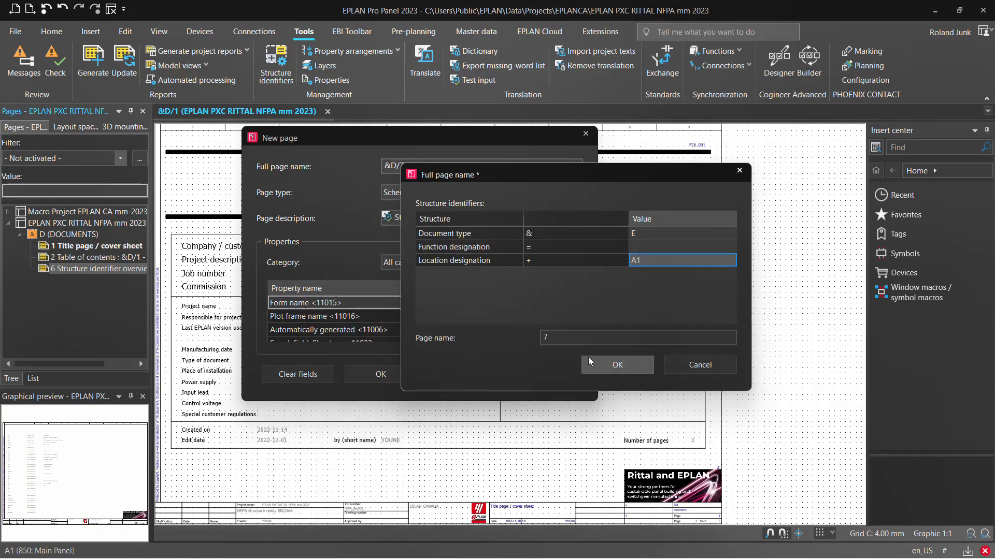
{"action": "left_click", "coordinate": [575, 340]}
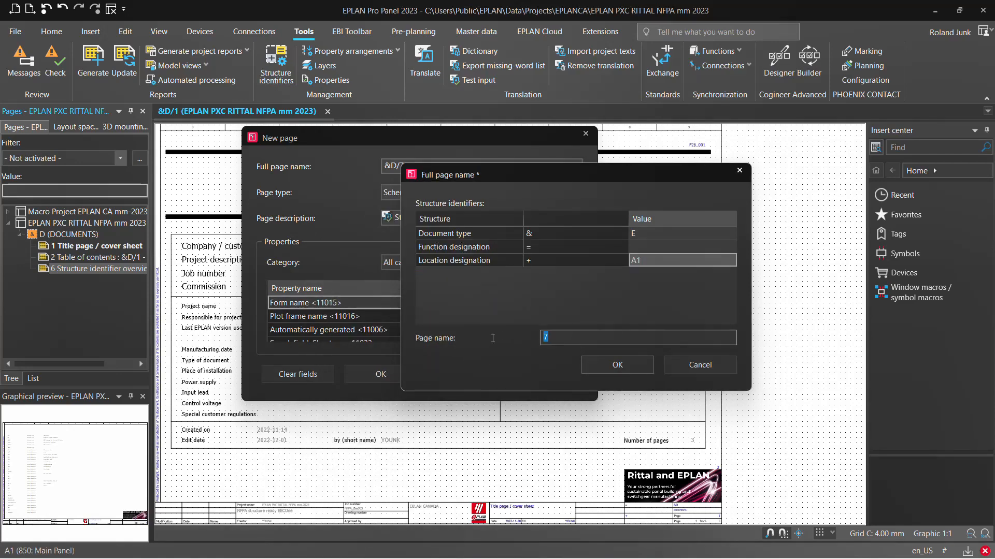
{"action": "type", "text": "10"}
{"action": "left_click", "coordinate": [617, 364]}
Describe the new page as Distribution, create it, and show the favorites in the insert center.
{"action": "left_click_drag", "start_coordinate": [429, 217], "coordinate": [276, 220]}
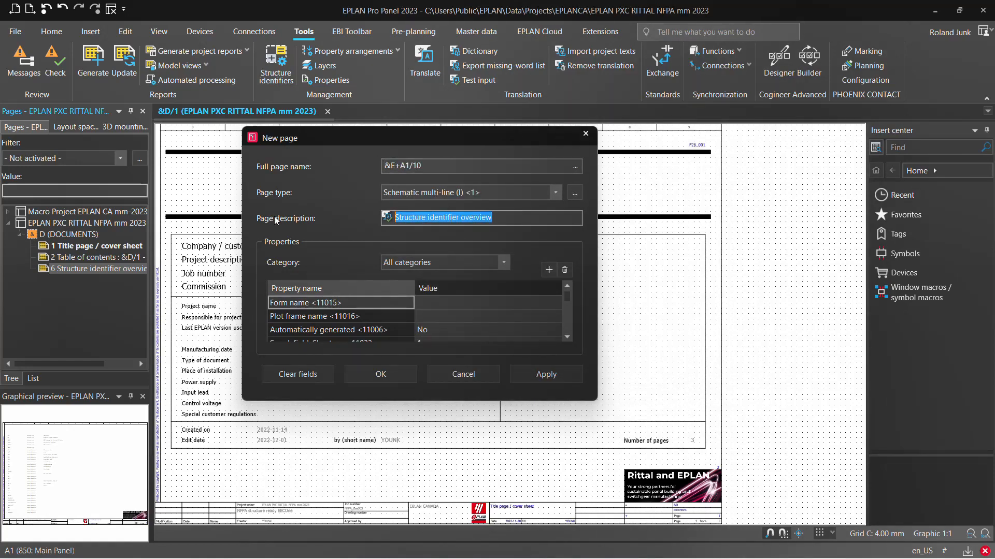
{"action": "type", "text": "Distributi"}
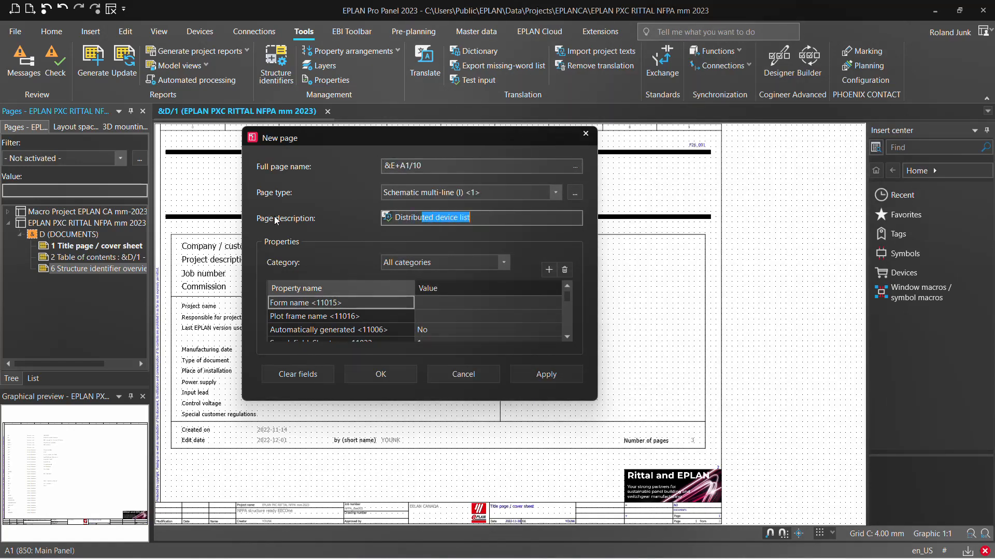
{"action": "type", "text": "on"}
{"action": "key", "text": "Delete"}
{"action": "key", "text": "Return"}
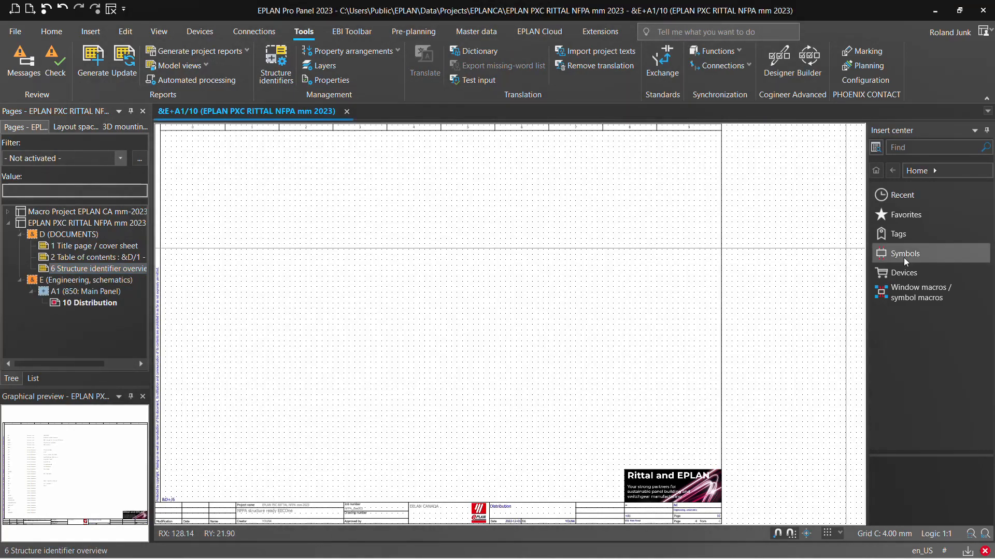
{"action": "left_click", "coordinate": [929, 218]}
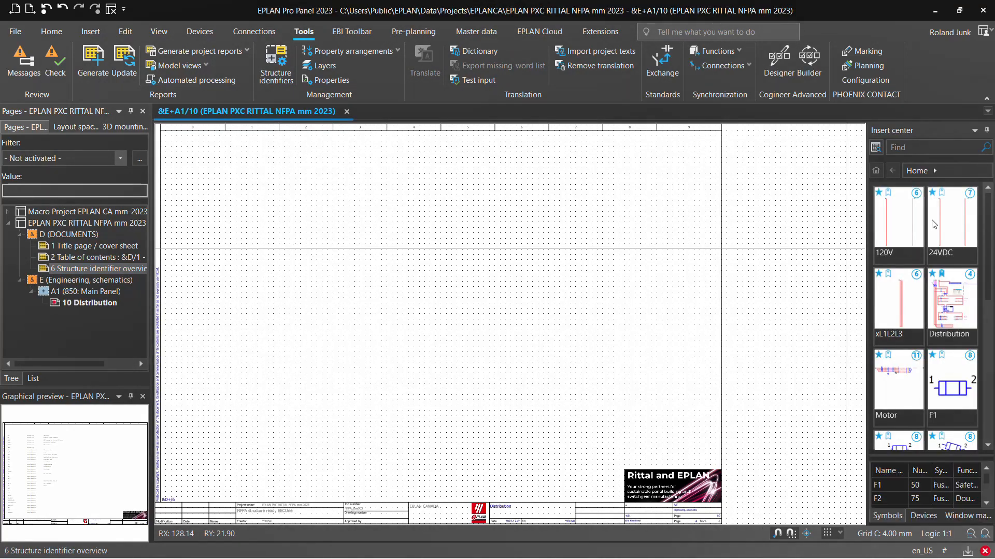
Assign the plot frame FN1_003_1L_toprintA to the Distribution page through its page properties.
{"action": "double_click", "coordinate": [592, 510]}
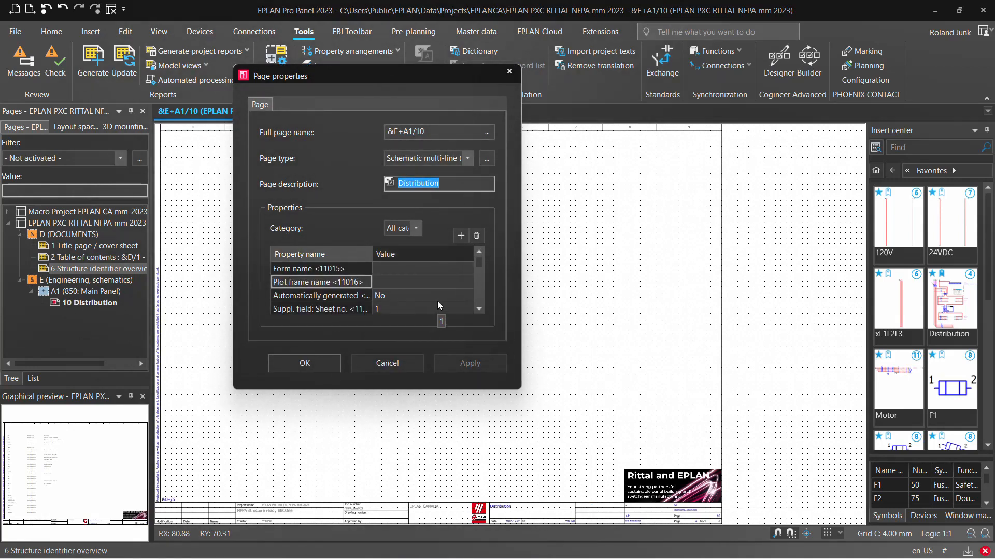
{"action": "left_click", "coordinate": [467, 282]}
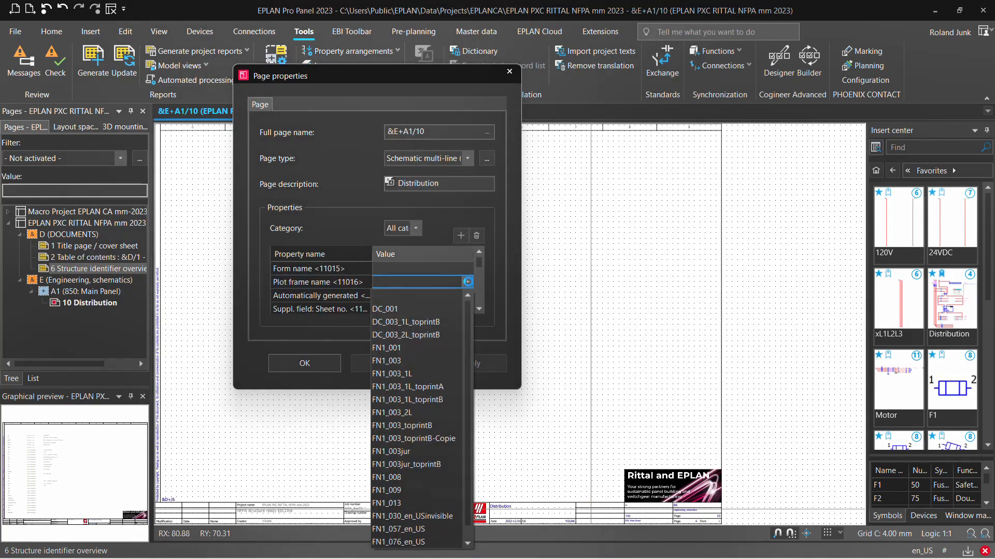
{"action": "left_click", "coordinate": [409, 387]}
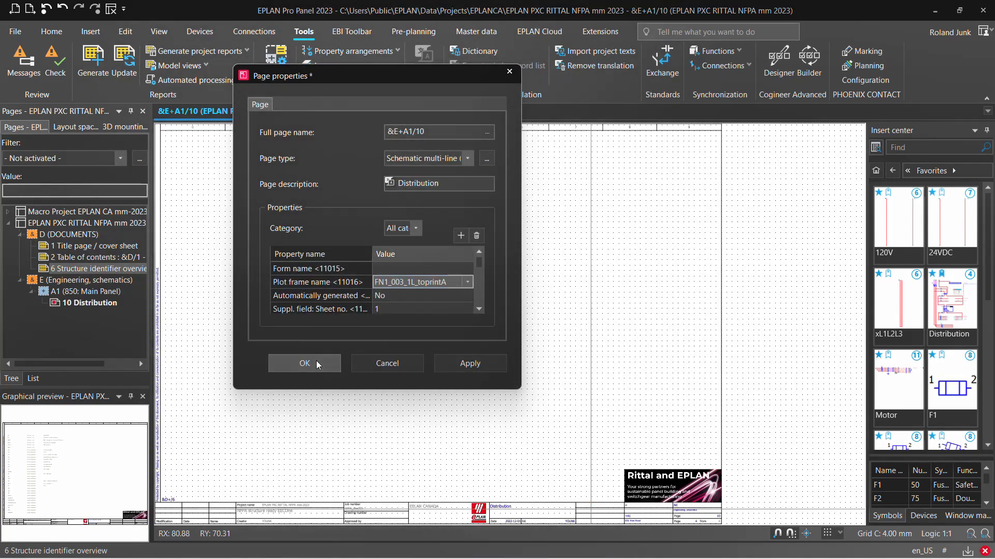
{"action": "left_click", "coordinate": [316, 360]}
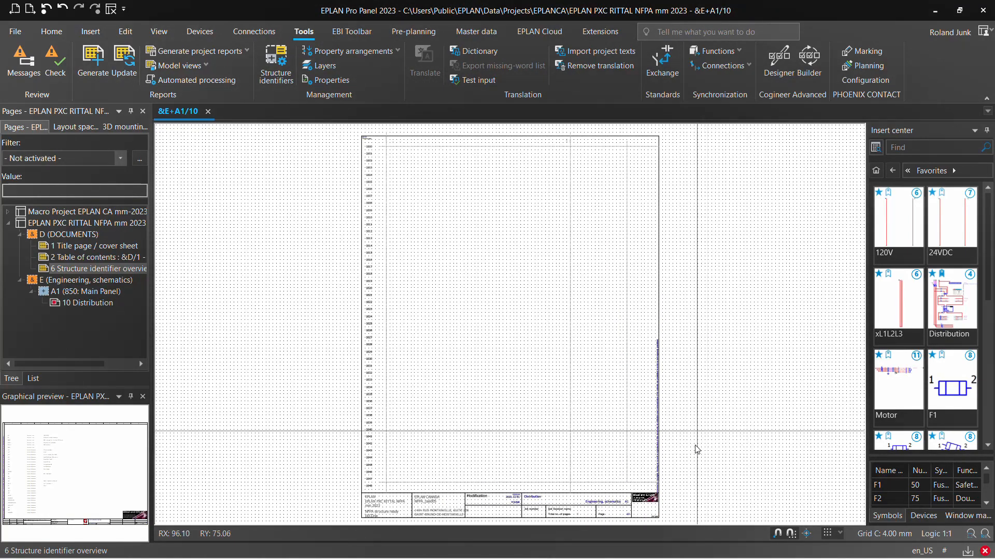
Set the Distribution page's plot frame to FN1_003_1L_toprintB in its page properties.
{"action": "double_click", "coordinate": [544, 514]}
{"action": "left_click", "coordinate": [461, 283]}
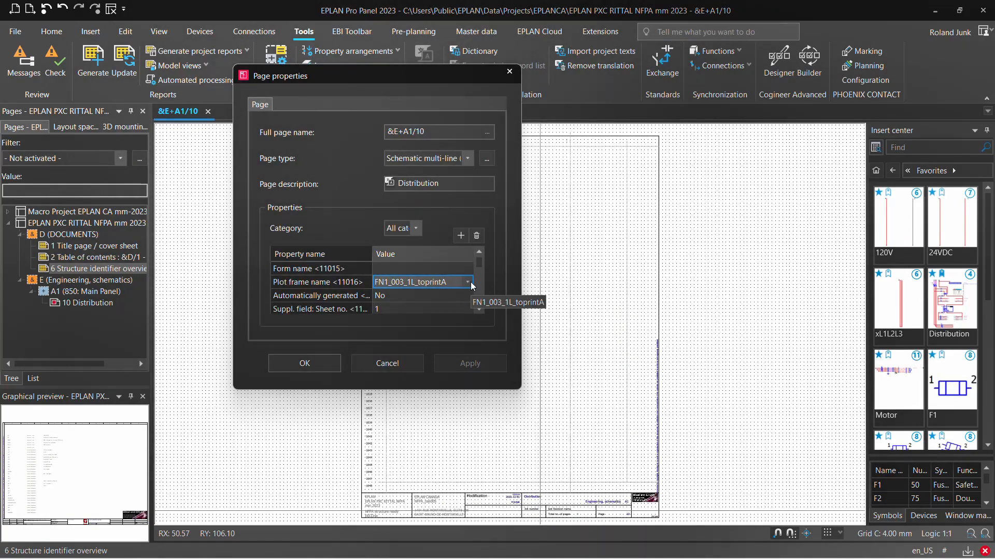
{"action": "left_click", "coordinate": [468, 282]}
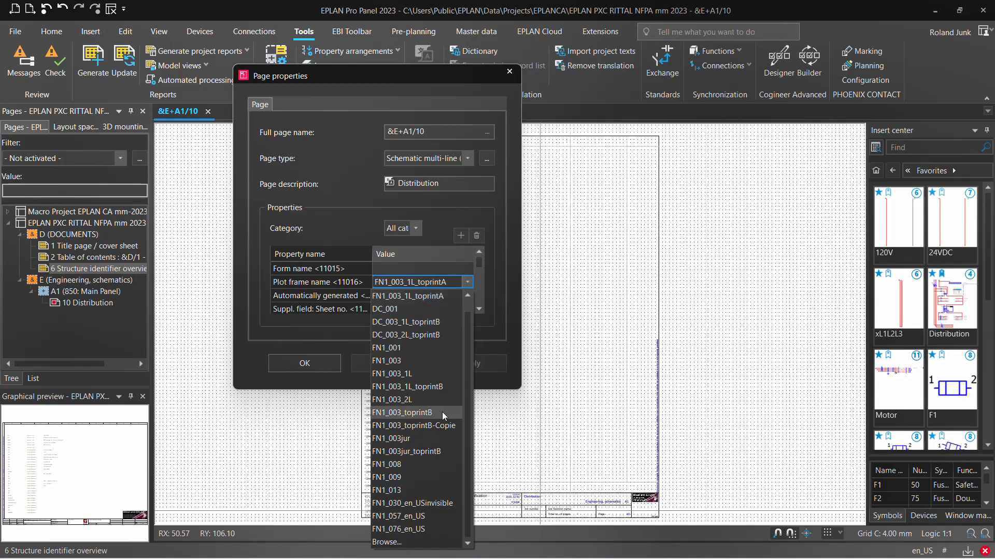
{"action": "left_click", "coordinate": [434, 387]}
{"action": "left_click", "coordinate": [327, 369]}
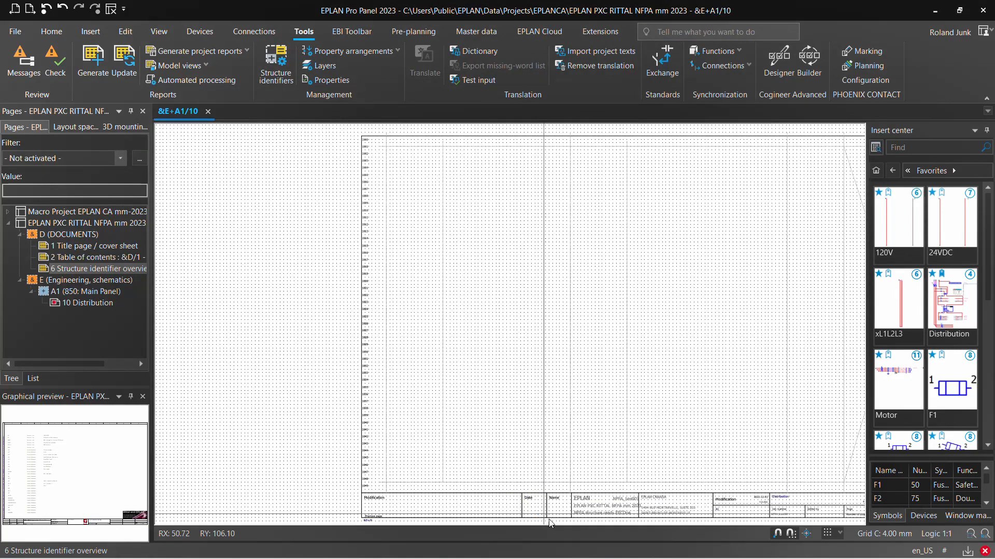
{"action": "middle_click_drag", "start_coordinate": [630, 523], "coordinate": [504, 482]}
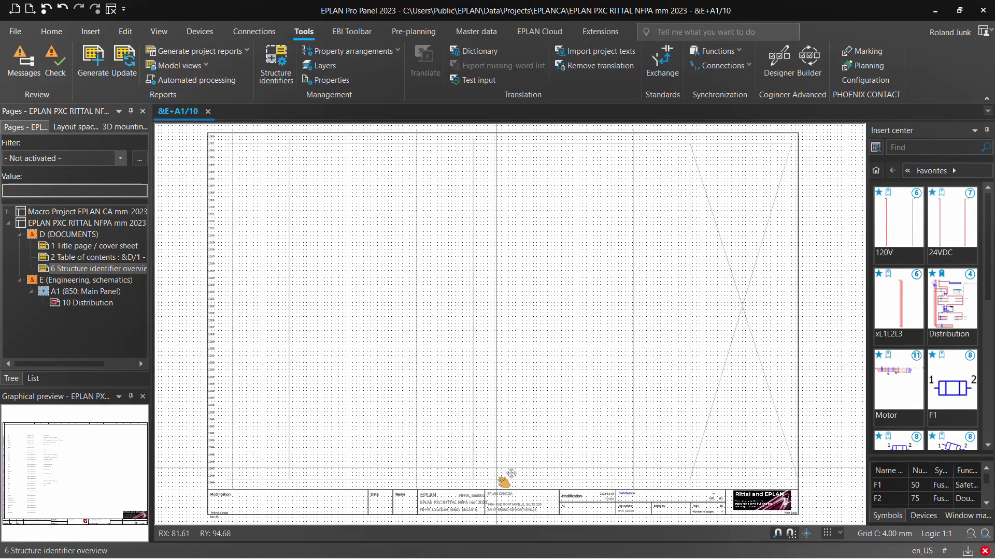
Compare the variants of the favorite Distribution macro and place Variant A near the upper-left corner of the page's plot frame.
{"action": "left_click", "coordinate": [961, 312]}
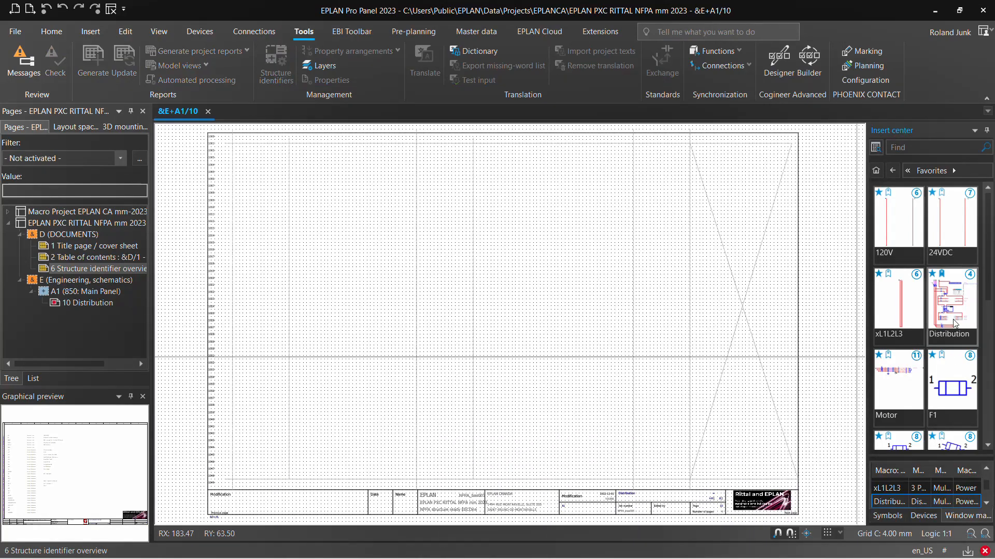
{"action": "left_click_drag", "start_coordinate": [961, 313], "coordinate": [318, 271]}
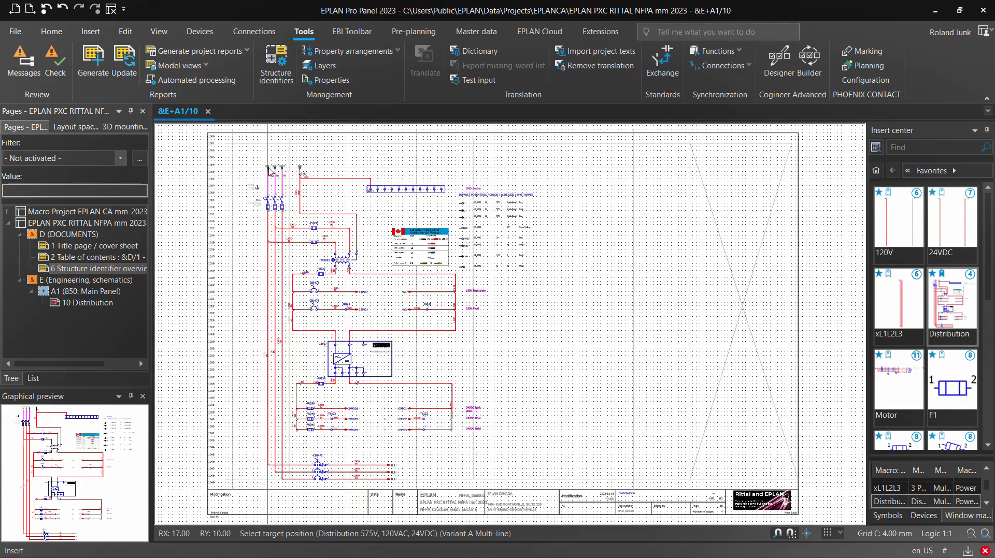
{"action": "key", "text": "Tab"}
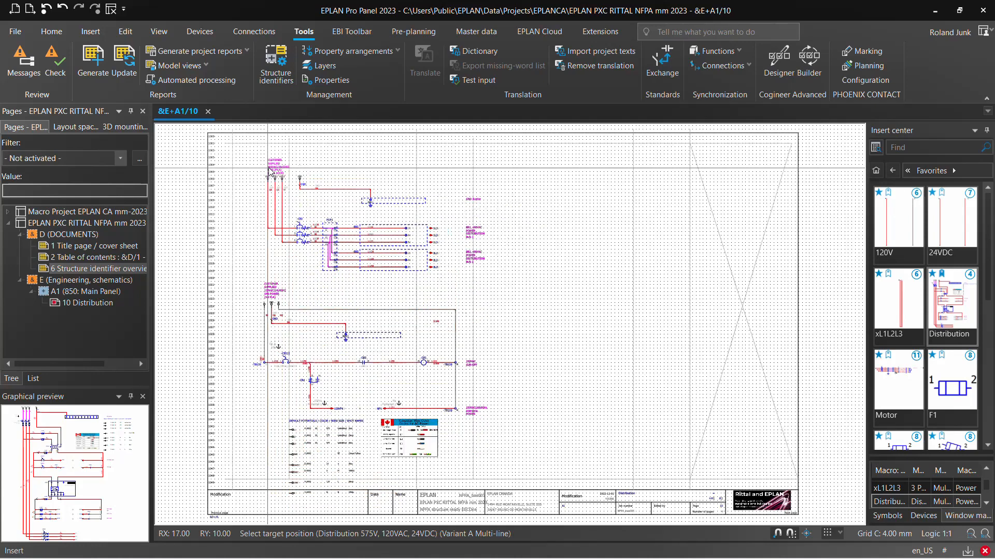
{"action": "key", "text": "Tab"}
{"action": "key", "text": "Tab"}
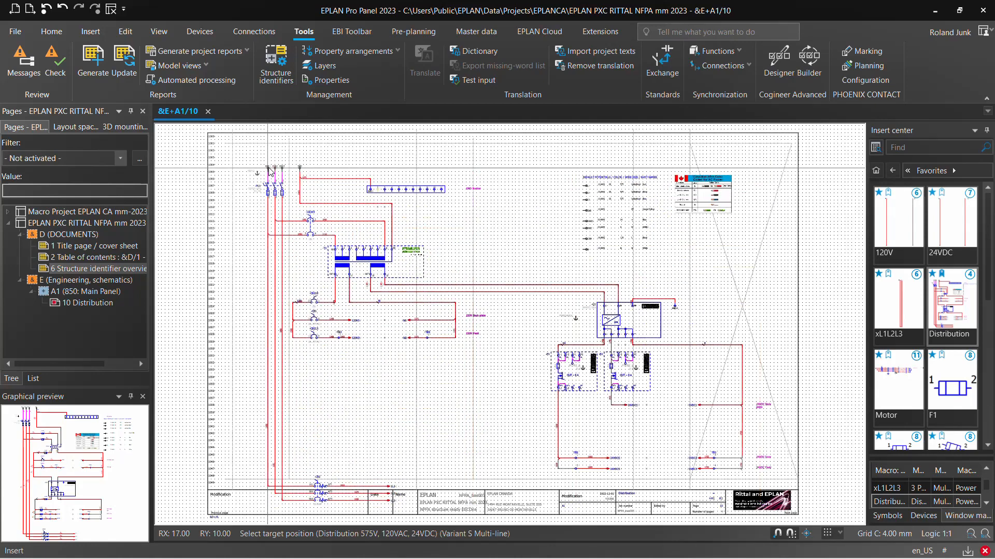
{"action": "key", "text": "Tab"}
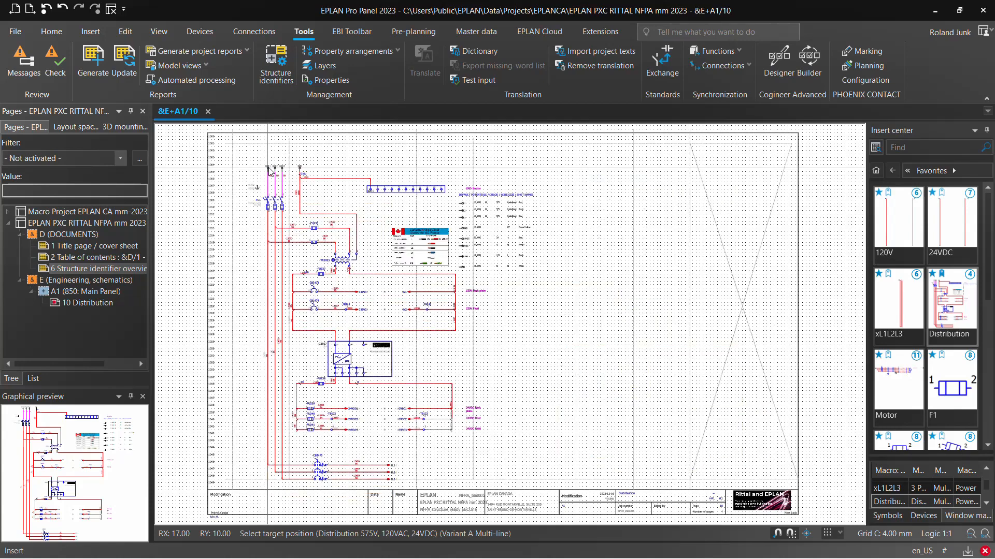
{"action": "left_click", "coordinate": [234, 148]}
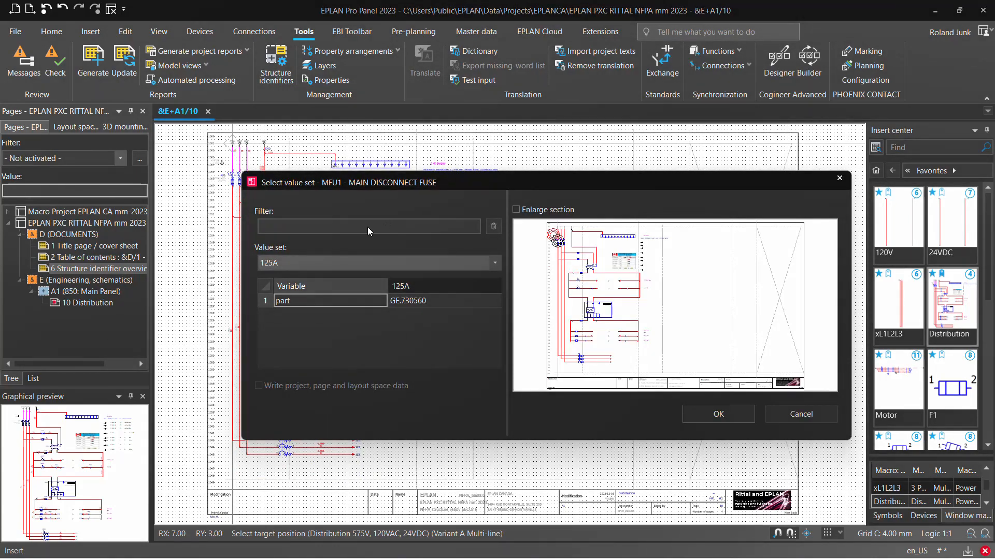
Select a value set for the main disconnect fuse MFU1 and insert the macro with devices numbered as Identifier + counter.
{"action": "left_click", "coordinate": [384, 259]}
{"action": "left_click", "coordinate": [369, 293]}
{"action": "left_click", "coordinate": [734, 415]}
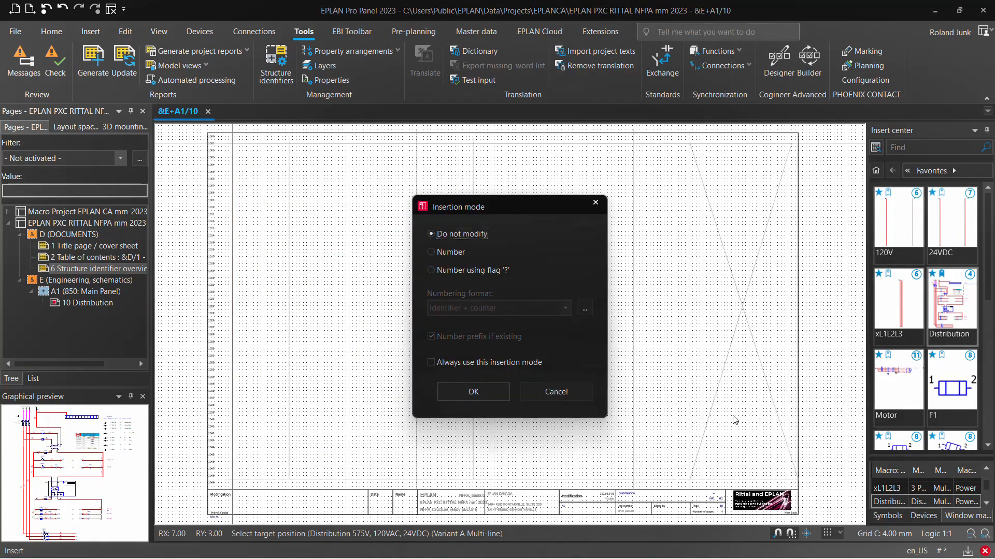
{"action": "left_click", "coordinate": [454, 252]}
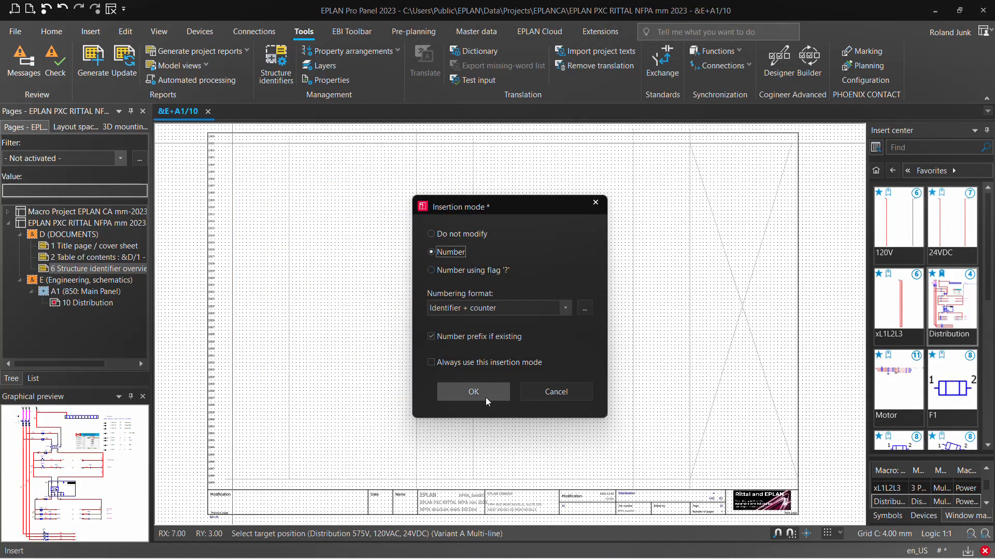
{"action": "left_click", "coordinate": [472, 392]}
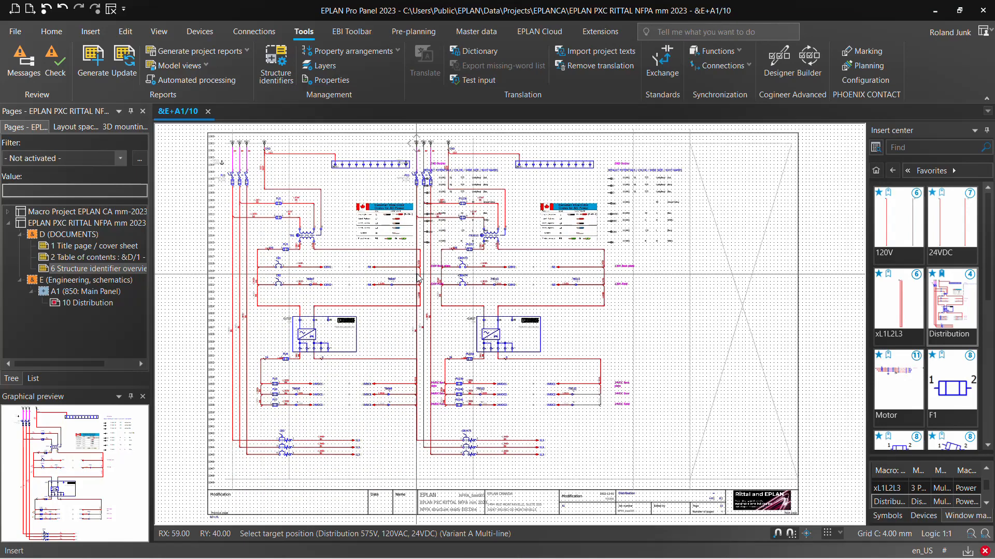
{"action": "key", "text": "Escape"}
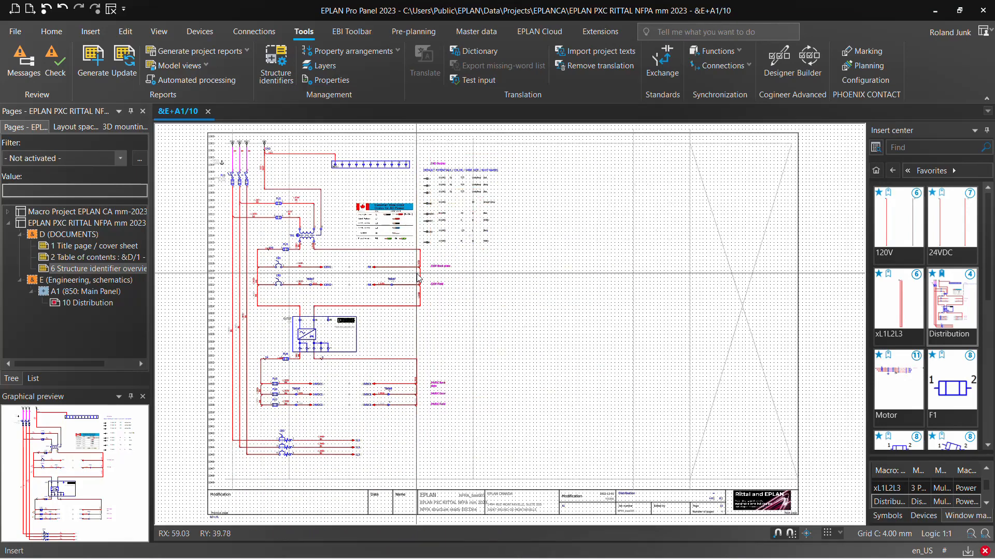
Examine the parts data and preview of the power supply in the distribution schematic and copy its part number PXC.2866323.
{"action": "double_click", "coordinate": [354, 345]}
{"action": "left_click", "coordinate": [218, 43]}
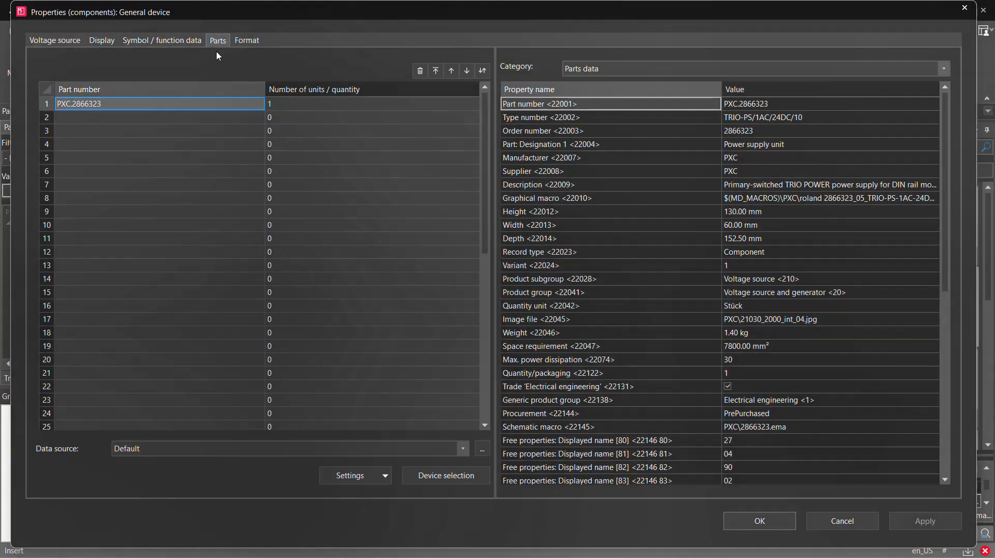
{"action": "left_click_drag", "start_coordinate": [14, 131], "coordinate": [259, 135]}
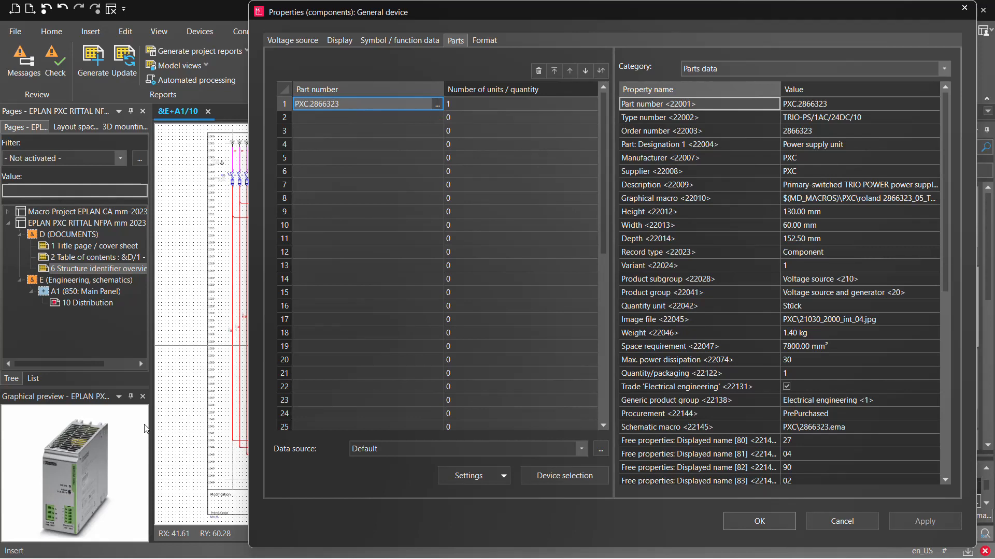
{"action": "left_click", "coordinate": [325, 103]}
{"action": "left_click_drag", "start_coordinate": [342, 103], "coordinate": [266, 111]}
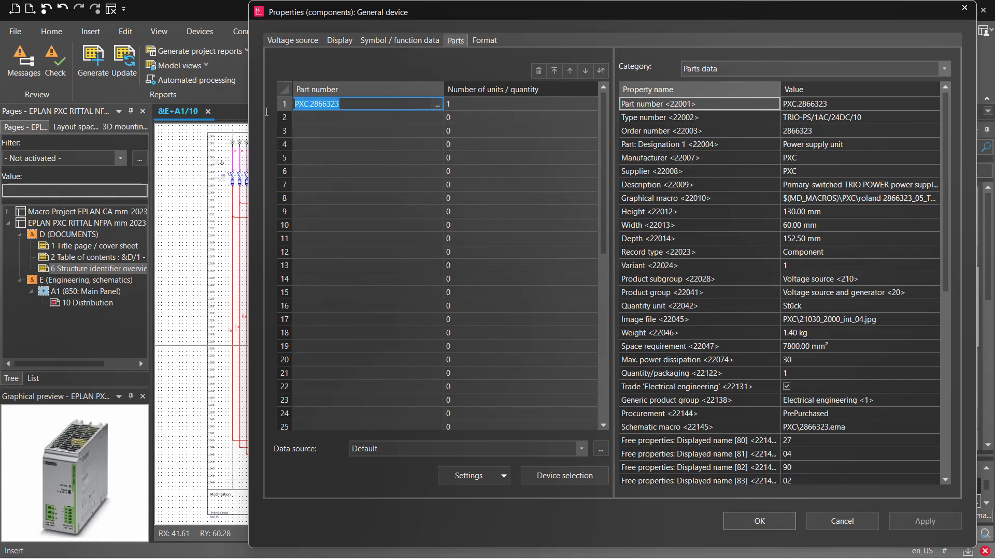
{"action": "right_click", "coordinate": [324, 107]}
{"action": "left_click", "coordinate": [362, 131]}
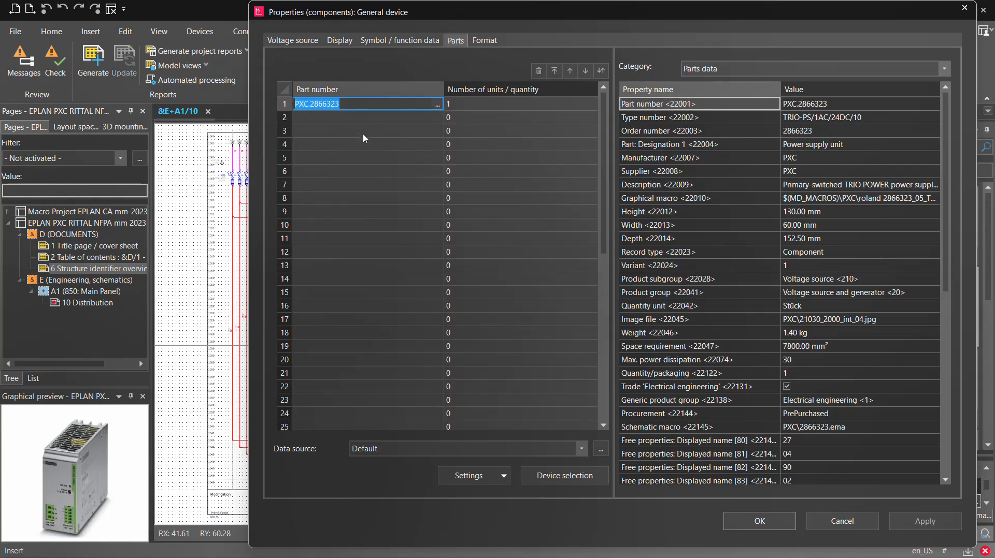
{"action": "key", "text": "Escape"}
Search the EPLAN Data Portal for PXC.2866323, view the matching power supply's details, and close the portal.
{"action": "left_click", "coordinate": [539, 31]}
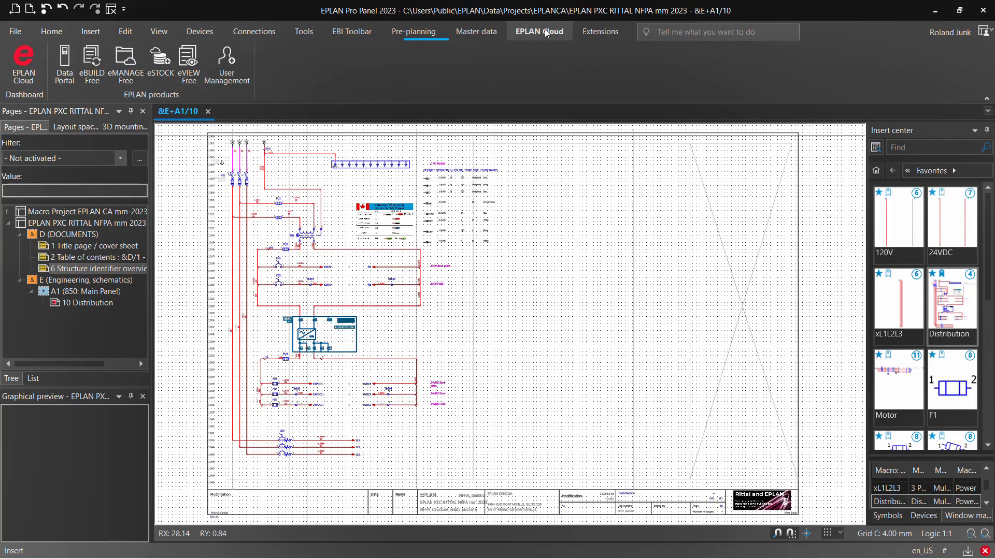
{"action": "left_click", "coordinate": [63, 63]}
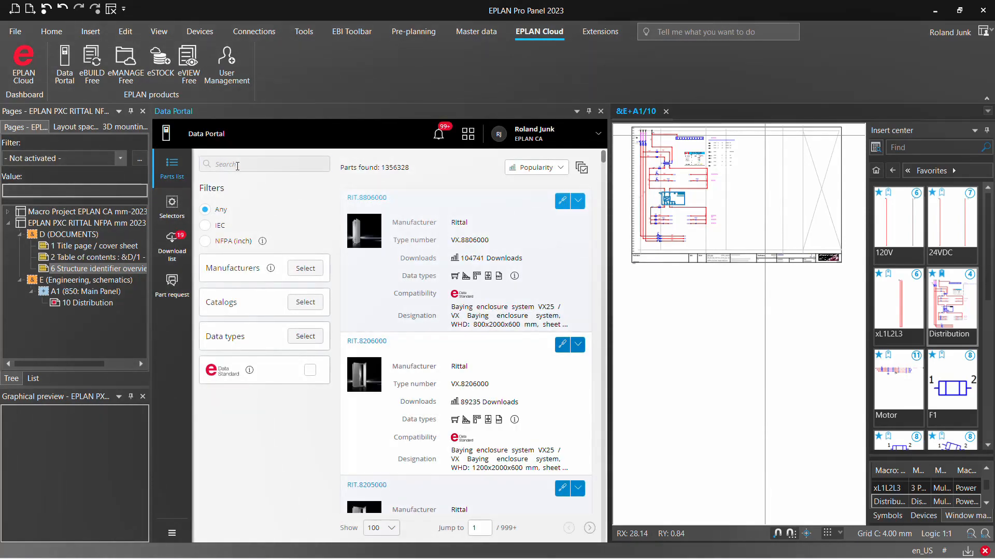
{"action": "left_click", "coordinate": [237, 165]}
{"action": "key", "text": "ctrl+v"}
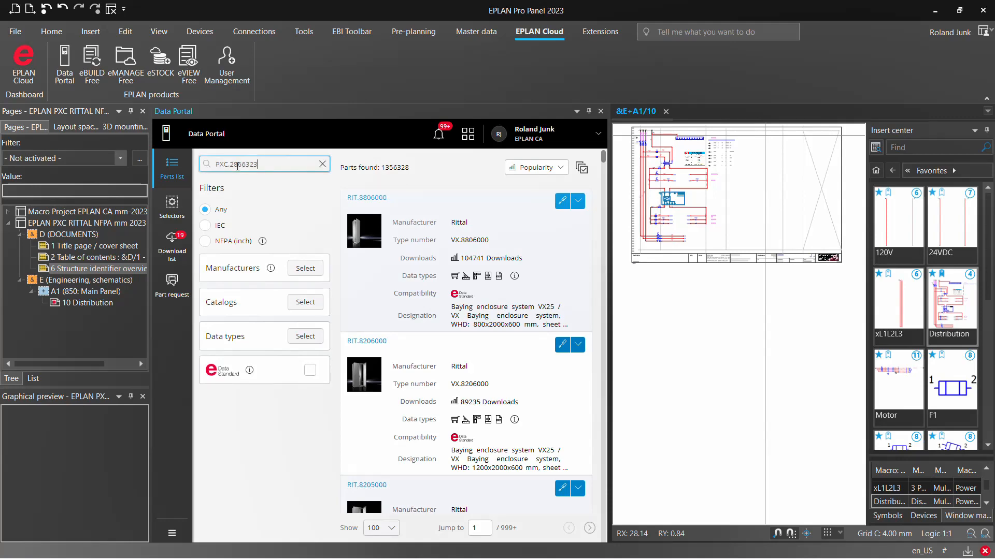
{"action": "key", "text": "Return"}
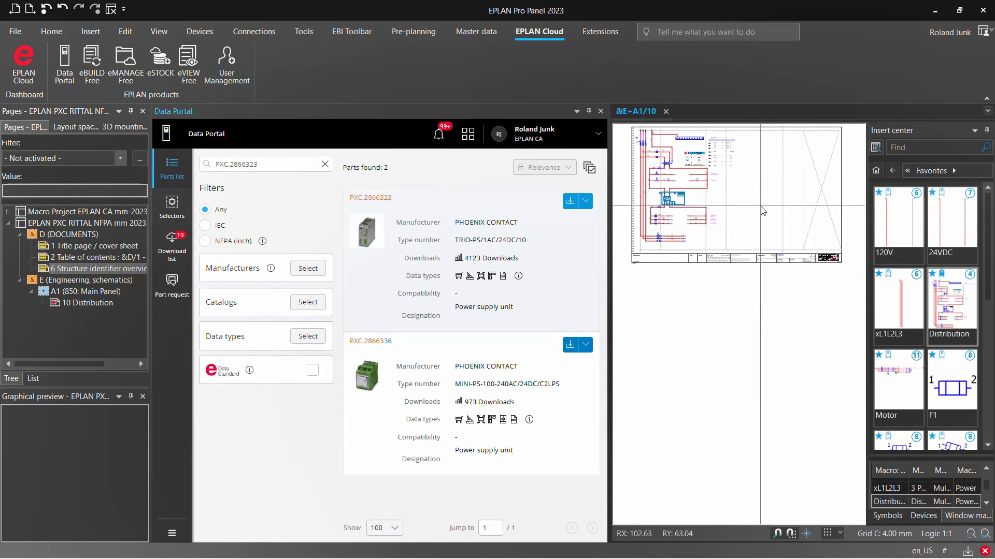
{"action": "left_click", "coordinate": [376, 237]}
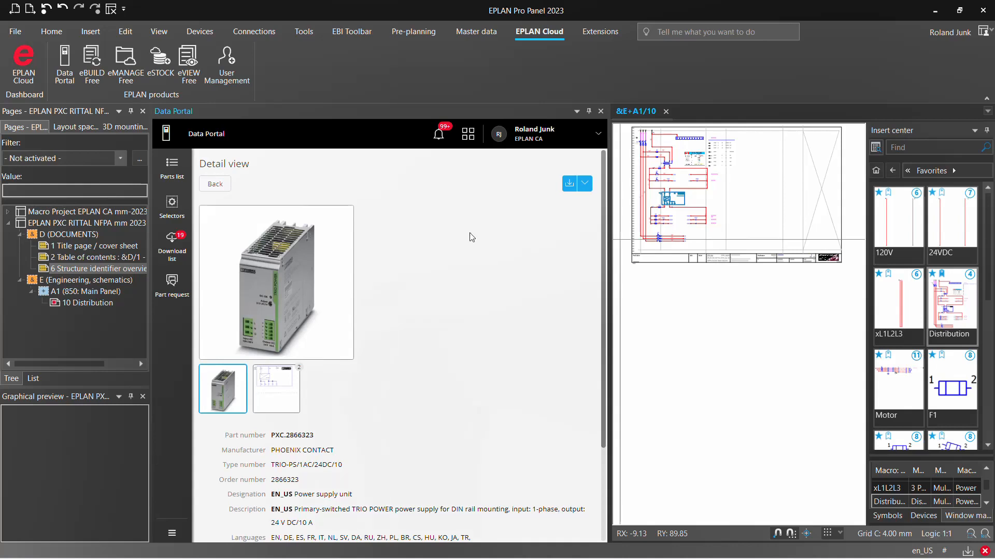
{"action": "left_click", "coordinate": [601, 112]}
Select the project Macro Project EPLAN CA mm-2023 and open the Cogineer Project Builder.
{"action": "scroll", "coordinate": [224, 210], "scroll_direction": "up", "scroll_amount": 5}
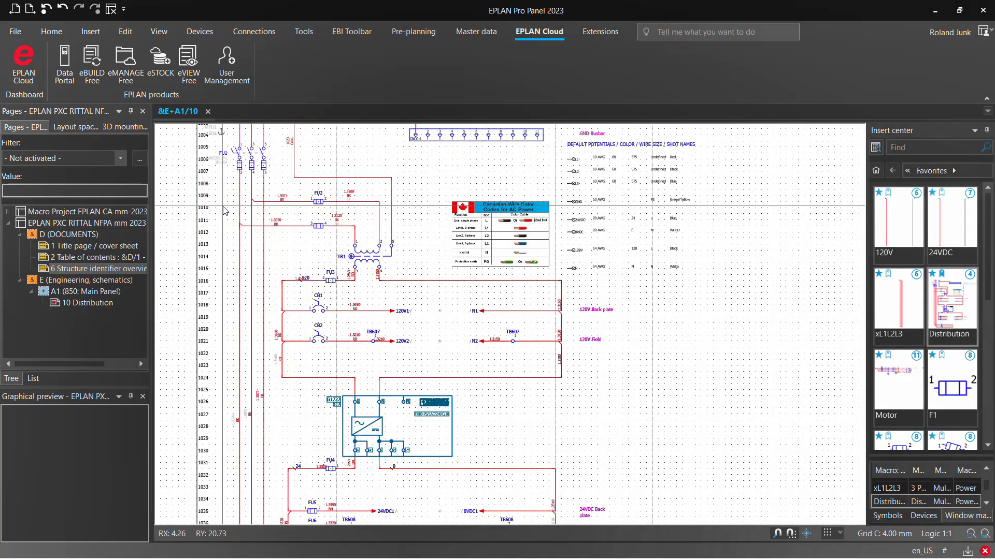
{"action": "left_click", "coordinate": [69, 305]}
{"action": "left_click", "coordinate": [69, 212]}
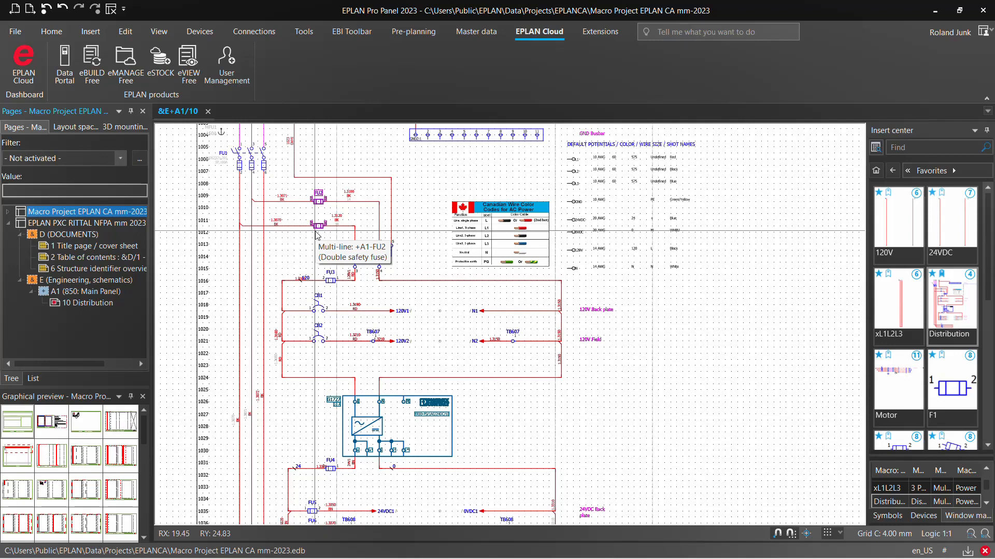
{"action": "left_click", "coordinate": [298, 32]}
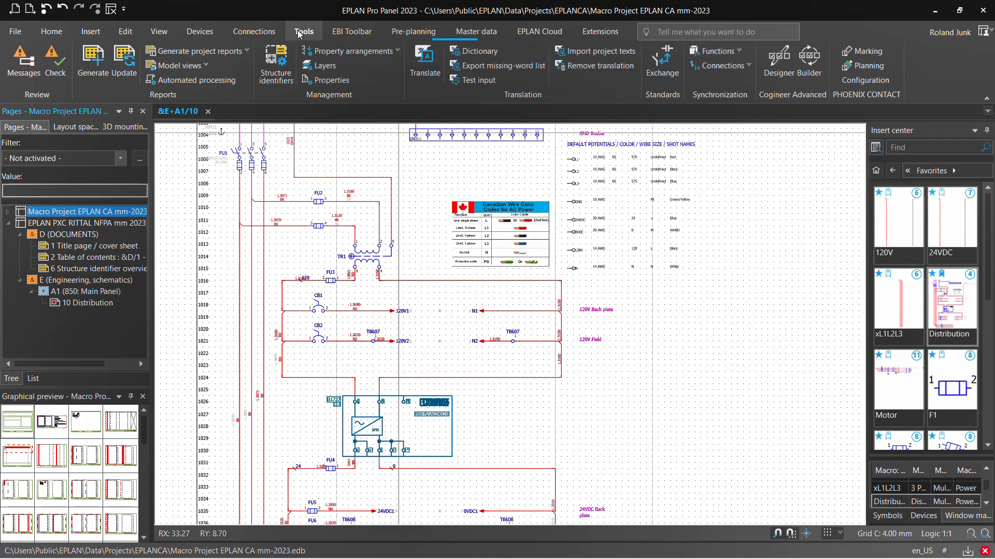
{"action": "left_click", "coordinate": [809, 58]}
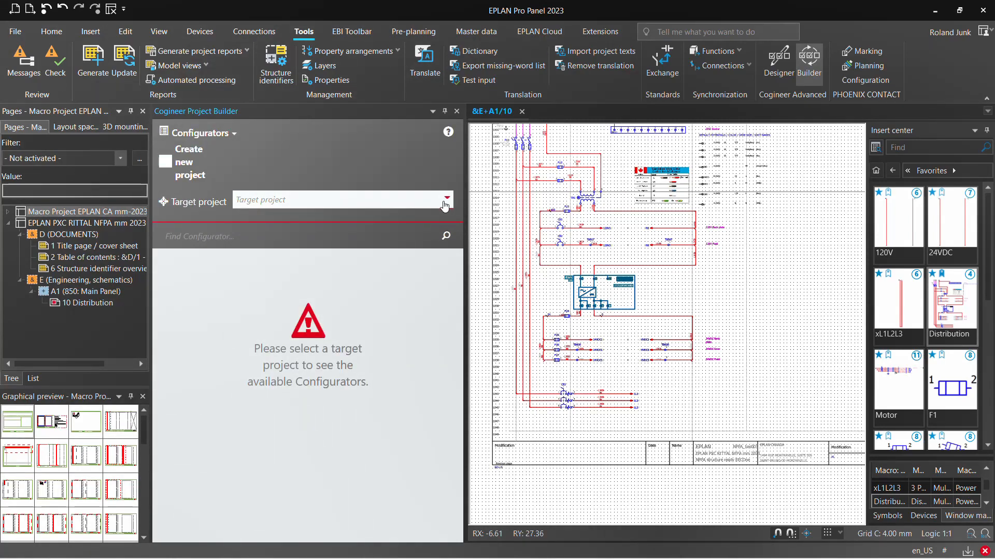
Choose EPLAN PXC RITTAL NFPA mm 2023 as the target project and open the 4 Motor typical from the MOTORS_STEROID configurator.
{"action": "left_click", "coordinate": [446, 202]}
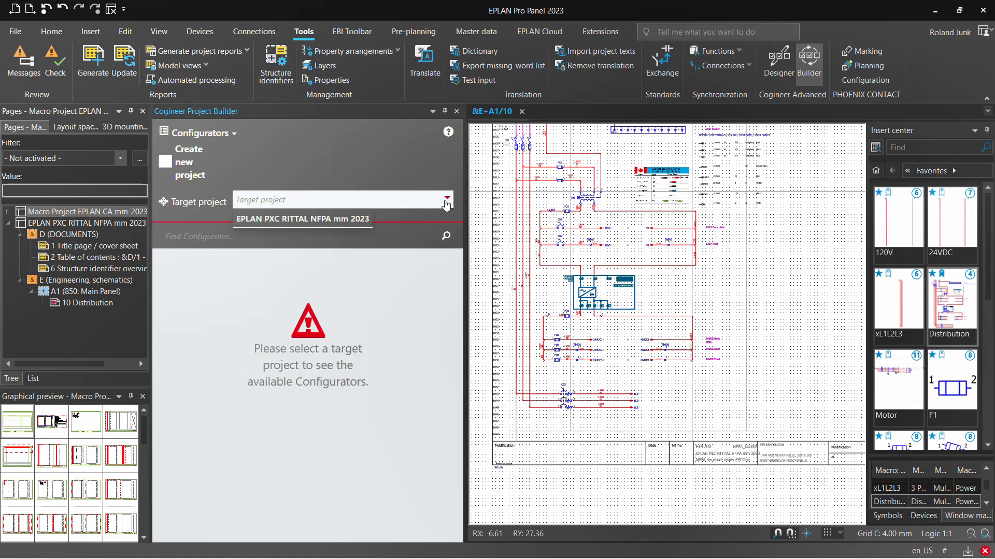
{"action": "left_click", "coordinate": [293, 220]}
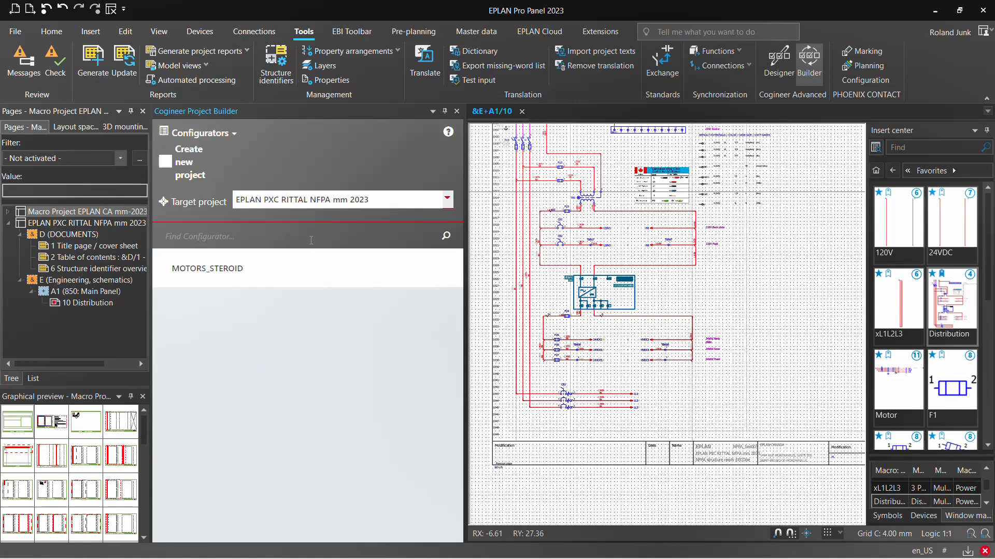
{"action": "left_click", "coordinate": [217, 269]}
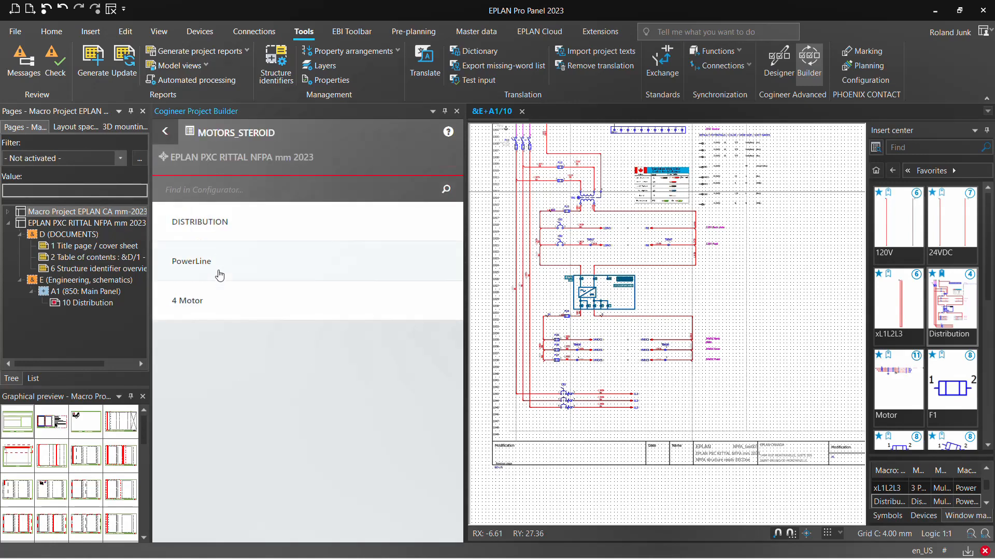
{"action": "left_click", "coordinate": [188, 306]}
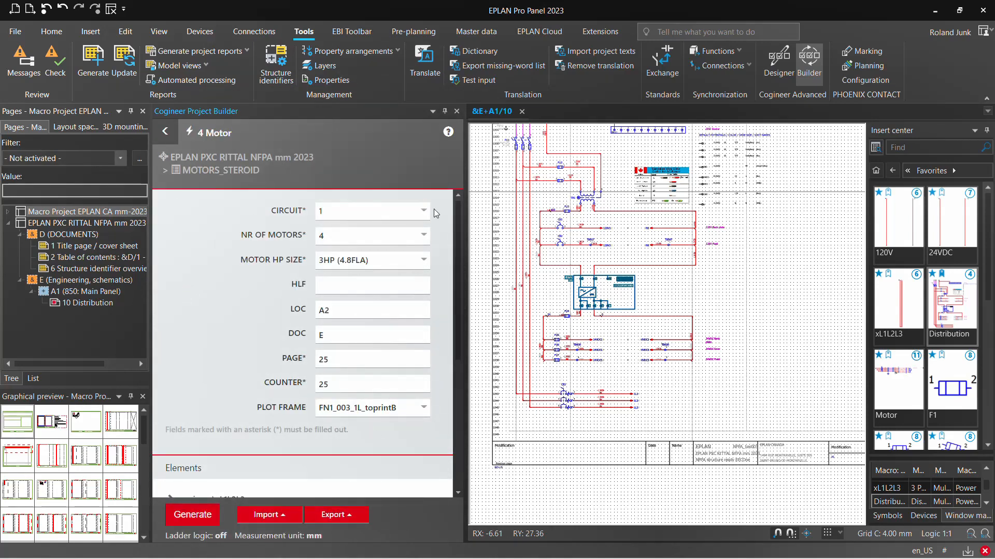
Configure the typical for 3 motors with a motor size of 1HP (1.6FLA).
{"action": "left_click", "coordinate": [362, 237]}
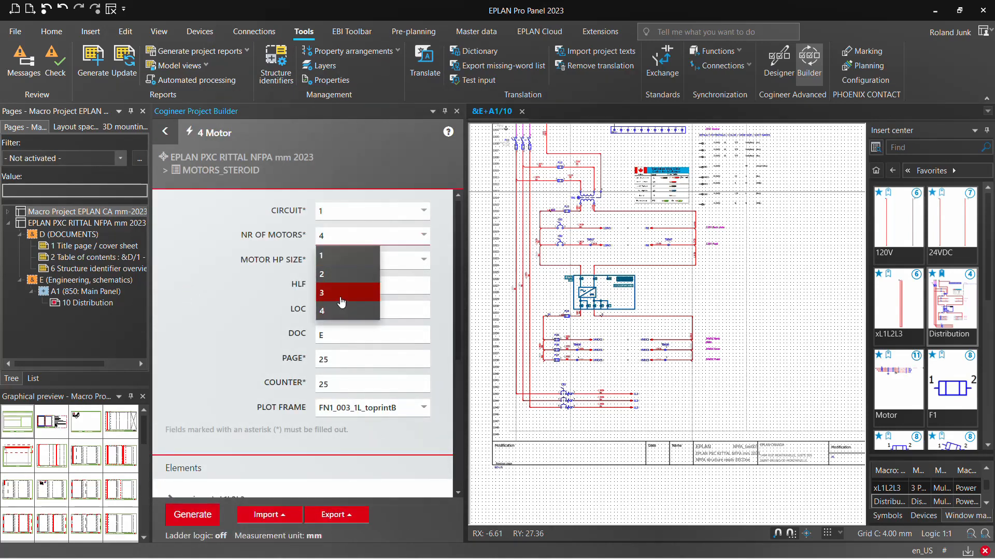
{"action": "left_click", "coordinate": [341, 294]}
{"action": "left_click", "coordinate": [365, 265]}
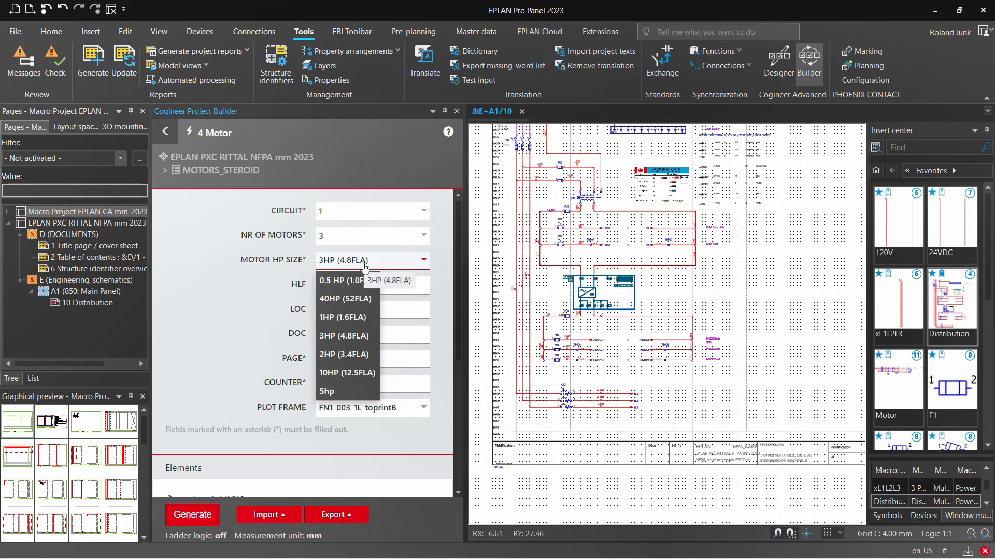
{"action": "left_click", "coordinate": [348, 317]}
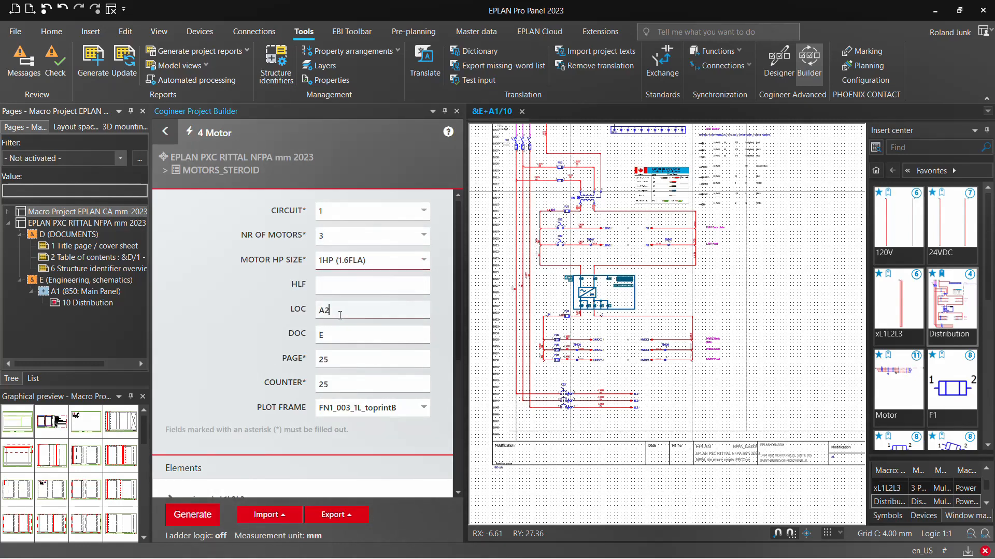
Set the location to A1, the page to 11 and the counter to 11, and generate the motor schematic.
{"action": "left_click", "coordinate": [362, 315]}
{"action": "type", "text": "1"}
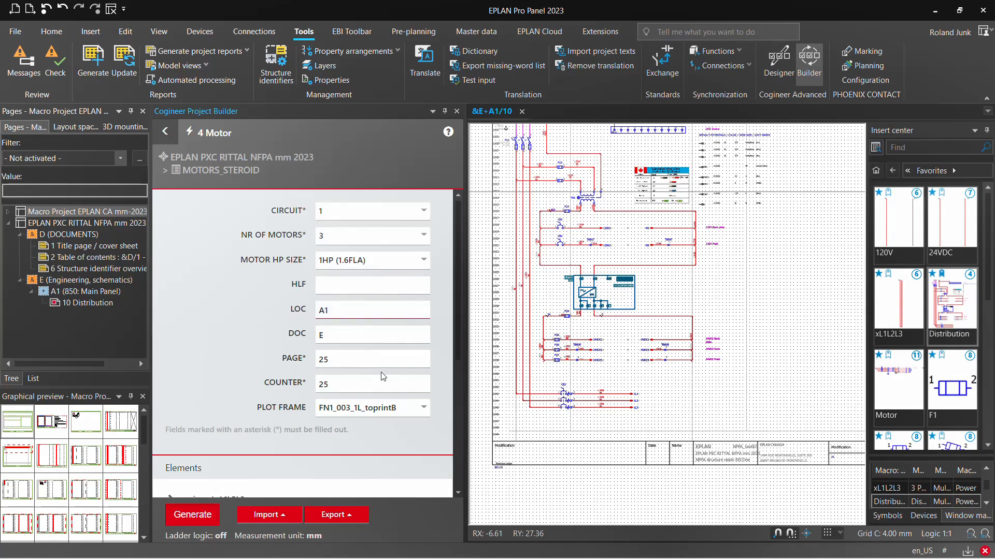
{"action": "key", "text": "Tab"}
{"action": "type", "text": "11"}
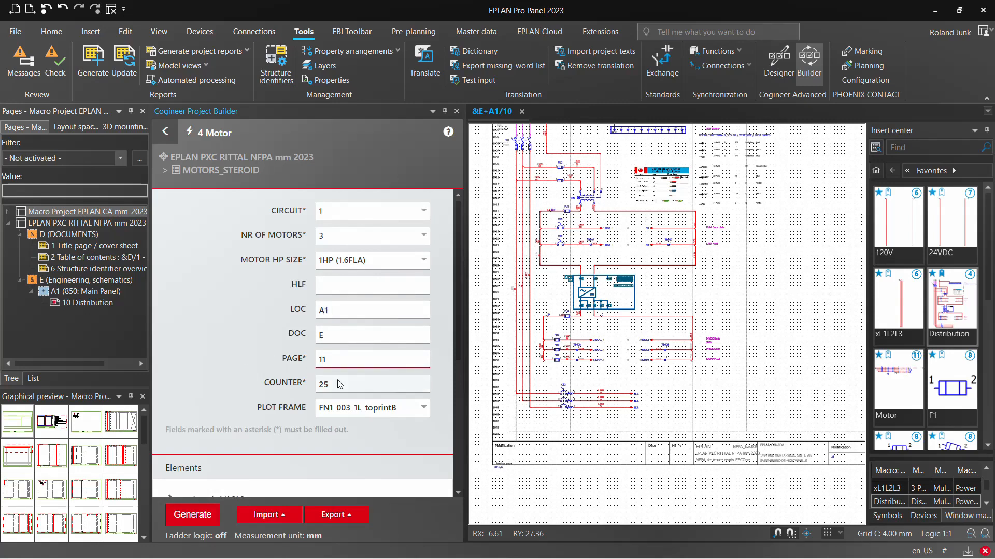
{"action": "key", "text": "Tab"}
{"action": "type", "text": "11"}
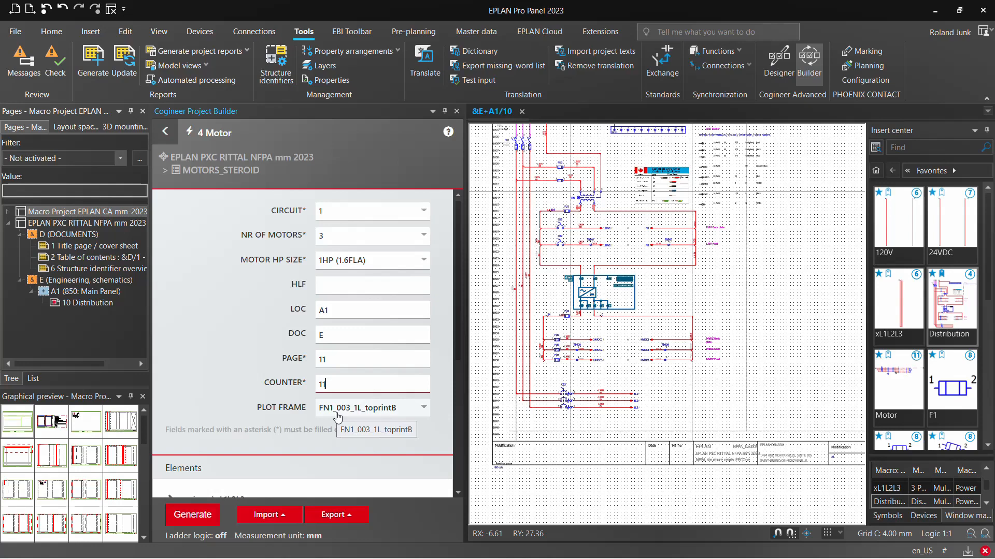
{"action": "left_click", "coordinate": [194, 516]}
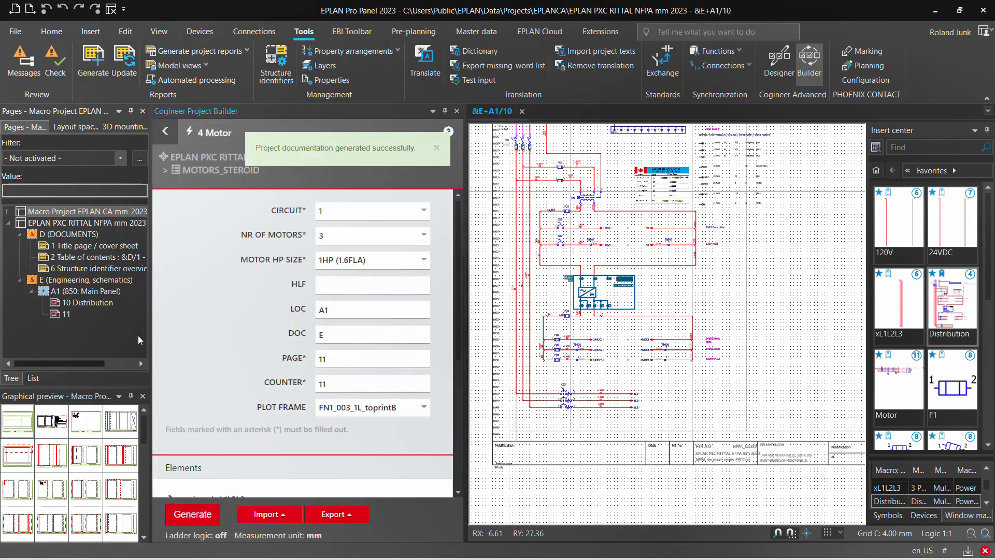
Open the generated page 11 under A1 and close the Cogineer Project Builder.
{"action": "left_click", "coordinate": [67, 314]}
{"action": "double_click", "coordinate": [66, 314]}
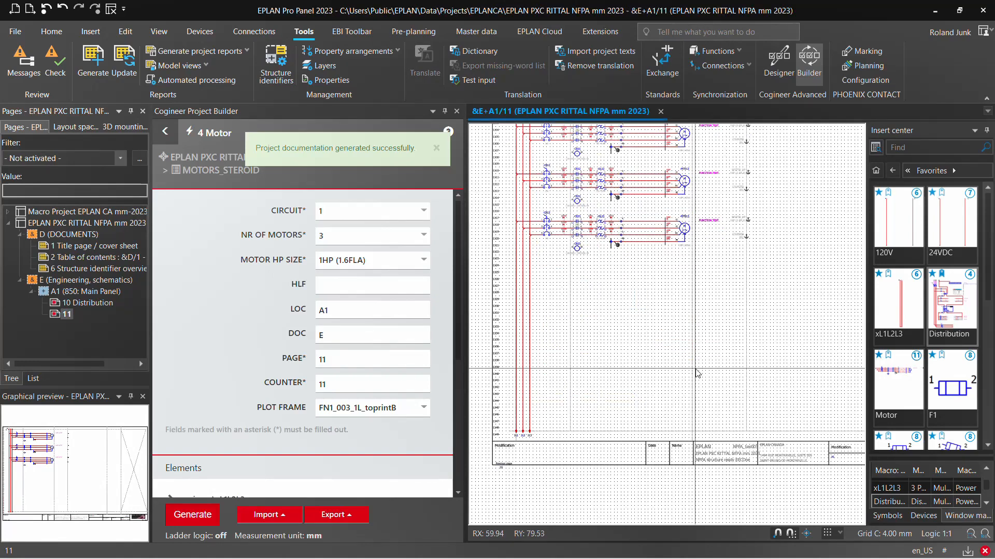
{"action": "left_click", "coordinate": [458, 111]}
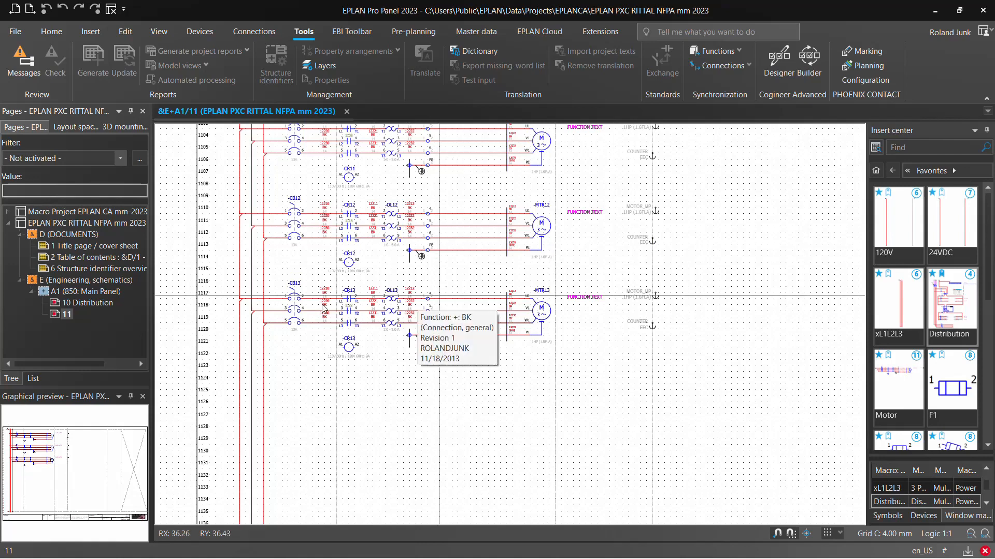
Create a multi-line schematic page &E+A1/12 with the description PLC and plot frame FN1_003_1L_toprintB.
{"action": "right_click", "coordinate": [66, 319]}
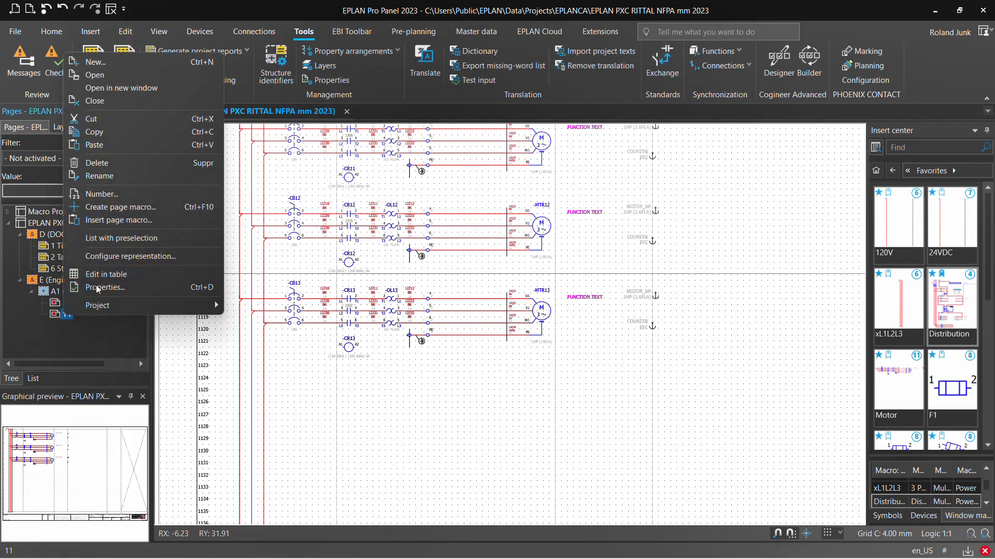
{"action": "left_click", "coordinate": [99, 61]}
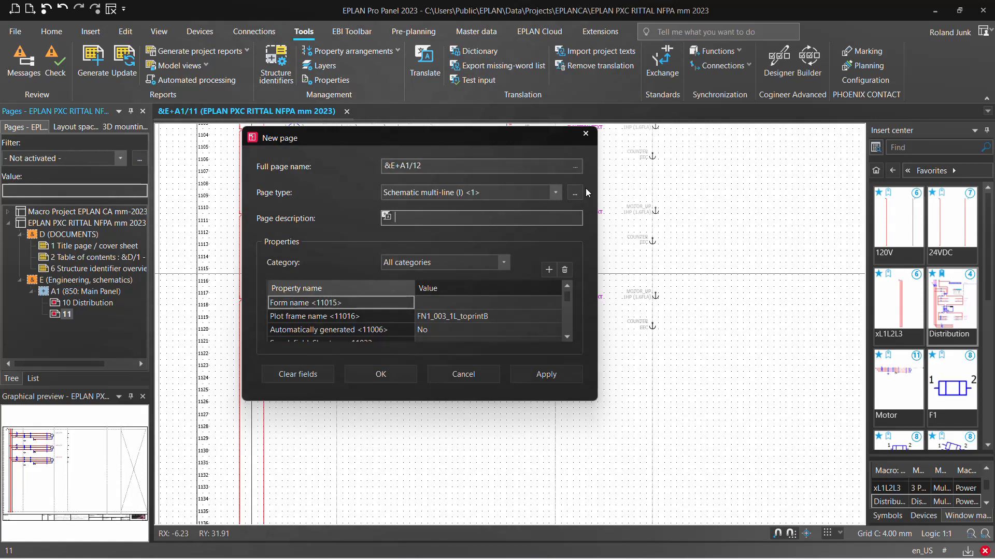
{"action": "left_click", "coordinate": [555, 318]}
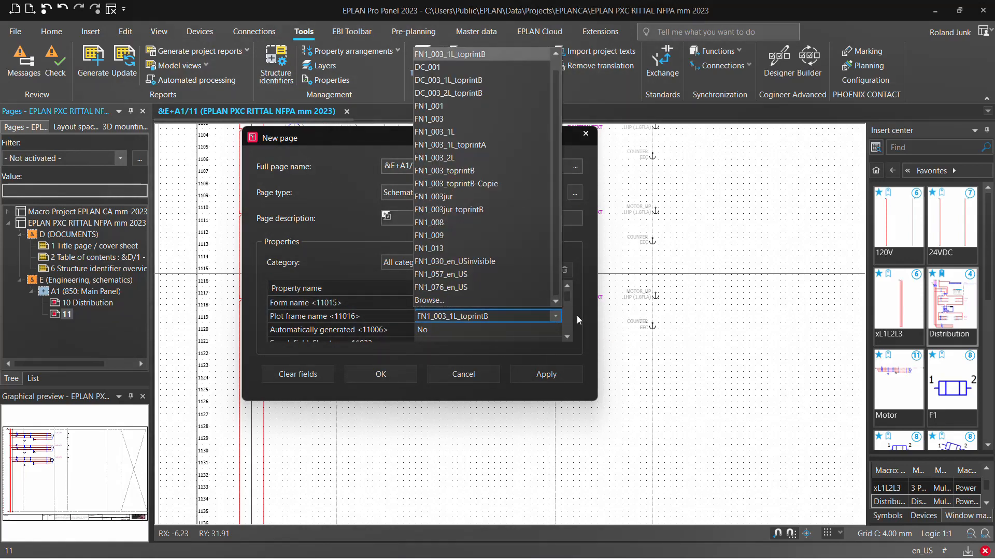
{"action": "left_click", "coordinate": [539, 317]}
{"action": "left_click", "coordinate": [399, 219]}
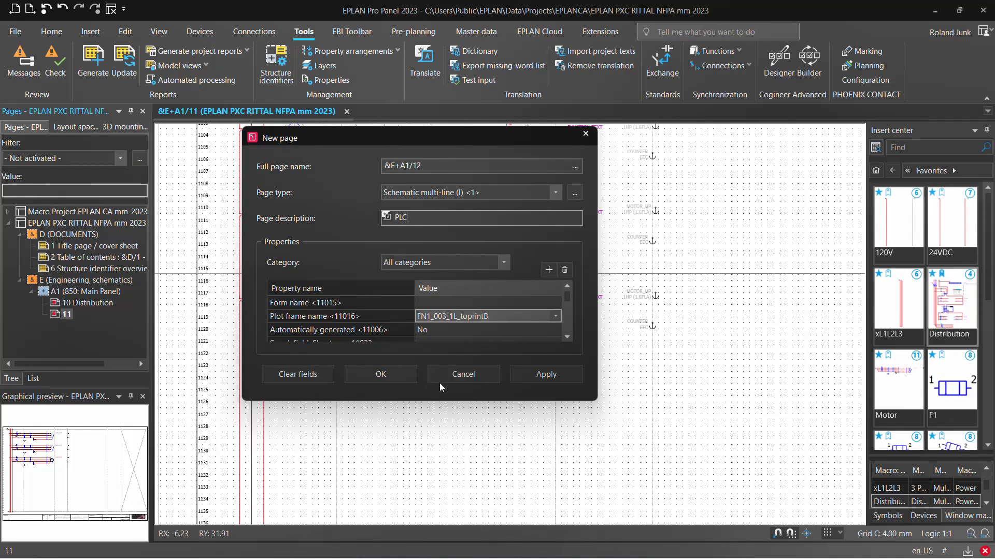
{"action": "left_click", "coordinate": [399, 373]}
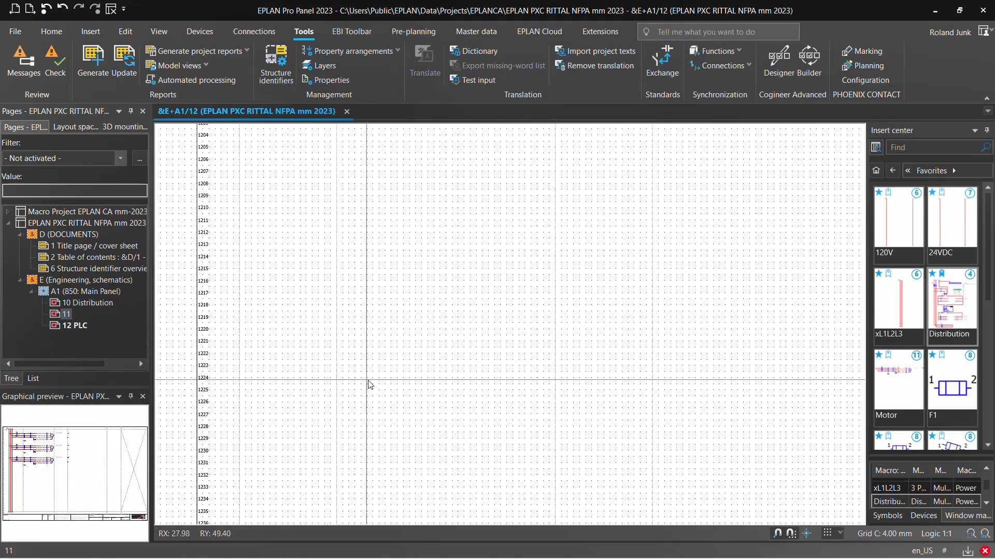
Search the Insert center for 1756-ob and select the A-B.1756-OB16E device.
{"action": "scroll", "coordinate": [374, 383], "scroll_direction": "down", "scroll_amount": 3}
{"action": "middle_click_drag", "start_coordinate": [399, 380], "coordinate": [358, 224]}
{"action": "left_click", "coordinate": [876, 170]}
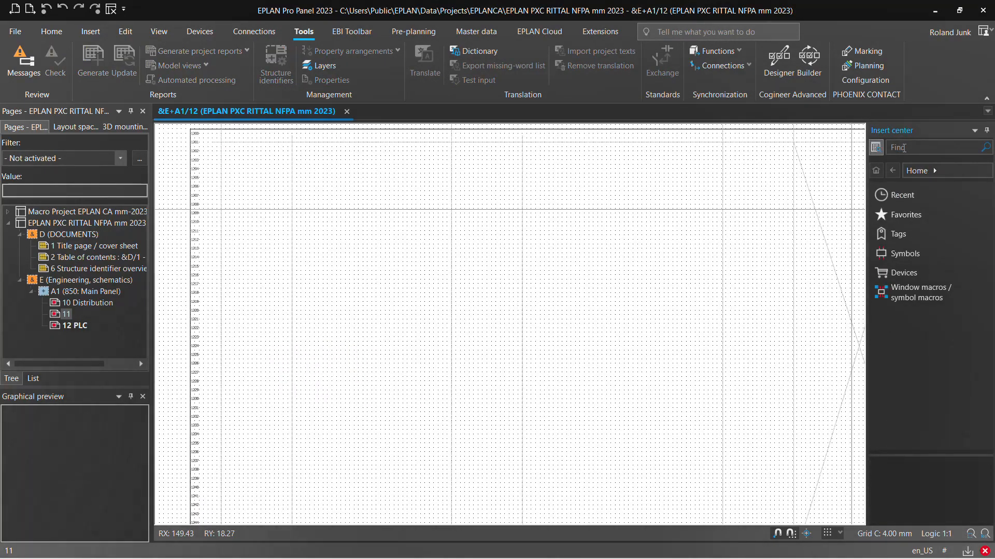
{"action": "left_click", "coordinate": [907, 147]}
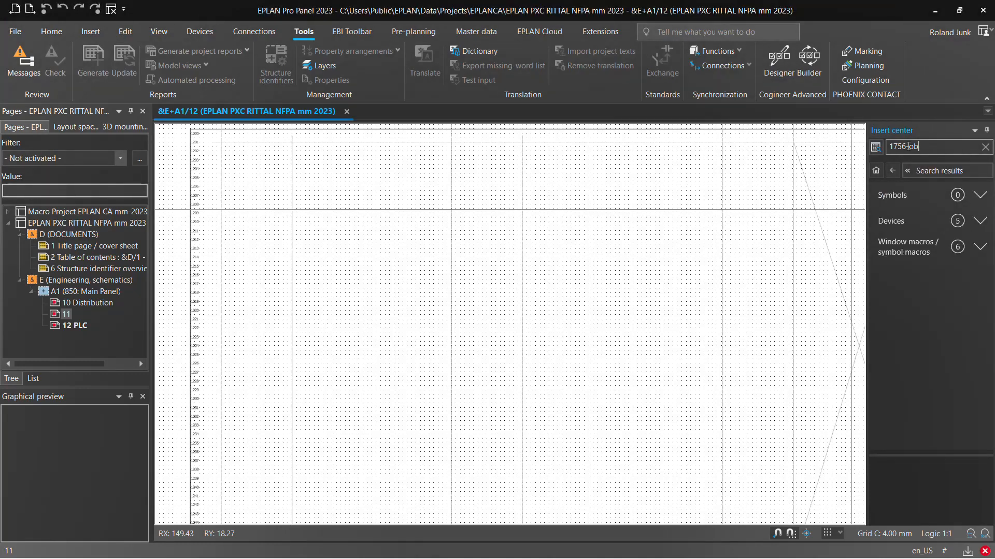
{"action": "left_click", "coordinate": [916, 217]}
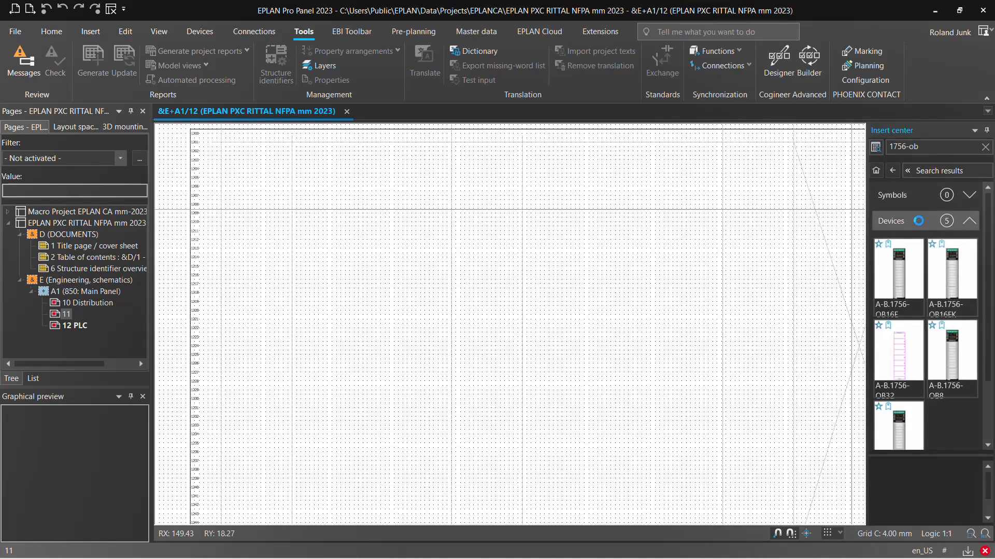
{"action": "left_click", "coordinate": [914, 305]}
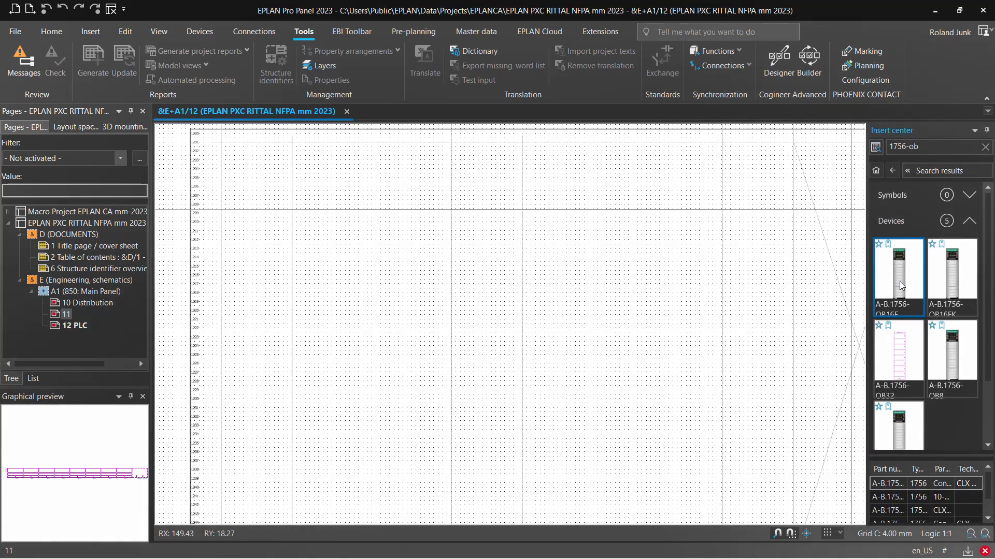
Place the selected PLC card as multi-line variant A across the upper part of page 12, using the project's NFPA_symbol library.
{"action": "left_click_drag", "start_coordinate": [900, 284], "coordinate": [397, 216]}
{"action": "left_click", "coordinate": [299, 203]}
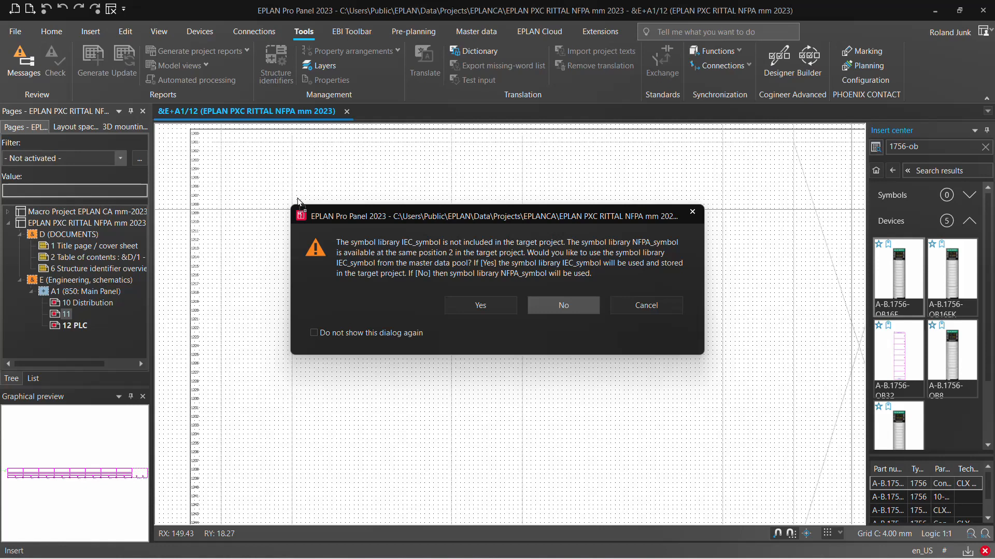
{"action": "left_click", "coordinate": [563, 306]}
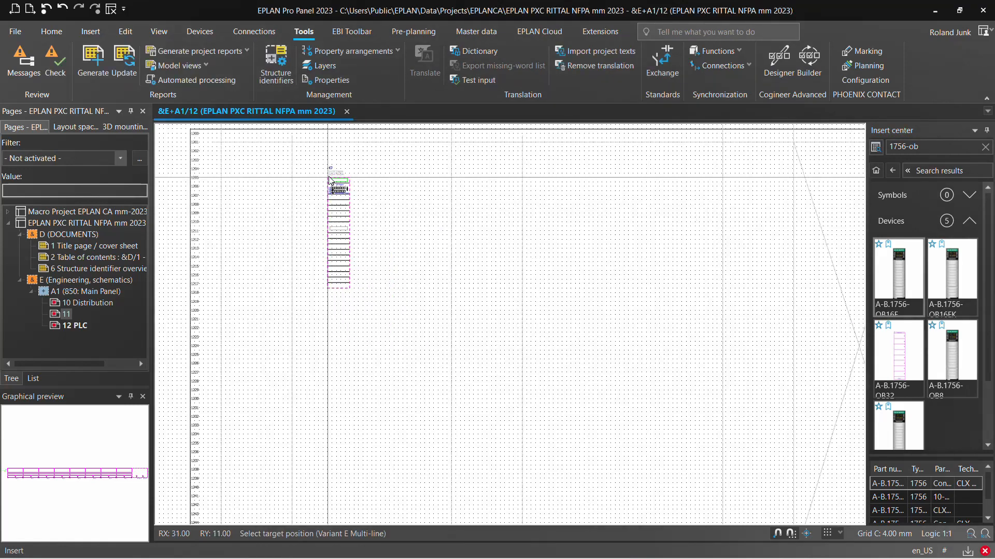
{"action": "key", "text": "Tab"}
{"action": "key", "text": "Tab"}
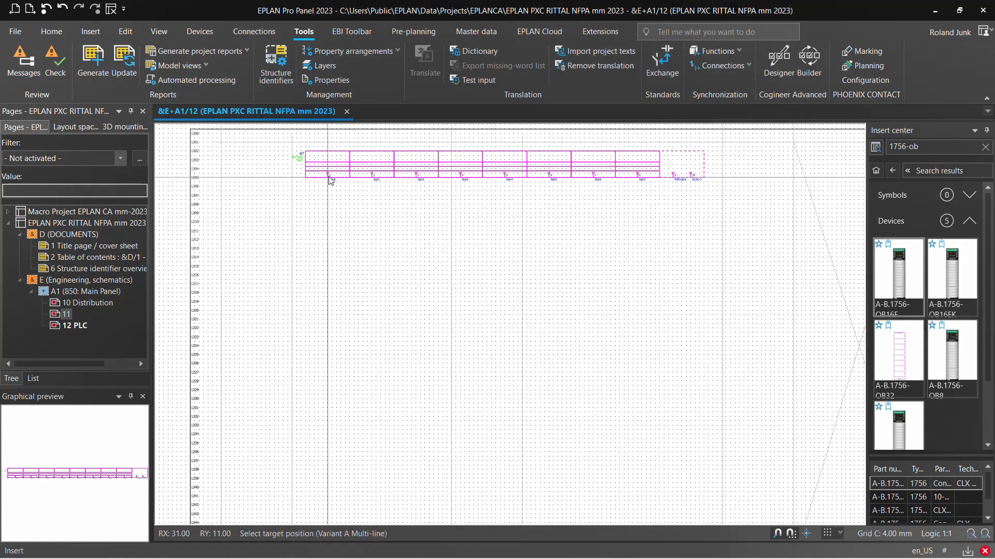
{"action": "scroll", "coordinate": [329, 180], "scroll_direction": "up", "scroll_amount": 2}
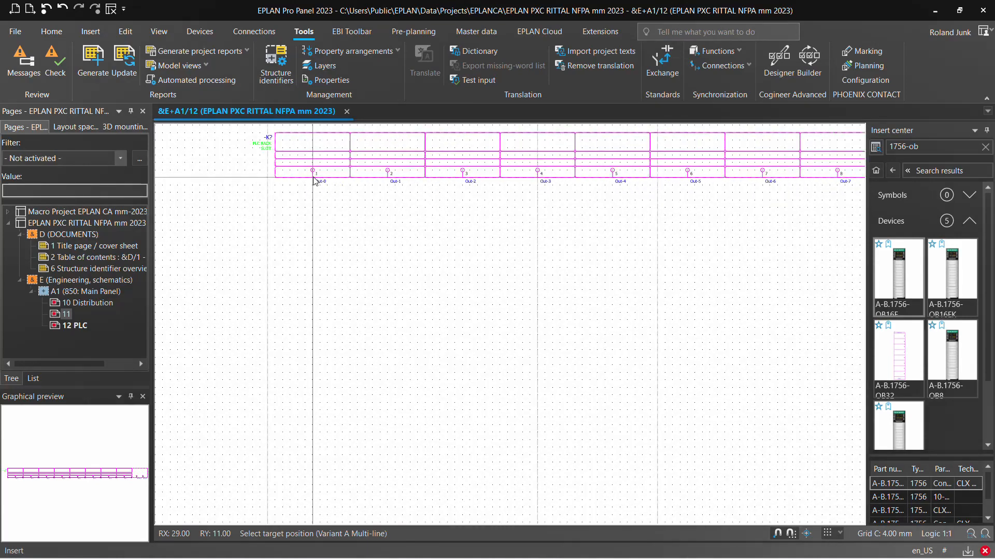
{"action": "scroll", "coordinate": [314, 180], "scroll_direction": "down", "scroll_amount": 3}
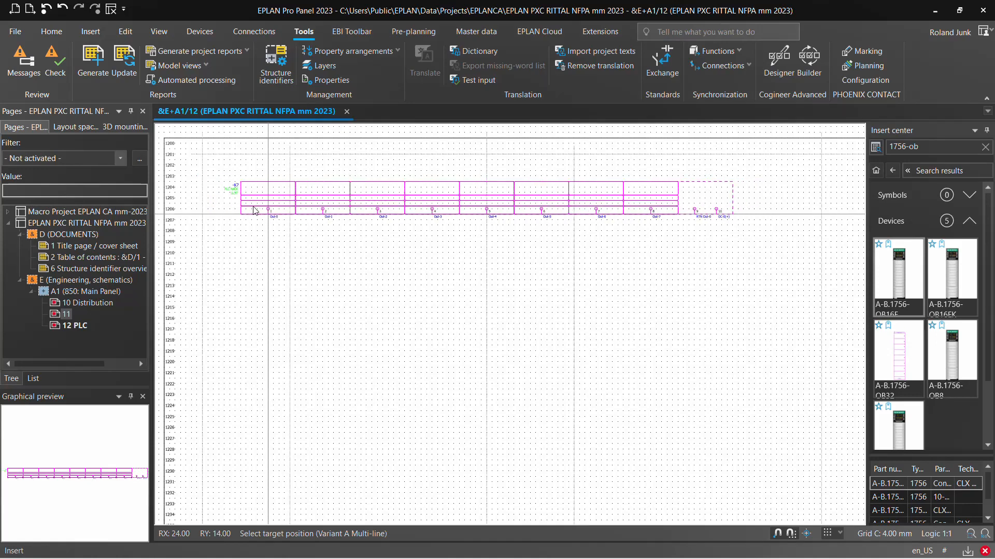
{"action": "left_click", "coordinate": [285, 236]}
{"action": "left_click", "coordinate": [469, 392]}
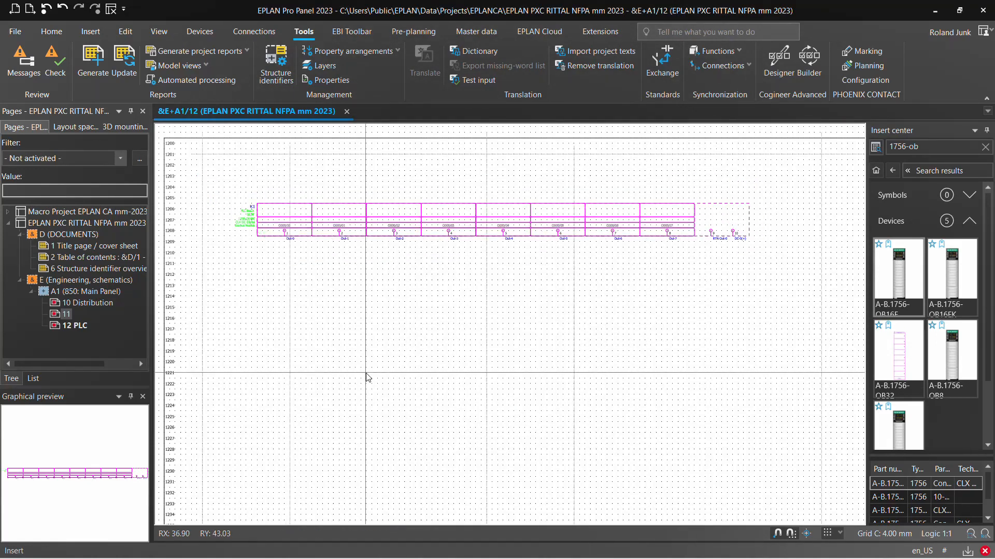
Select the whole PLC card and rotate it by 90° into a vertical orientation.
{"action": "left_click_drag", "start_coordinate": [222, 178], "coordinate": [795, 296]}
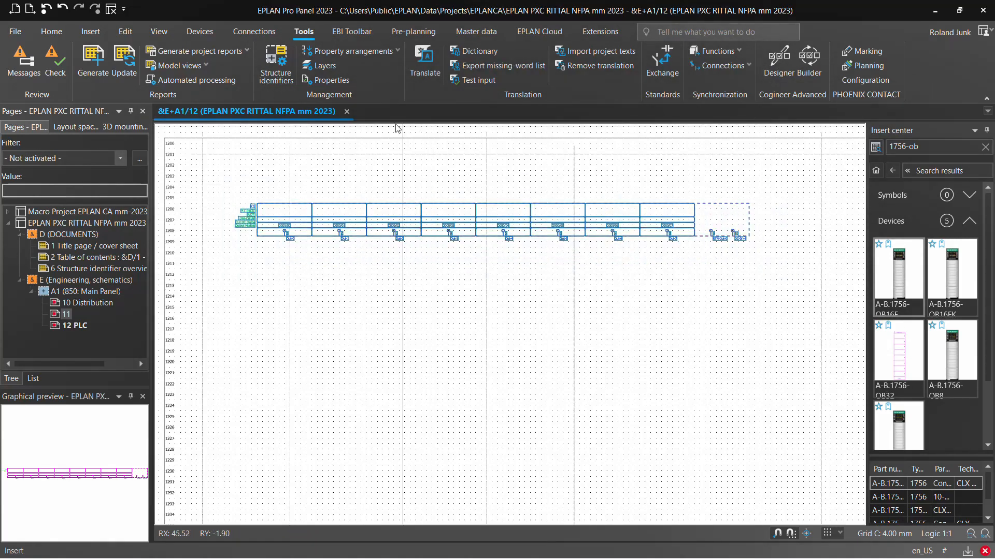
{"action": "left_click", "coordinate": [126, 32]}
{"action": "left_click", "coordinate": [137, 51]}
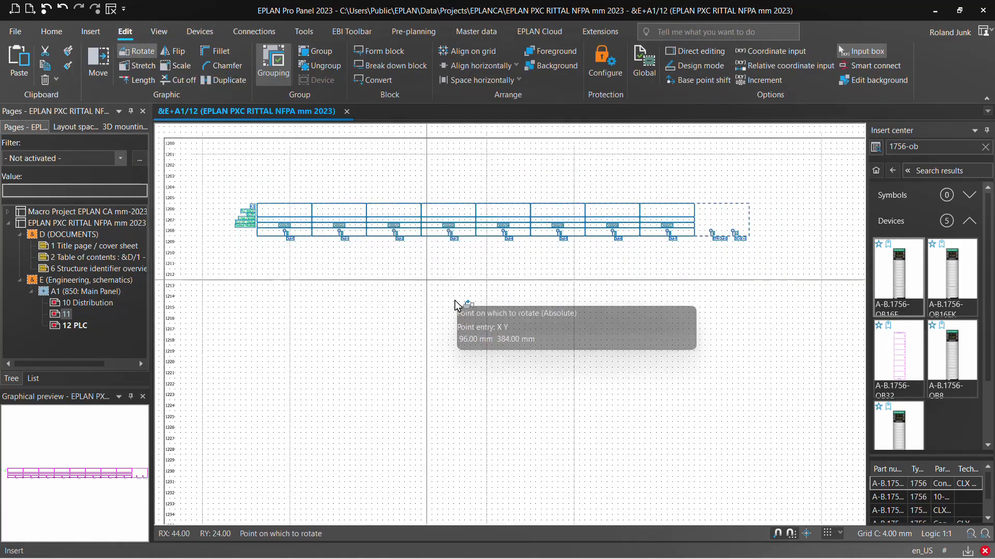
{"action": "left_click", "coordinate": [563, 286]}
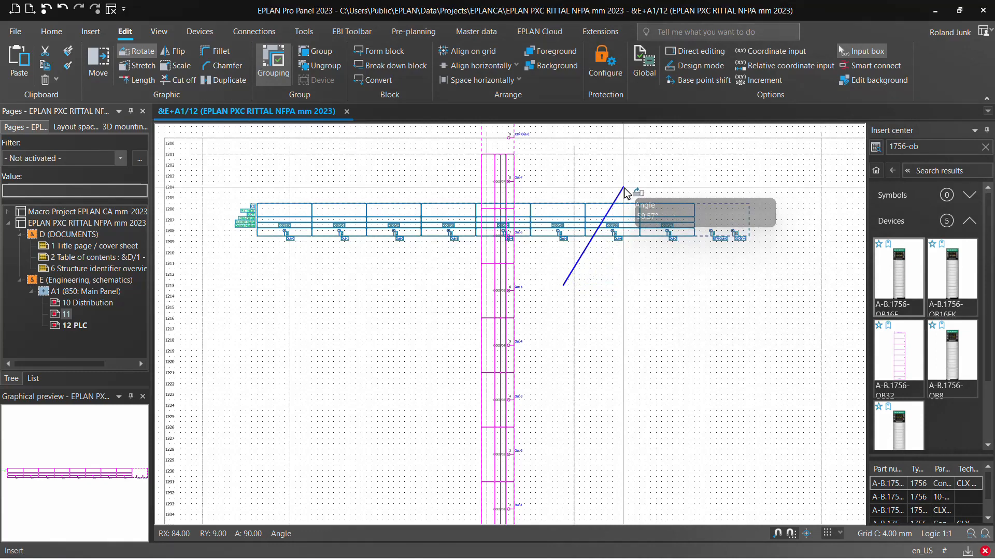
{"action": "left_click", "coordinate": [624, 189]}
Flip the vertical PLC card about a roughly horizontal mirror axis through its middle so the device tag sits at its upper end.
{"action": "middle_click_drag", "start_coordinate": [568, 403], "coordinate": [455, 317]}
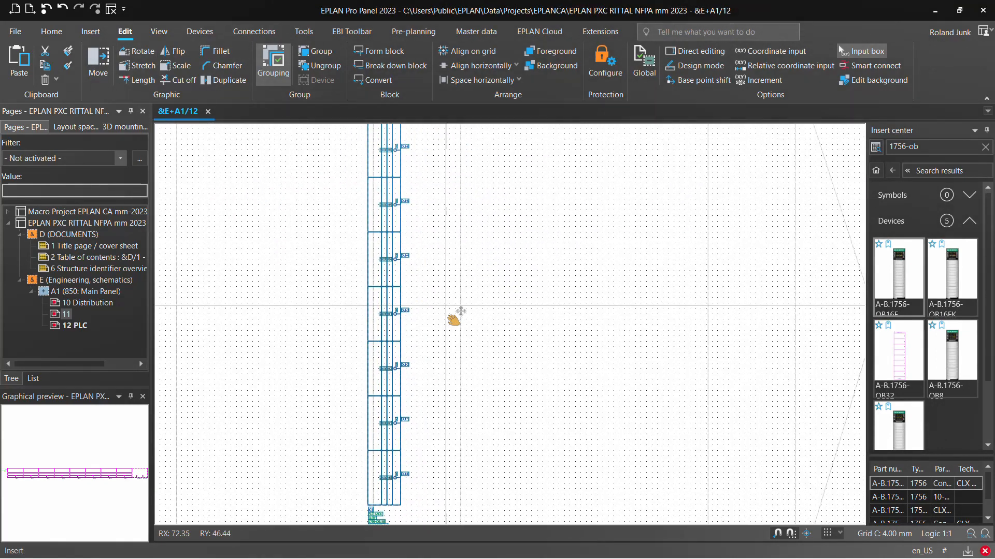
{"action": "left_click", "coordinate": [172, 50]}
{"action": "left_click", "coordinate": [318, 264]}
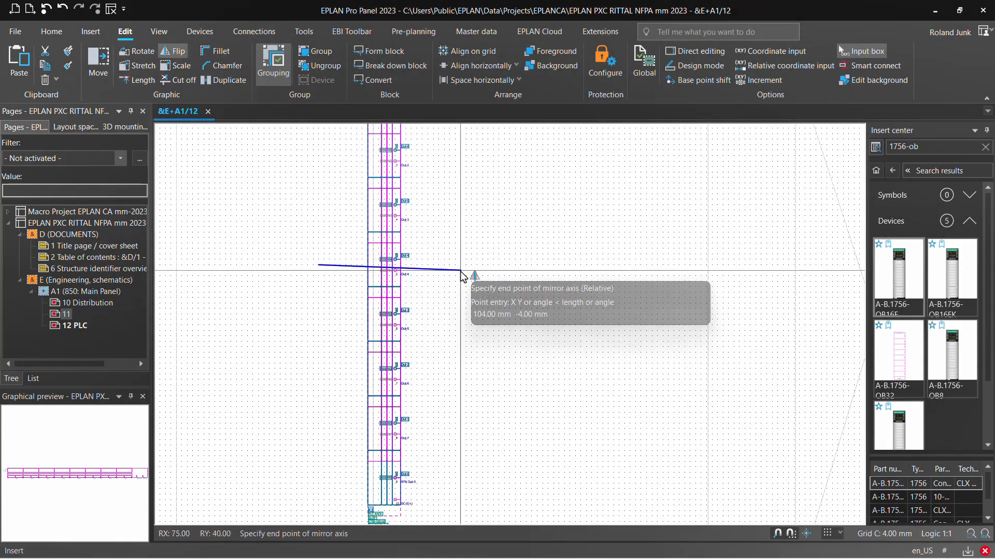
{"action": "left_click", "coordinate": [460, 270]}
{"action": "left_click", "coordinate": [550, 295]}
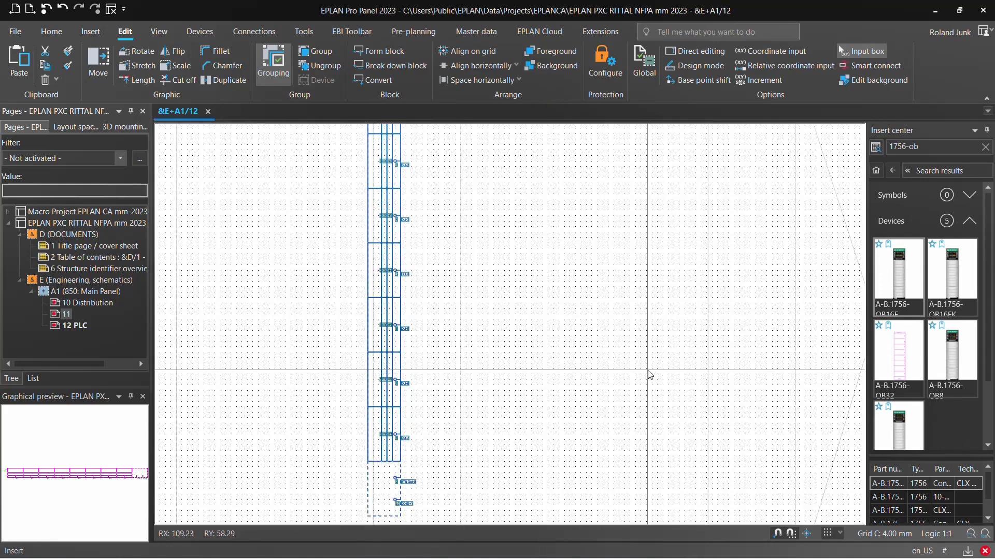
{"action": "scroll", "coordinate": [650, 373], "scroll_direction": "down", "scroll_amount": 3}
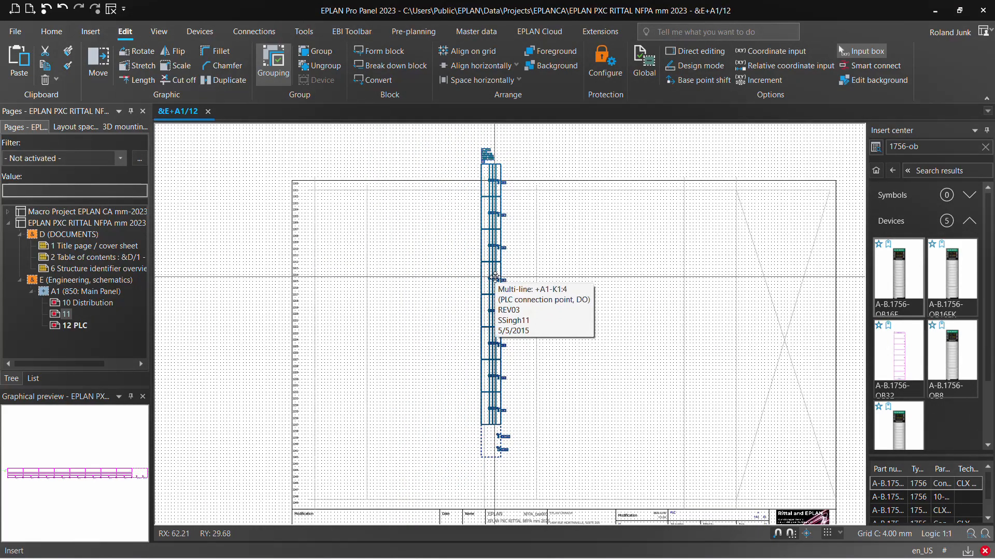
Move the vertical PLC card from the middle of page 12 to the page's left edge, inside the frame.
{"action": "left_click_drag", "start_coordinate": [494, 277], "coordinate": [329, 322]}
{"action": "left_click", "coordinate": [329, 327]}
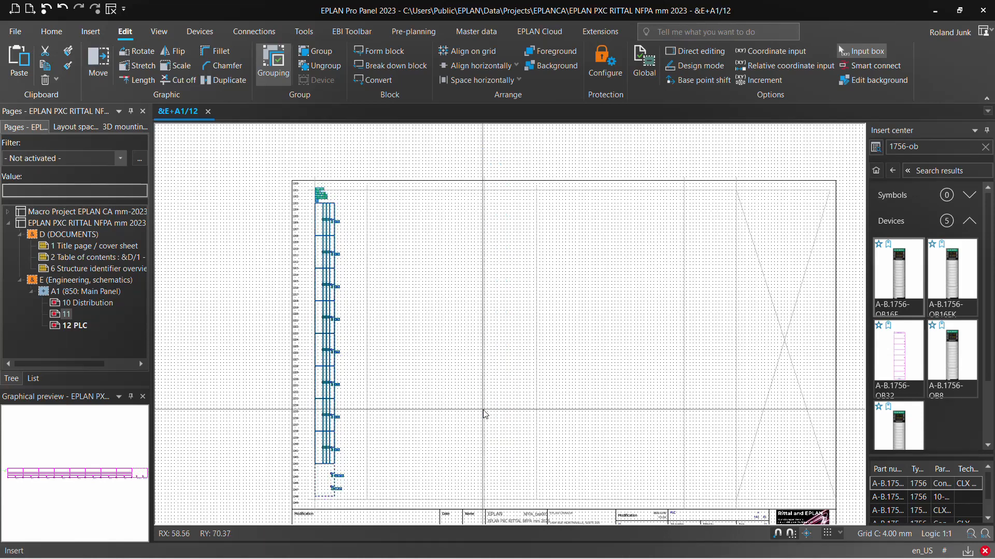
Place the favorite 24VDC macro as multi-line variant B at RX 55, RY 3 on page 12, using value set 1.
{"action": "left_click", "coordinate": [876, 170]}
{"action": "left_click", "coordinate": [906, 233]}
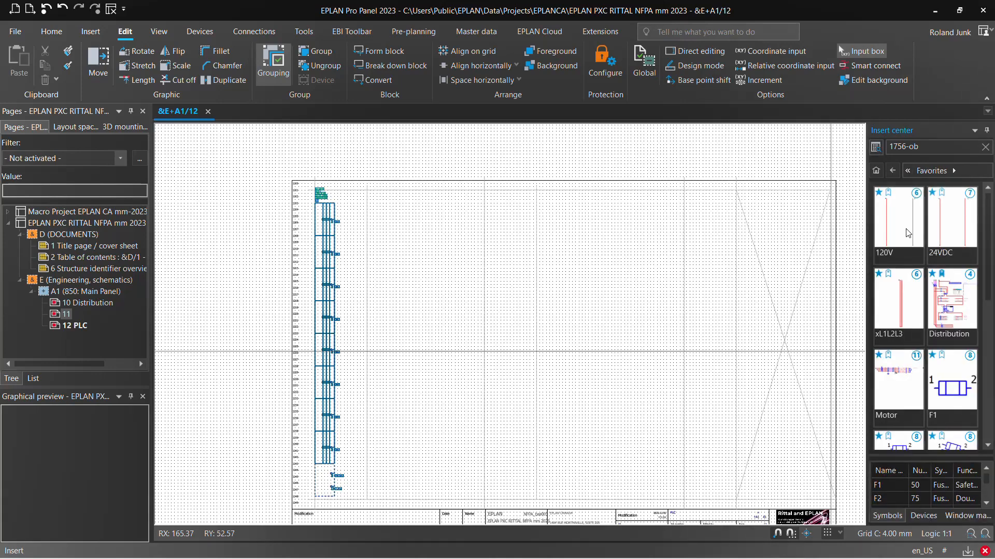
{"action": "double_click", "coordinate": [951, 218]}
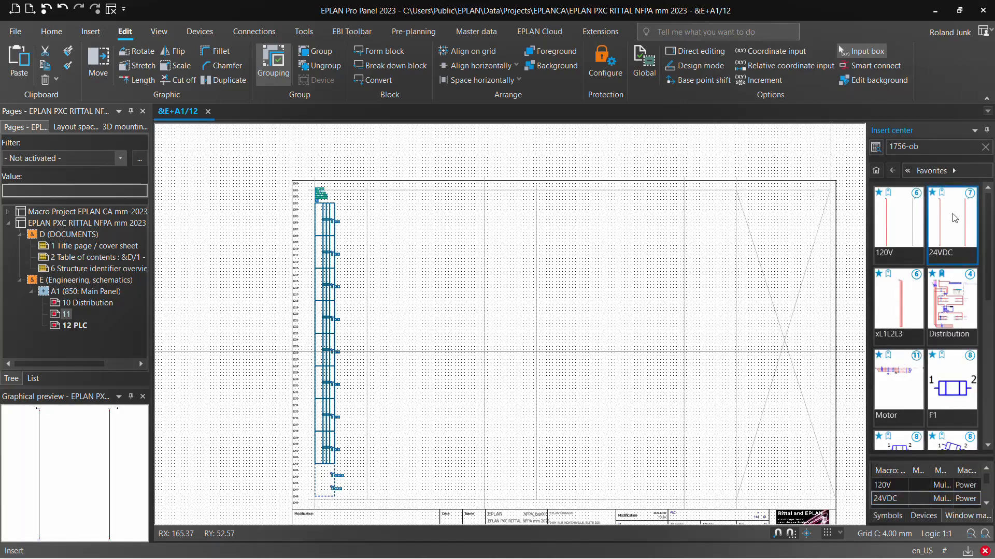
{"action": "key", "text": "Tab"}
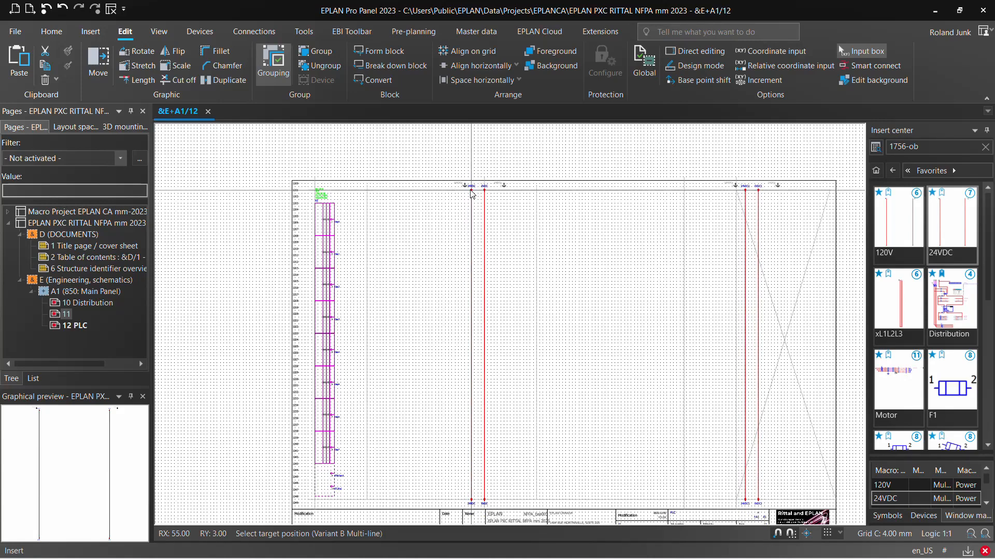
{"action": "left_click", "coordinate": [471, 194]}
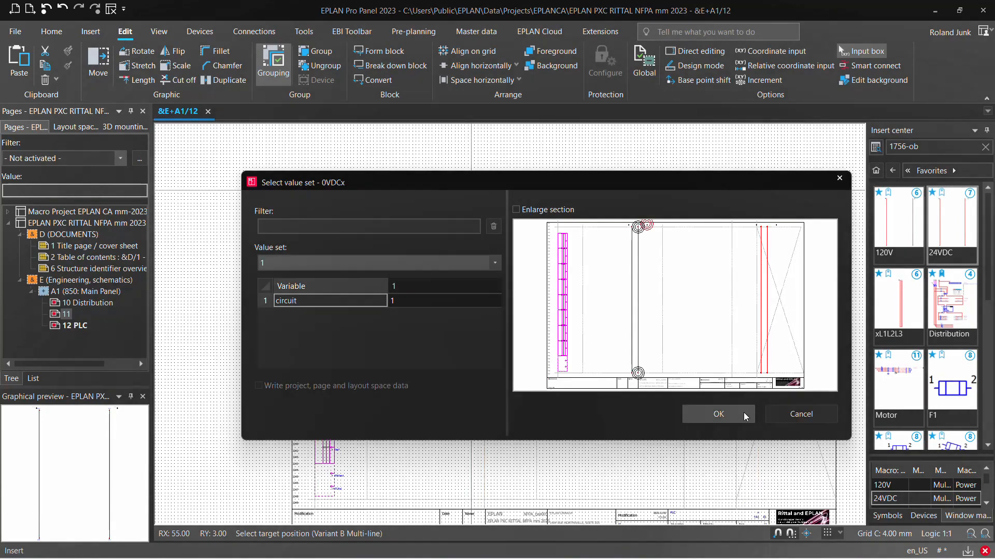
{"action": "left_click", "coordinate": [744, 416]}
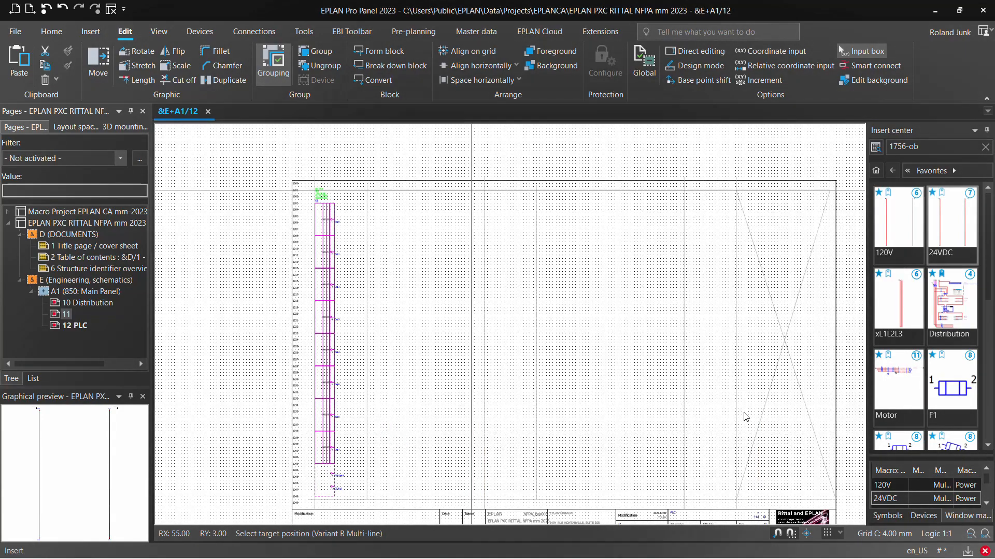
{"action": "left_click", "coordinate": [745, 416]}
{"action": "left_click", "coordinate": [744, 416]}
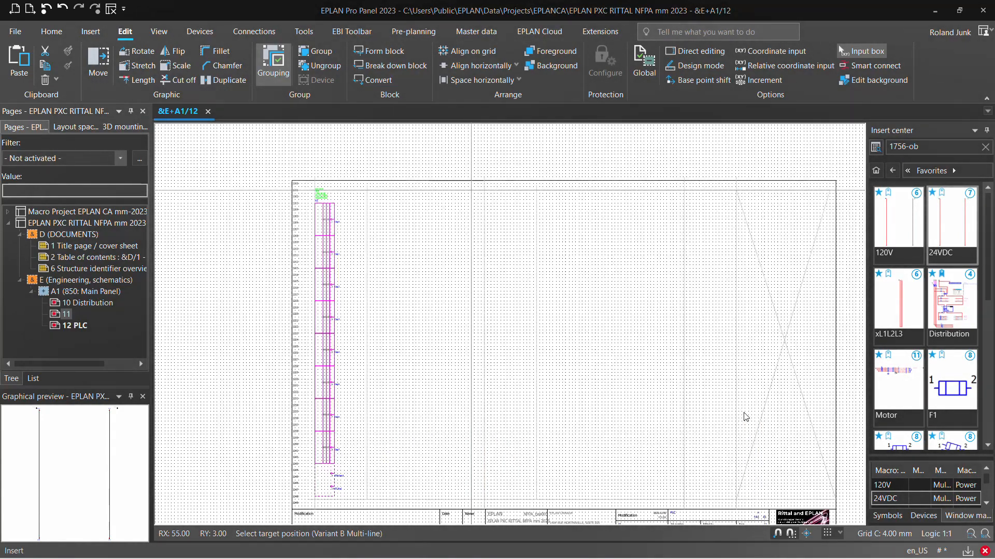
{"action": "key", "text": "Escape"}
Change the plot frame of page 12 to FN1_003_toprintB in the page properties.
{"action": "scroll", "coordinate": [676, 149], "scroll_direction": "down", "scroll_amount": 3}
{"action": "left_click_drag", "start_coordinate": [697, 137], "coordinate": [777, 431]}
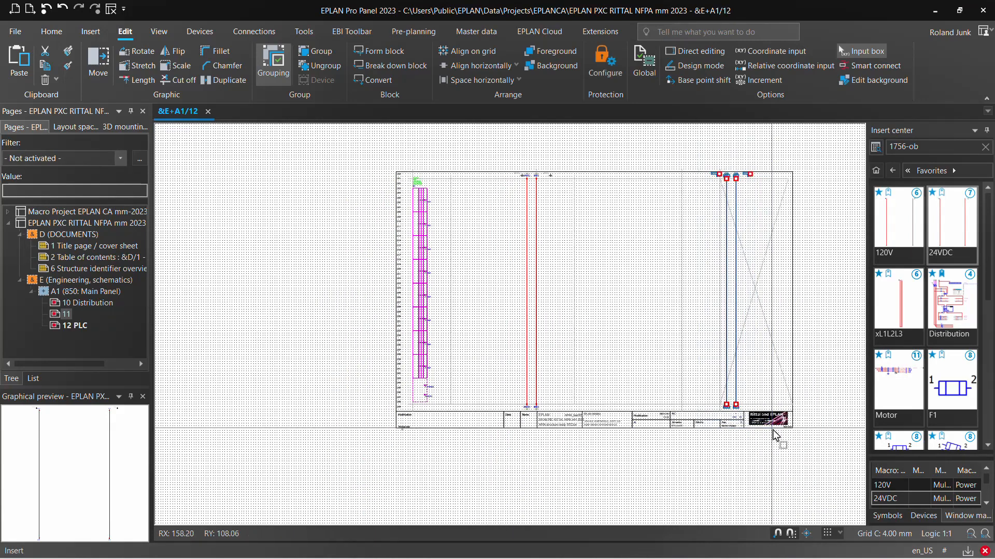
{"action": "double_click", "coordinate": [635, 423]}
{"action": "left_click", "coordinate": [469, 282]}
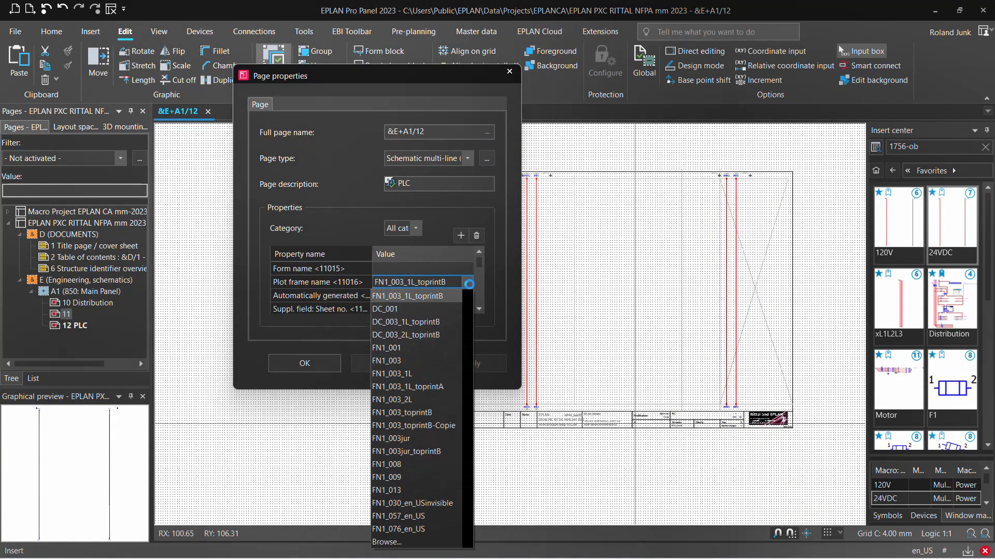
{"action": "left_click", "coordinate": [401, 413]}
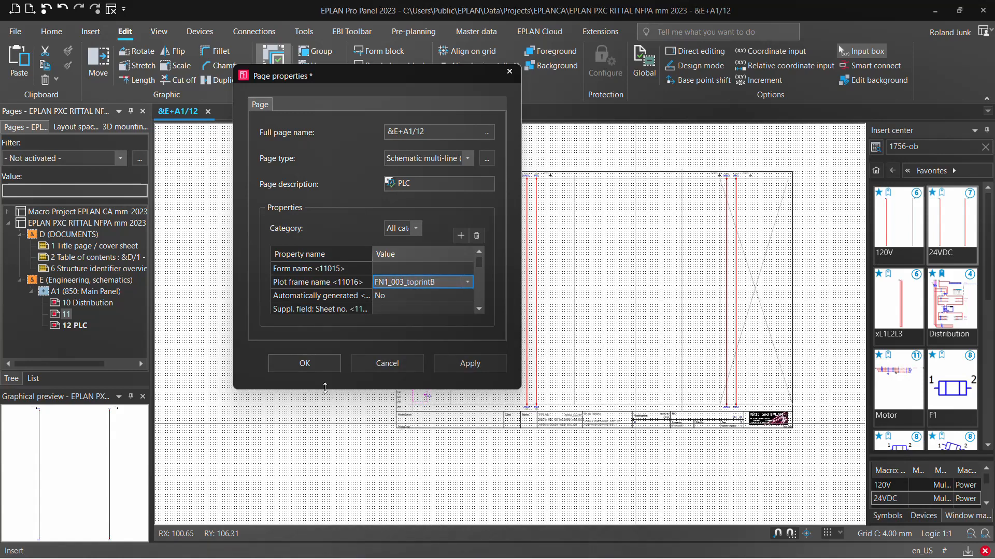
{"action": "left_click", "coordinate": [303, 363]}
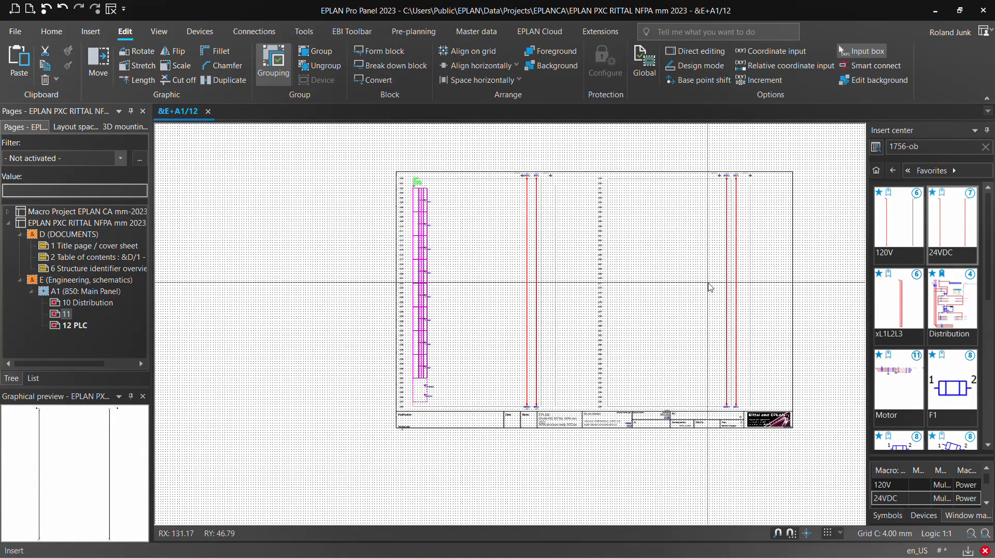
Follow the 24VDC1 interruption point's cross-reference from page 12 to page 10 and back again.
{"action": "scroll", "coordinate": [524, 156], "scroll_direction": "up", "scroll_amount": 6}
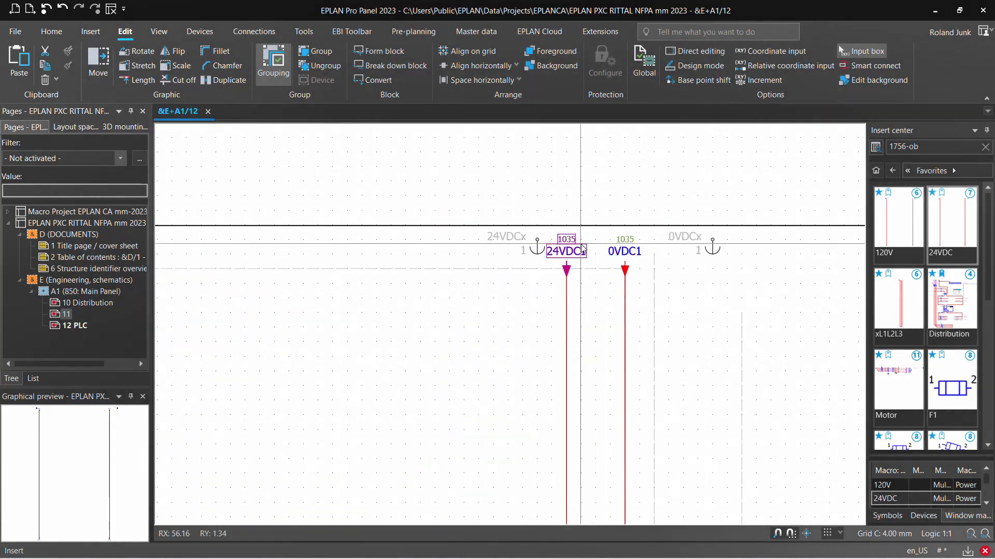
{"action": "left_click", "coordinate": [566, 239], "text": "ctrl"}
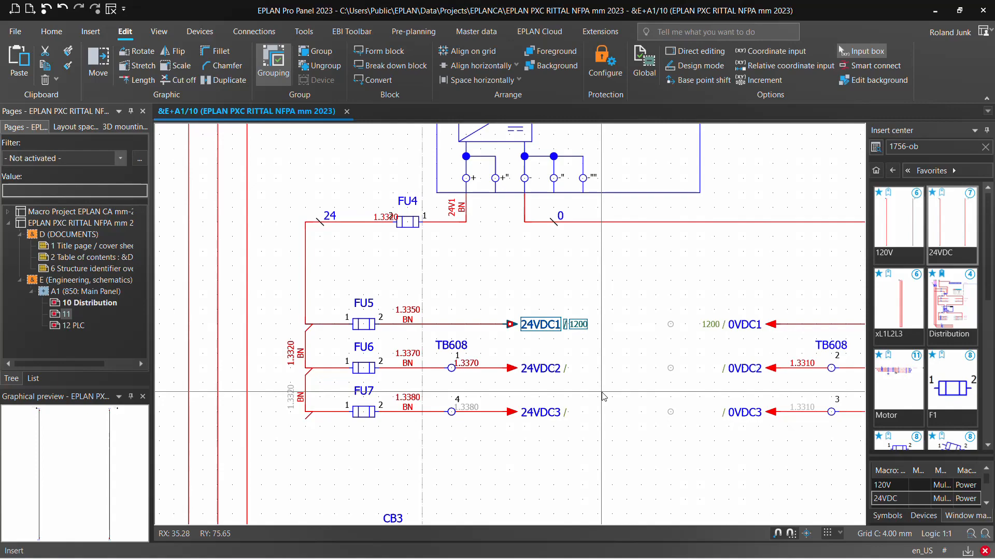
{"action": "left_click", "coordinate": [511, 324], "text": "ctrl"}
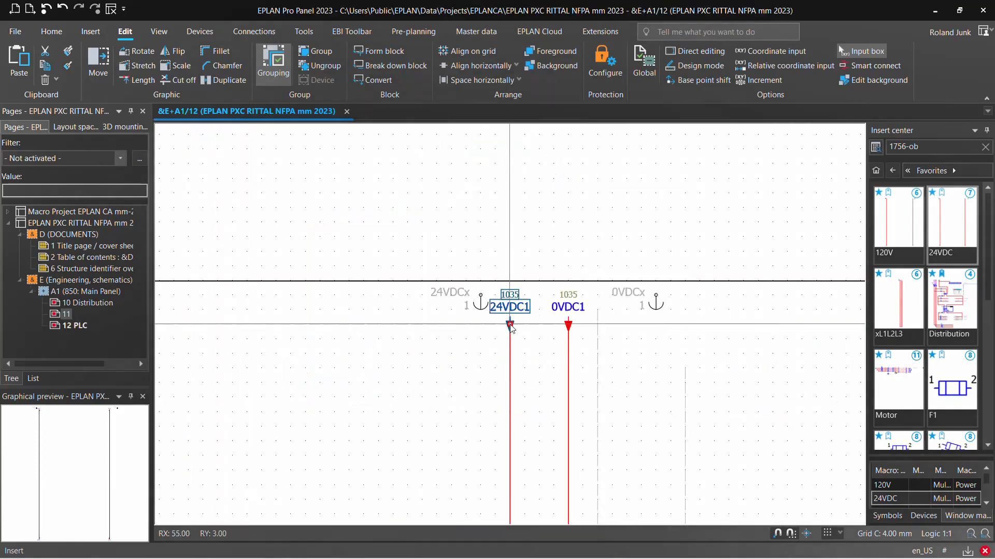
{"action": "scroll", "coordinate": [511, 327], "scroll_direction": "down", "scroll_amount": 4}
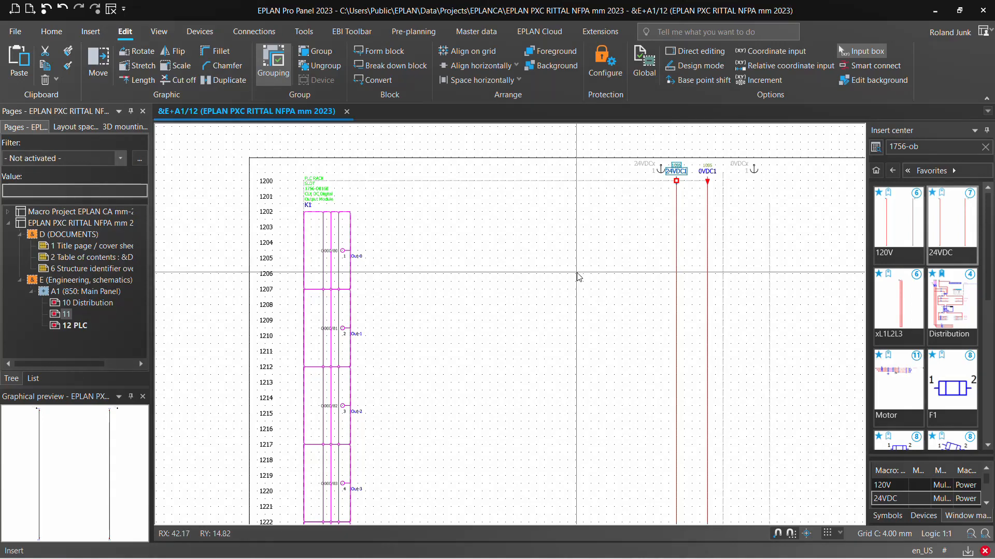
Cut the three contactor coils CR11, CR12 and CR13 from motor page 11.
{"action": "double_click", "coordinate": [70, 314]}
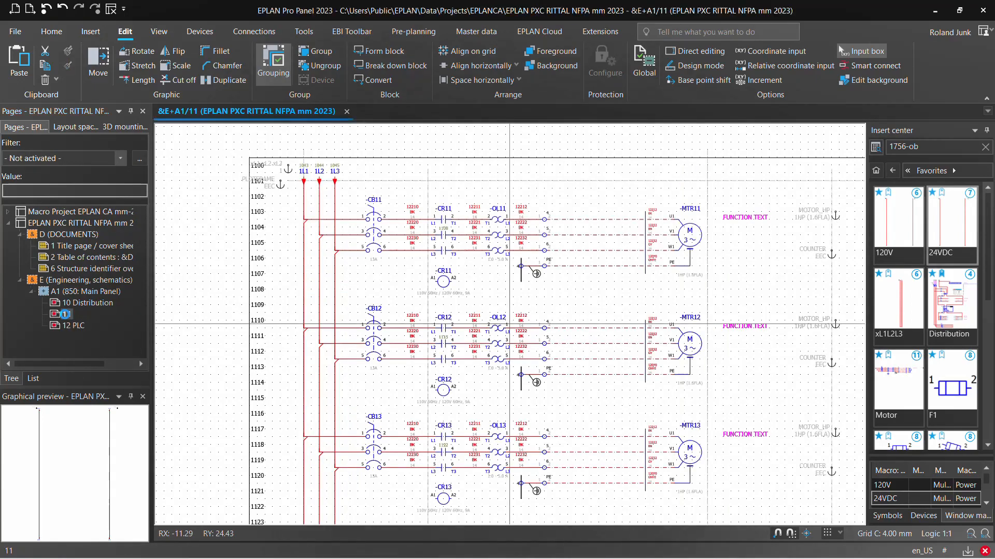
{"action": "left_click", "coordinate": [407, 247]}
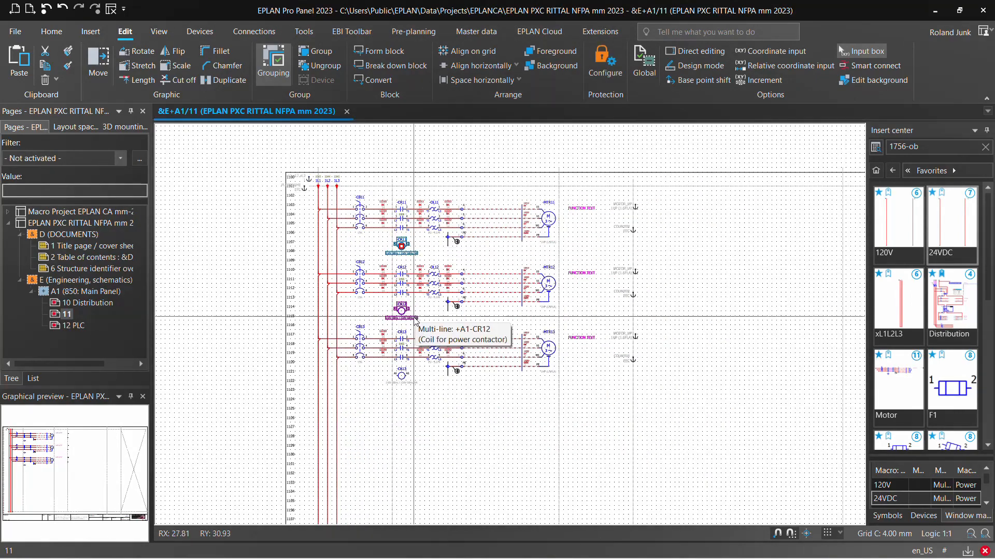
{"action": "left_click", "coordinate": [415, 315], "text": "ctrl"}
{"action": "left_click", "coordinate": [412, 378], "text": "ctrl"}
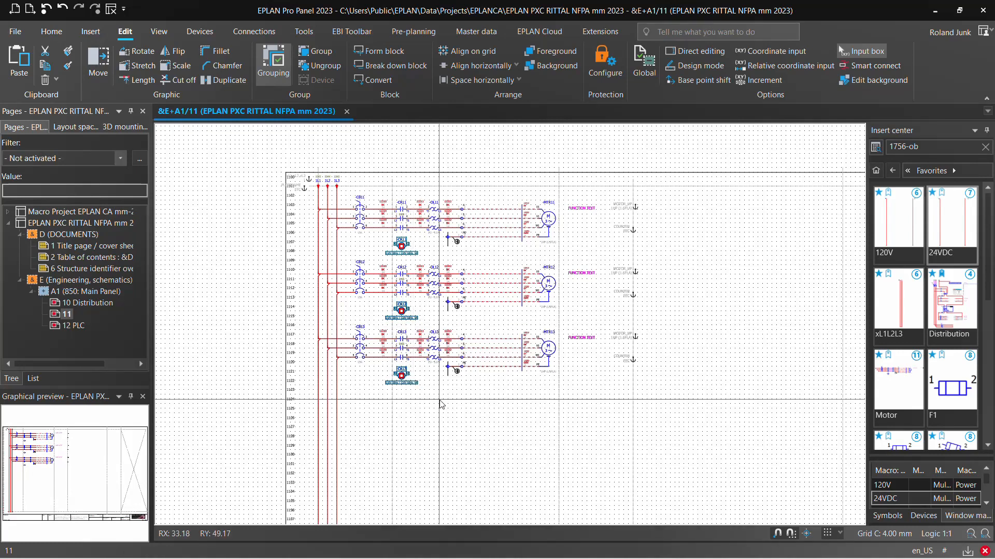
{"action": "key", "text": "Delete"}
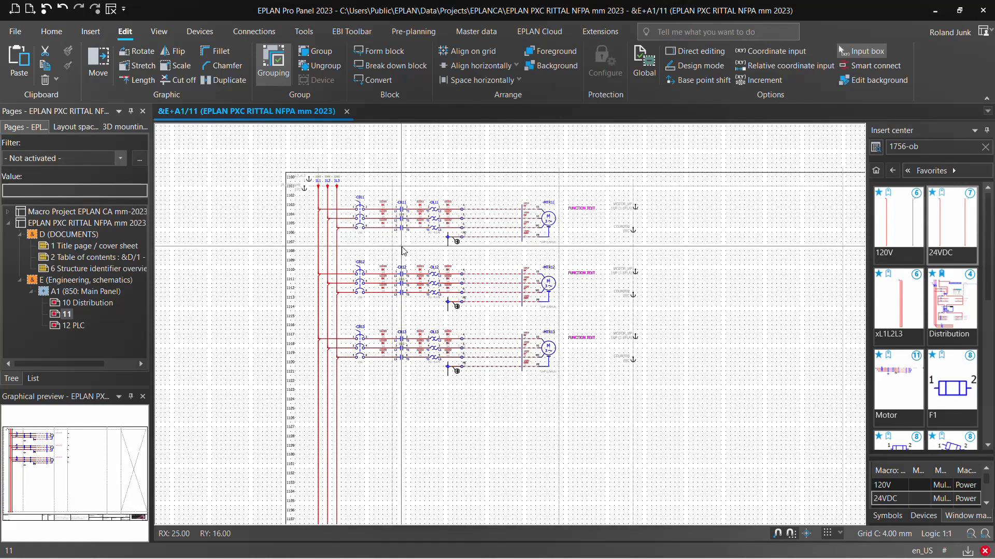
Paste the three coils on page 12 with CR11 level with PLC output Out-0, using the Do not modify insertion mode.
{"action": "left_click", "coordinate": [69, 328]}
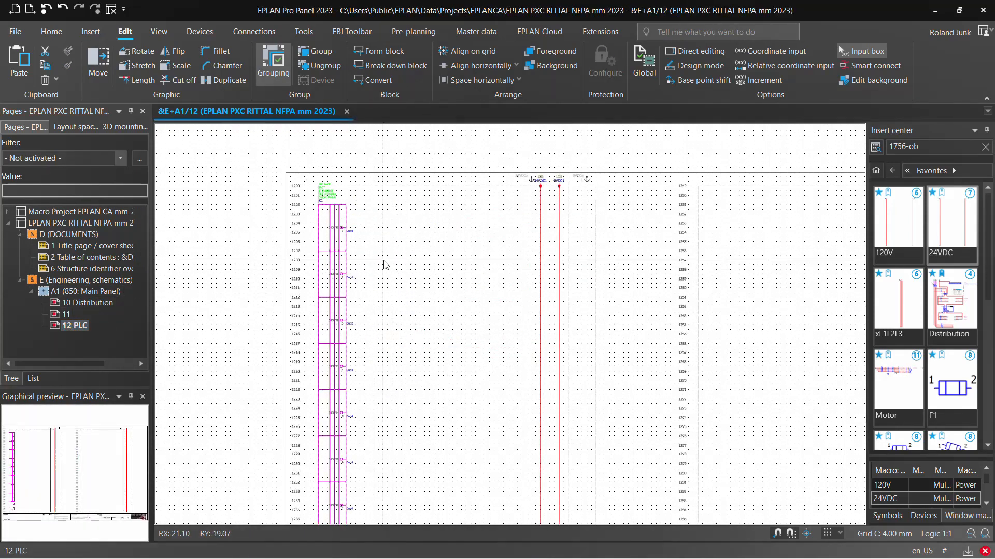
{"action": "key", "text": "ctrl+v"}
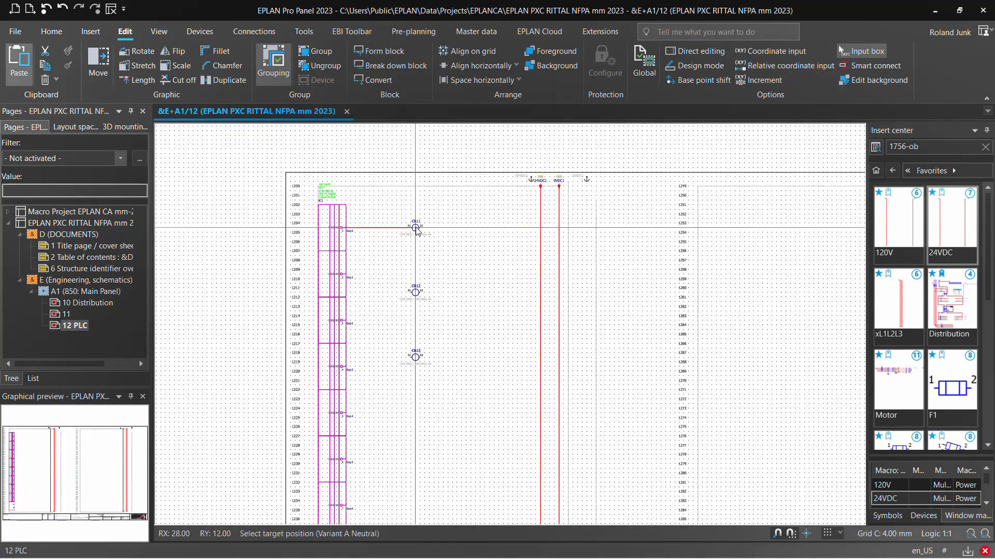
{"action": "left_click", "coordinate": [416, 229]}
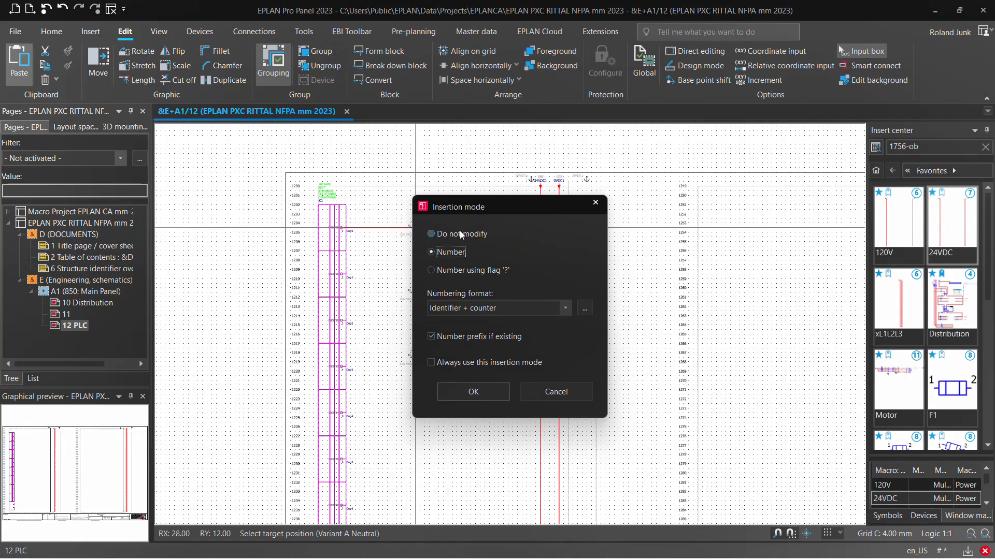
{"action": "left_click", "coordinate": [462, 234]}
{"action": "left_click", "coordinate": [473, 392]}
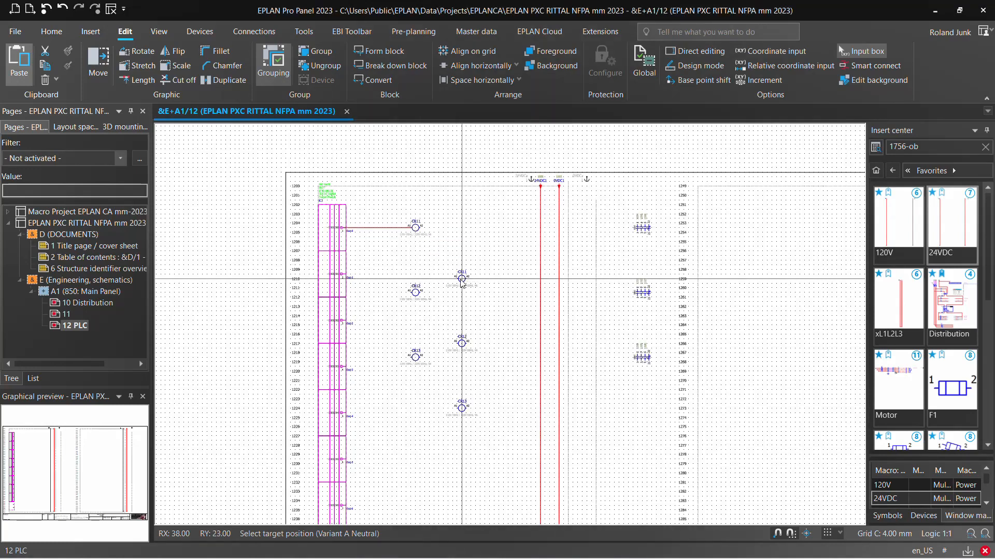
{"action": "key", "text": "Escape"}
Move coils CR12 and CR13 up so they line up with PLC outputs Out-1 and Out-2.
{"action": "scroll", "coordinate": [478, 271], "scroll_direction": "up", "scroll_amount": 2}
{"action": "left_click_drag", "start_coordinate": [724, 159], "coordinate": [786, 248]}
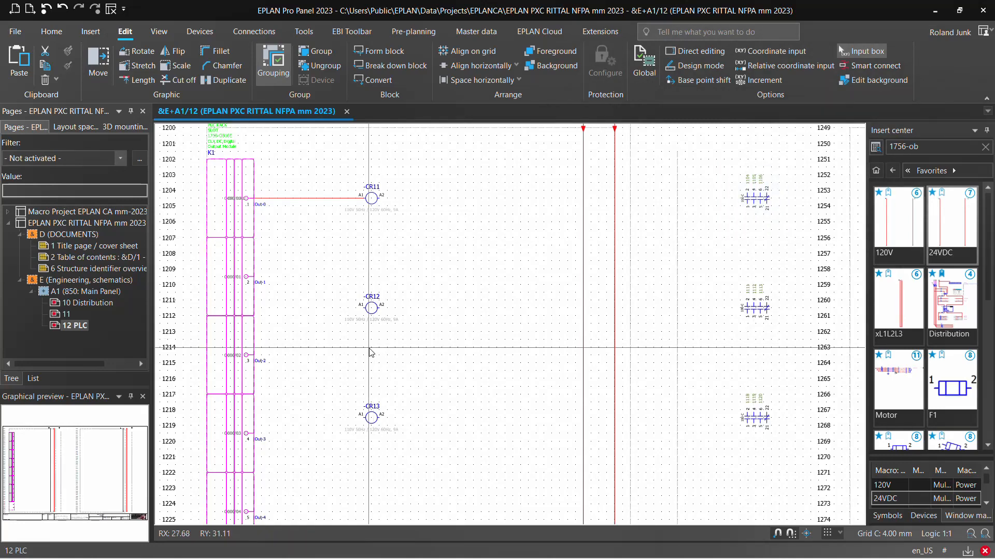
{"action": "left_click_drag", "start_coordinate": [371, 309], "coordinate": [372, 277]}
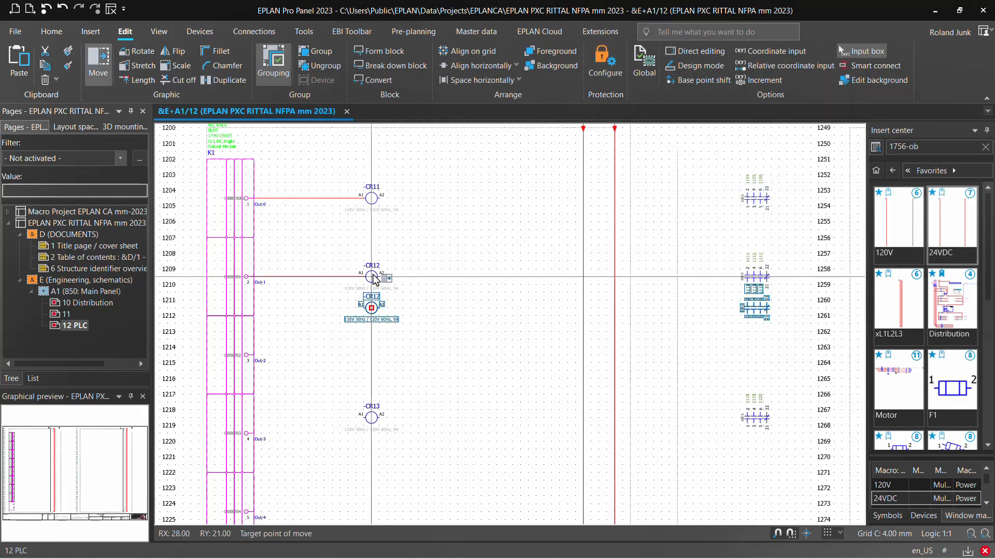
{"action": "left_click_drag", "start_coordinate": [373, 419], "coordinate": [372, 355]}
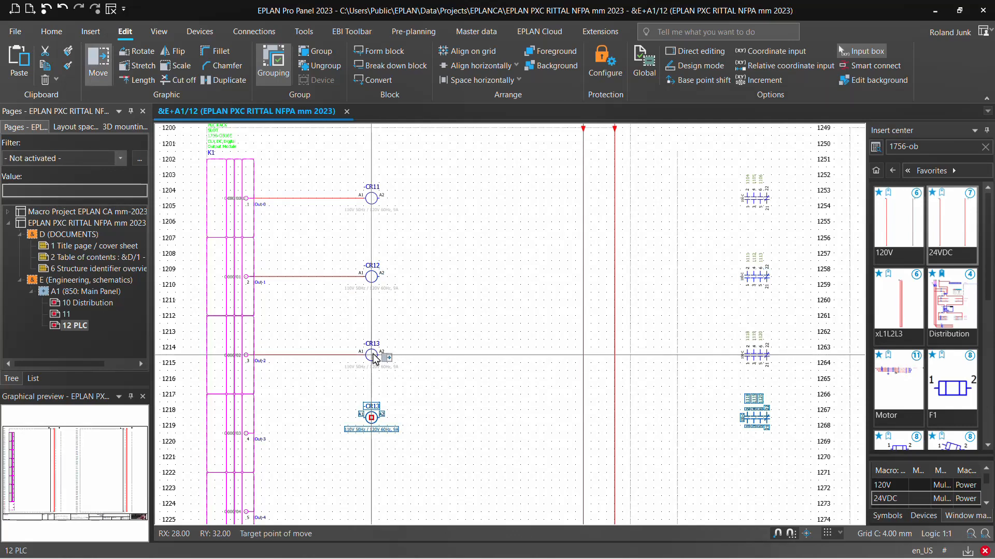
Insert T-nodes along the 24VDC1 line to connect it to the A2 side of coils CR11, CR12 and CR13.
{"action": "left_click", "coordinate": [91, 32]}
{"action": "left_click", "coordinate": [123, 51]}
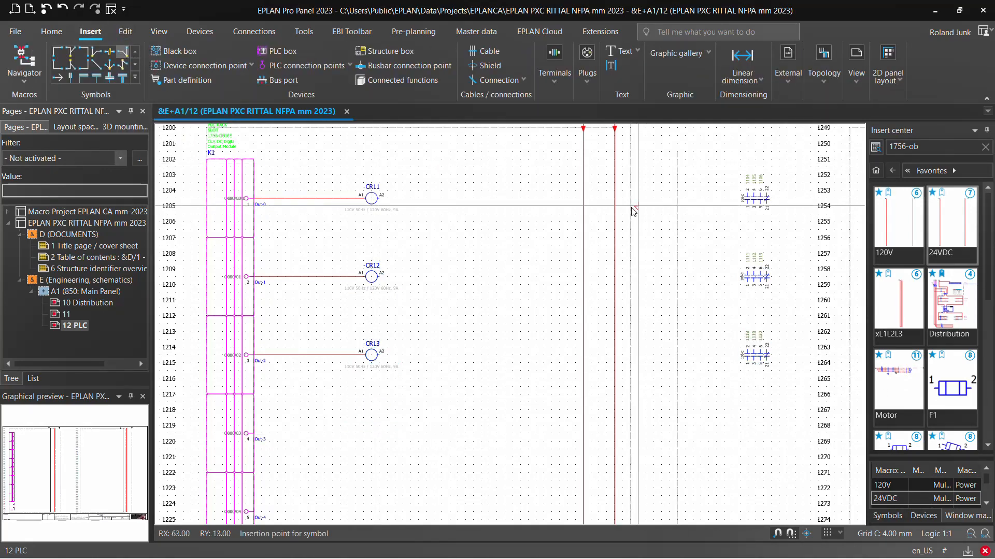
{"action": "scroll", "coordinate": [576, 203], "scroll_direction": "up", "scroll_amount": 4}
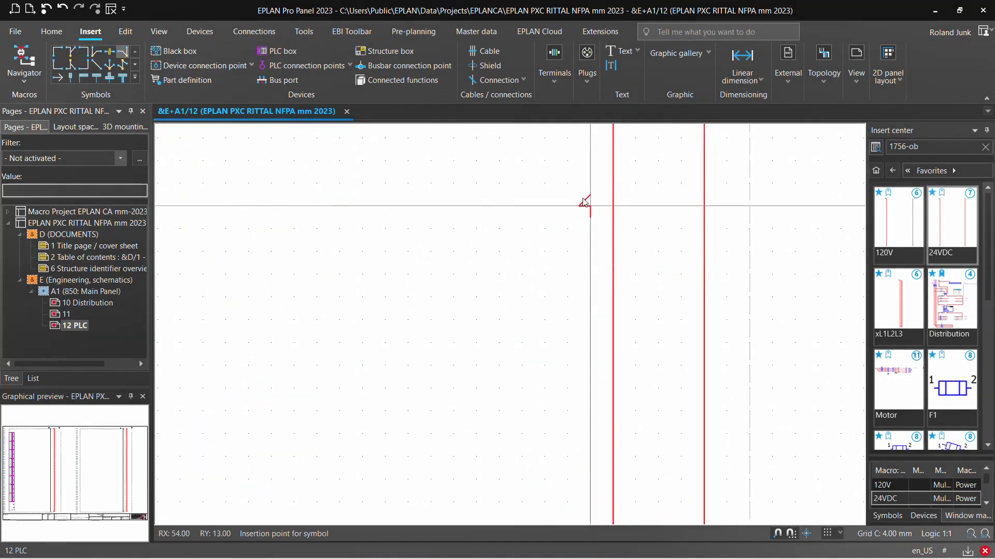
{"action": "scroll", "coordinate": [584, 203], "scroll_direction": "down", "scroll_amount": 4}
{"action": "left_click_drag", "start_coordinate": [601, 196], "coordinate": [604, 429]}
{"action": "scroll", "coordinate": [604, 429], "scroll_direction": "down", "scroll_amount": 4}
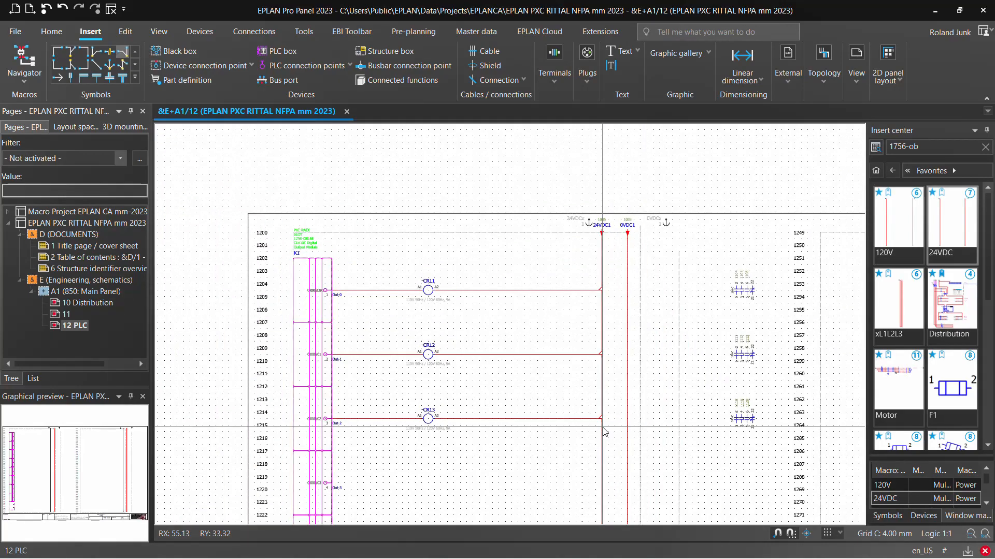
Place connection definition points throughout the EPLAN PXC RITTAL NFPA mm 2023 project.
{"action": "left_click", "coordinate": [82, 223]}
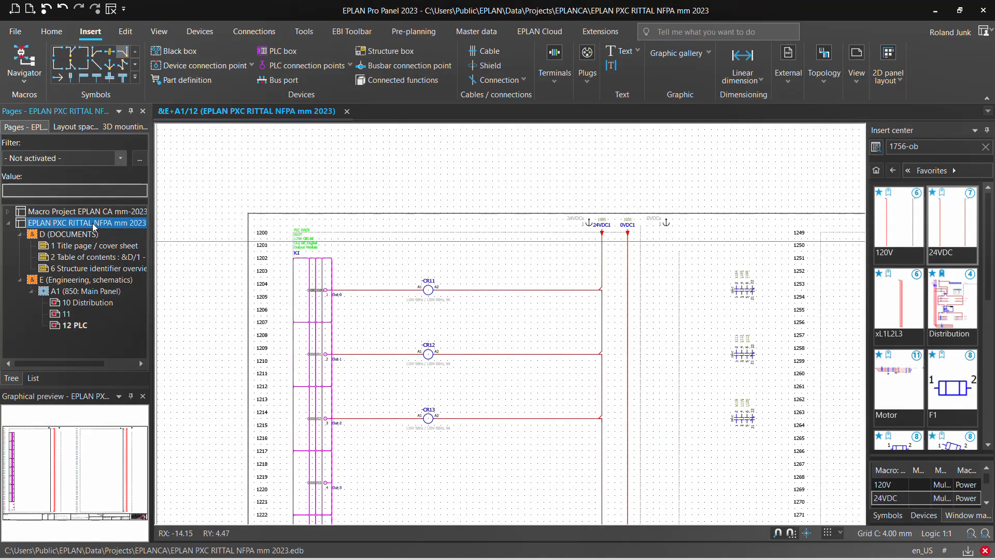
{"action": "left_click", "coordinate": [251, 33]}
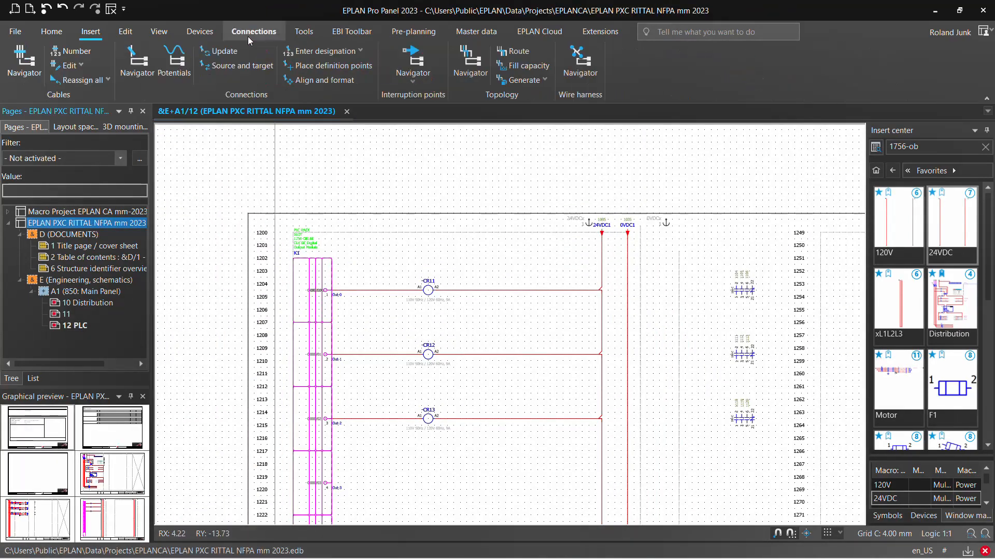
{"action": "left_click", "coordinate": [326, 66]}
{"action": "key", "text": "Return"}
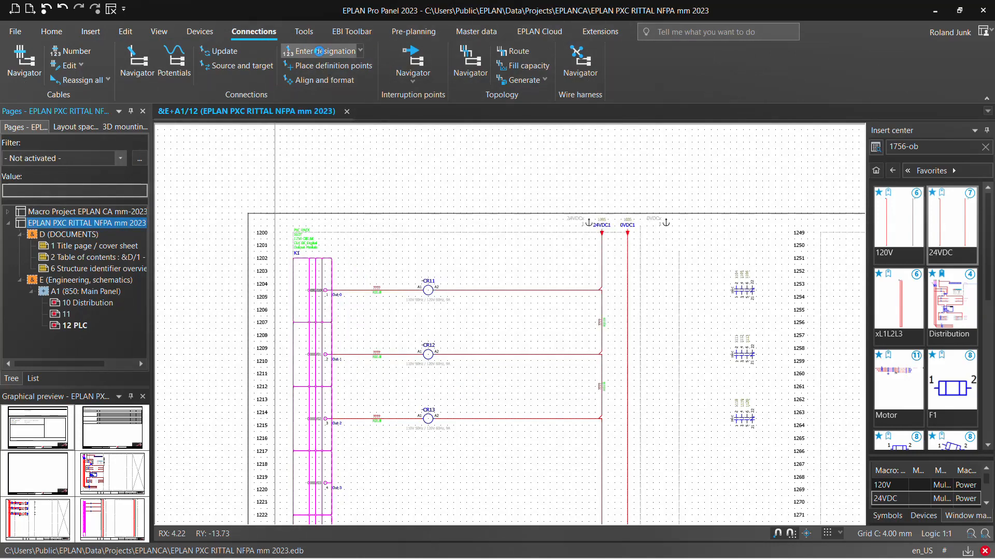
Designate the connections of the entire project with the NFPA Standard 2012 settings and accept the previewed designations.
{"action": "left_click", "coordinate": [309, 51]}
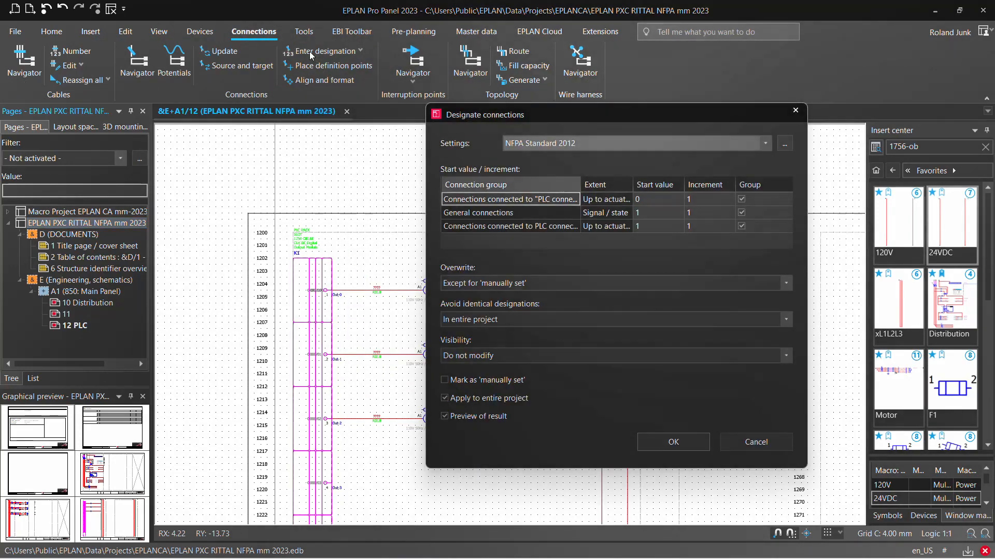
{"action": "key", "text": "Return"}
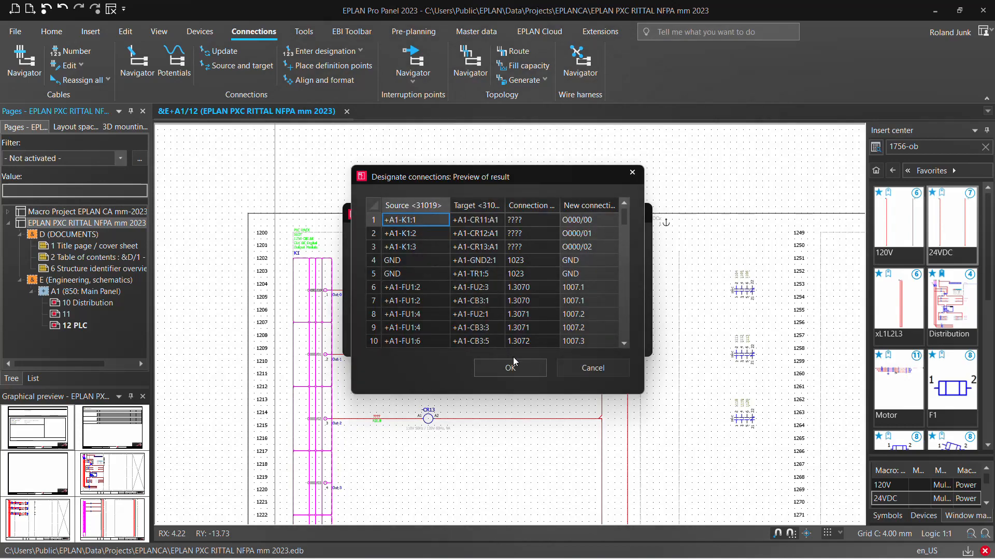
{"action": "left_click", "coordinate": [509, 366]}
{"action": "scroll", "coordinate": [379, 311], "scroll_direction": "up", "scroll_amount": 3}
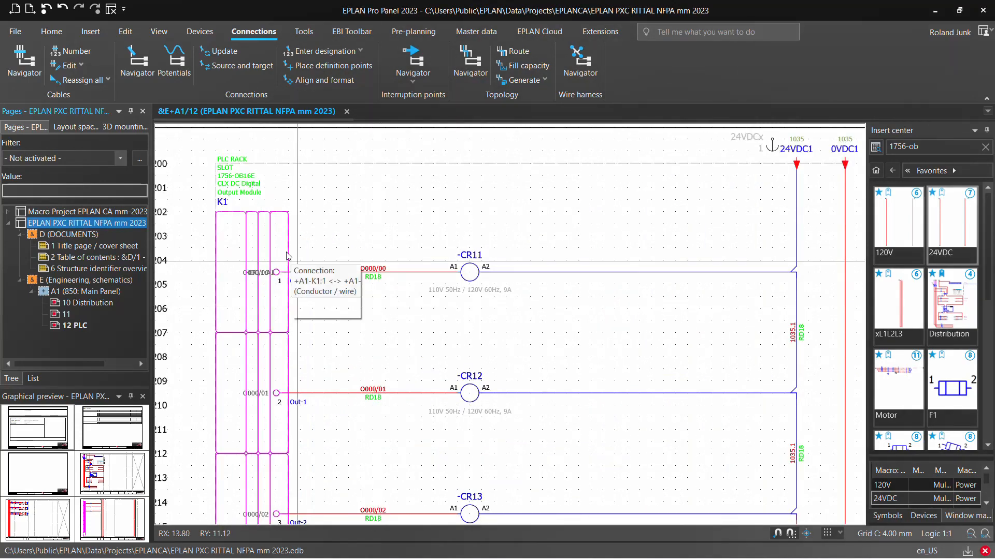
Move the T-nodes and connection definition points of coils CR11, CR12 and CR13 from the 24VDC1 line to the 0VDC1 line.
{"action": "mouse_move", "coordinate": [235, 252]}
{"action": "left_mouse_down"}
{"action": "mouse_move", "coordinate": [439, 294]}
{"action": "mouse_move", "coordinate": [438, 309]}
{"action": "left_mouse_up"}
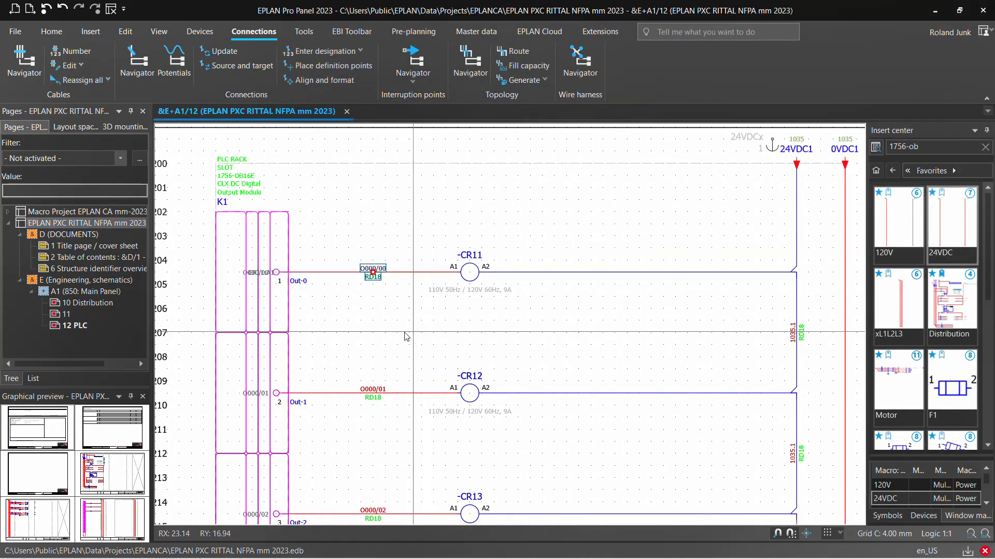
{"action": "scroll", "coordinate": [405, 333], "scroll_direction": "down", "scroll_amount": 2}
{"action": "scroll", "coordinate": [653, 337], "scroll_direction": "up", "scroll_amount": 2}
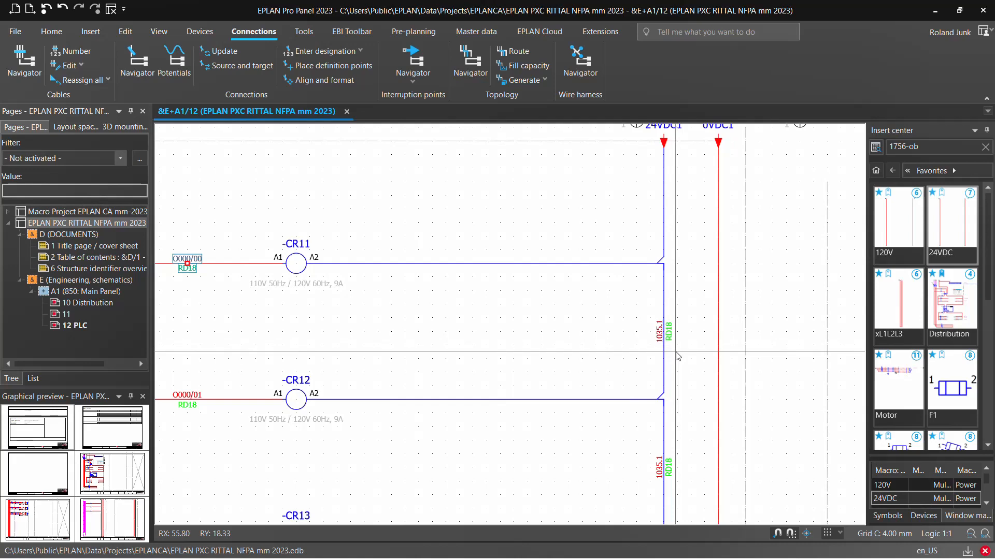
{"action": "scroll", "coordinate": [677, 356], "scroll_direction": "down", "scroll_amount": 1}
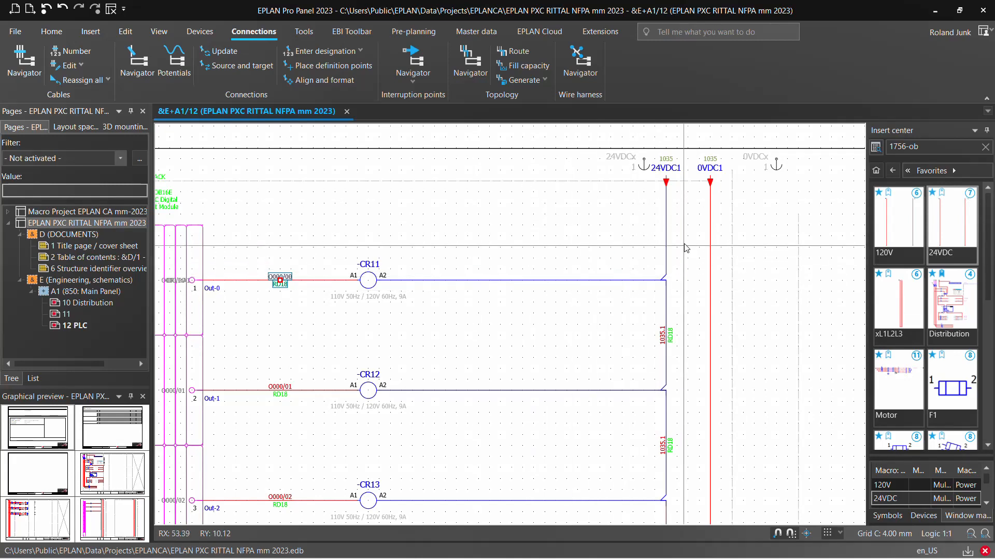
{"action": "scroll", "coordinate": [608, 255], "scroll_direction": "down", "scroll_amount": 1}
{"action": "left_click_drag", "start_coordinate": [615, 236], "coordinate": [654, 438]}
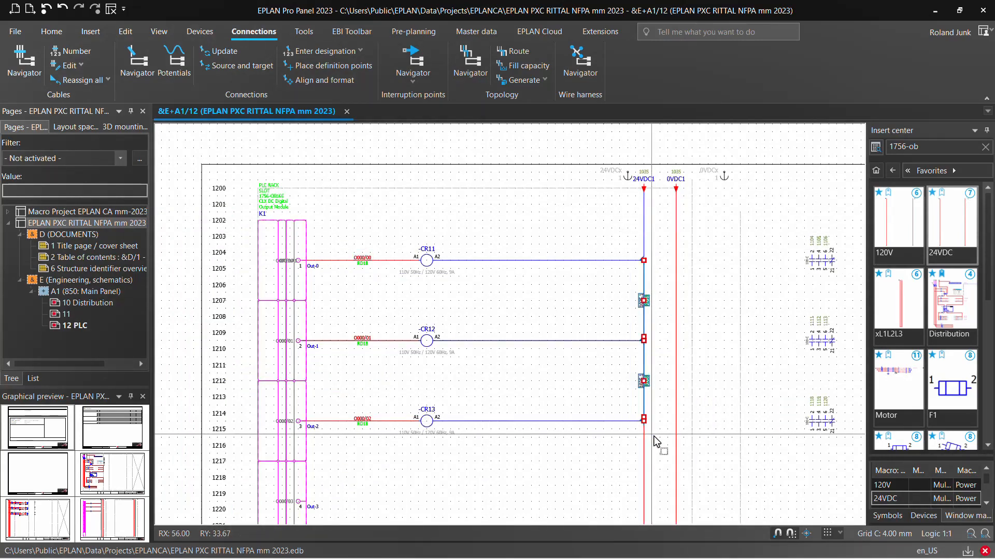
{"action": "left_click_drag", "start_coordinate": [643, 261], "coordinate": [676, 261]}
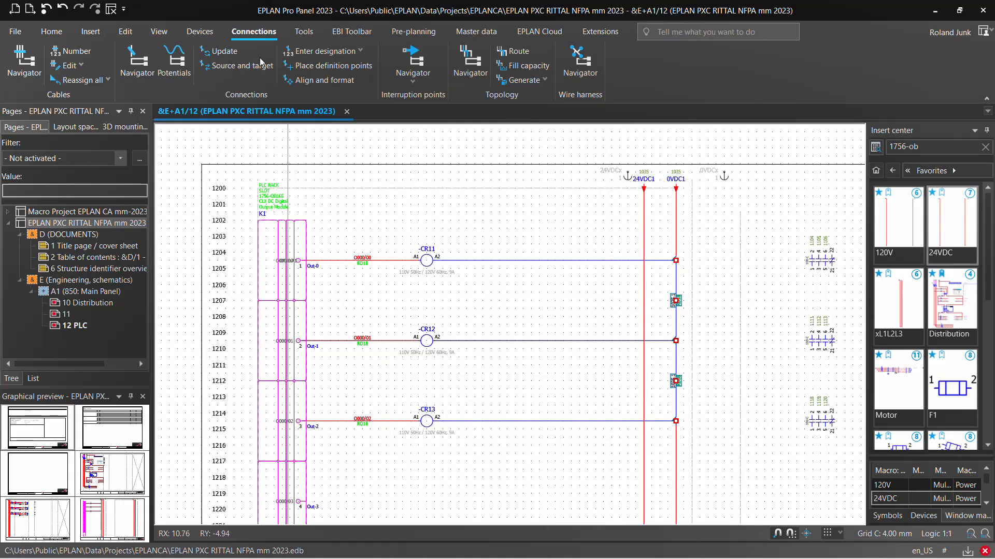
Place connection definition points throughout the NFPA project again and redesignate all its connections with NFPA Standard 2012, accepting the preview.
{"action": "left_click", "coordinate": [93, 226]}
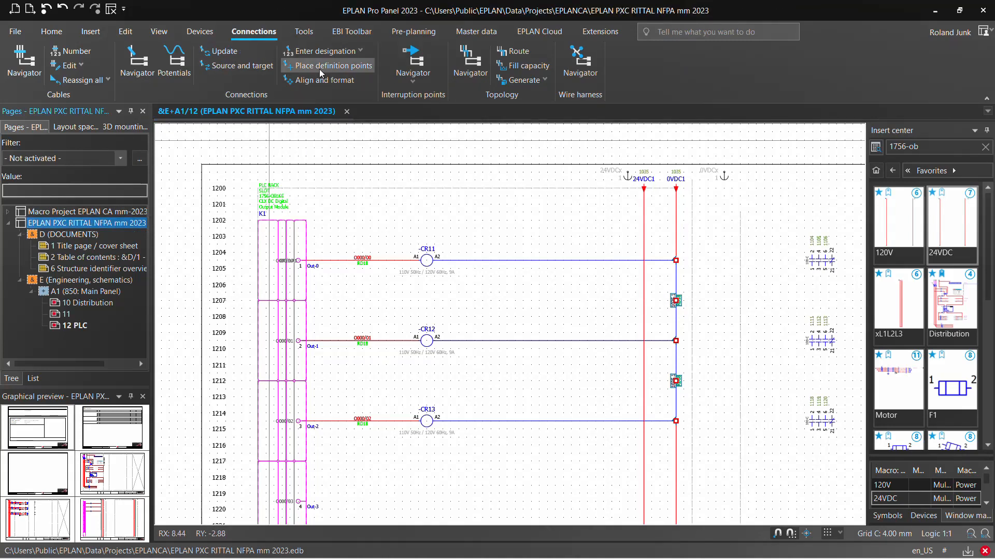
{"action": "left_click", "coordinate": [327, 65]}
{"action": "left_click", "coordinate": [436, 322]}
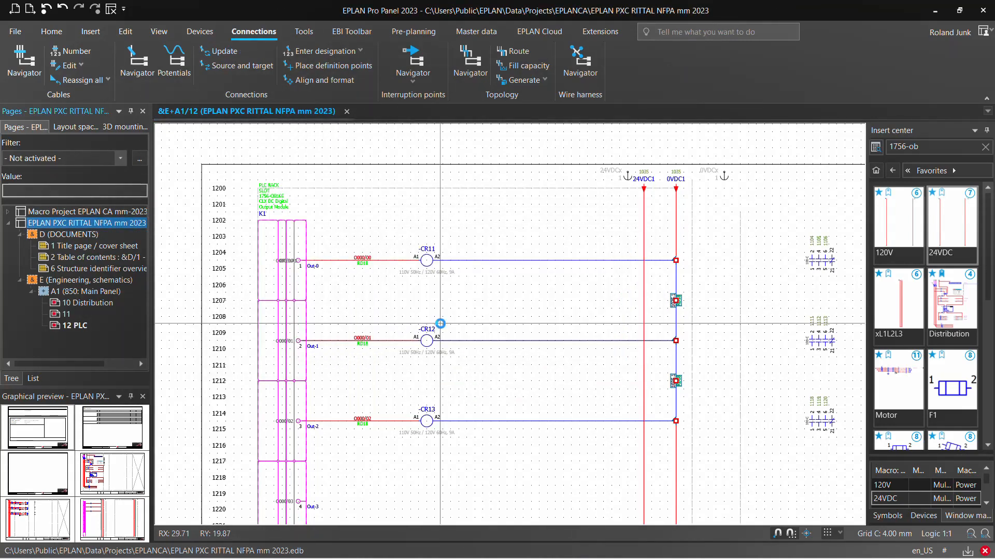
{"action": "left_click", "coordinate": [320, 51]}
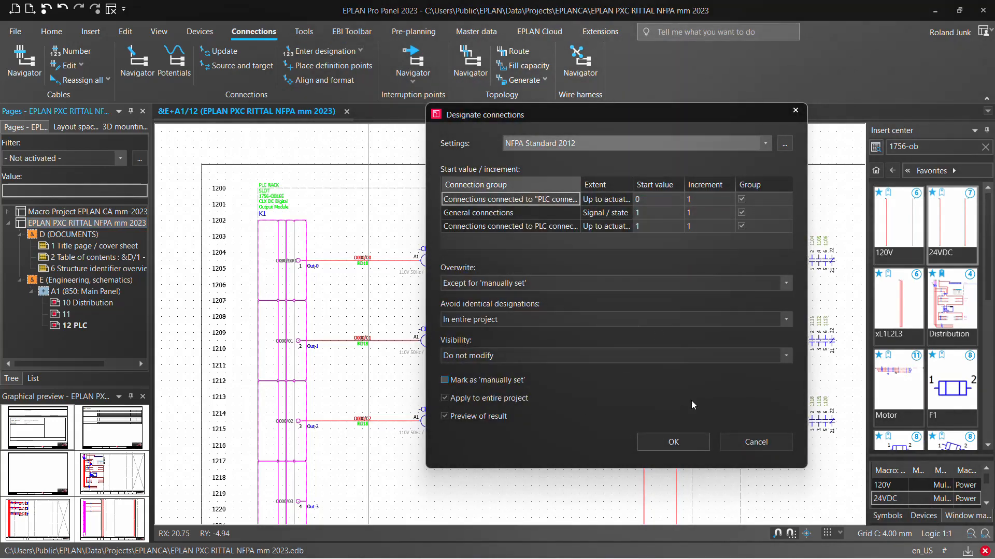
{"action": "left_click", "coordinate": [693, 445]}
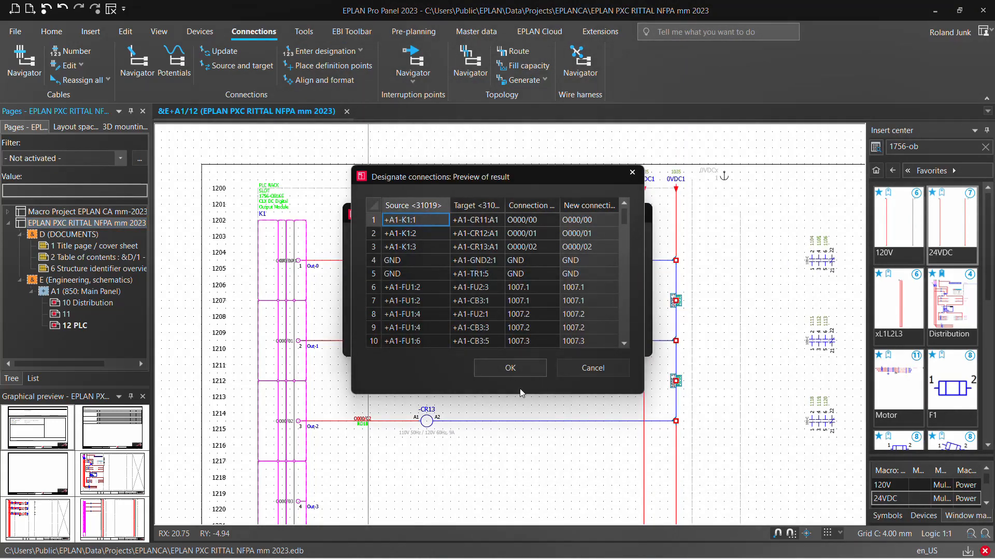
{"action": "left_click", "coordinate": [517, 366]}
Follow 0VDC1 to page 10, set its T-node to 1st target below, 2nd target above, and shift the wire number above it upward.
{"action": "scroll", "coordinate": [654, 276], "scroll_direction": "up", "scroll_amount": 3}
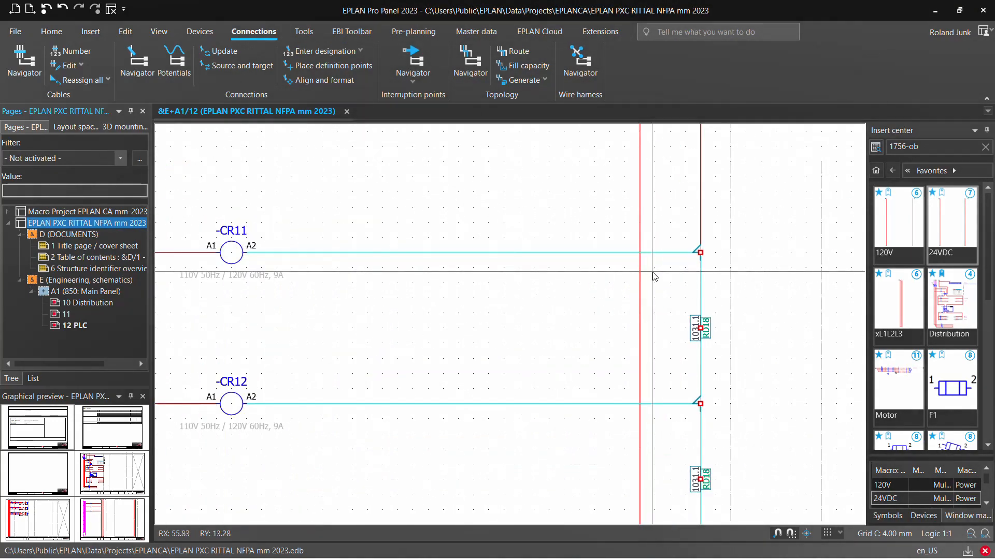
{"action": "scroll", "coordinate": [699, 331], "scroll_direction": "up", "scroll_amount": 3}
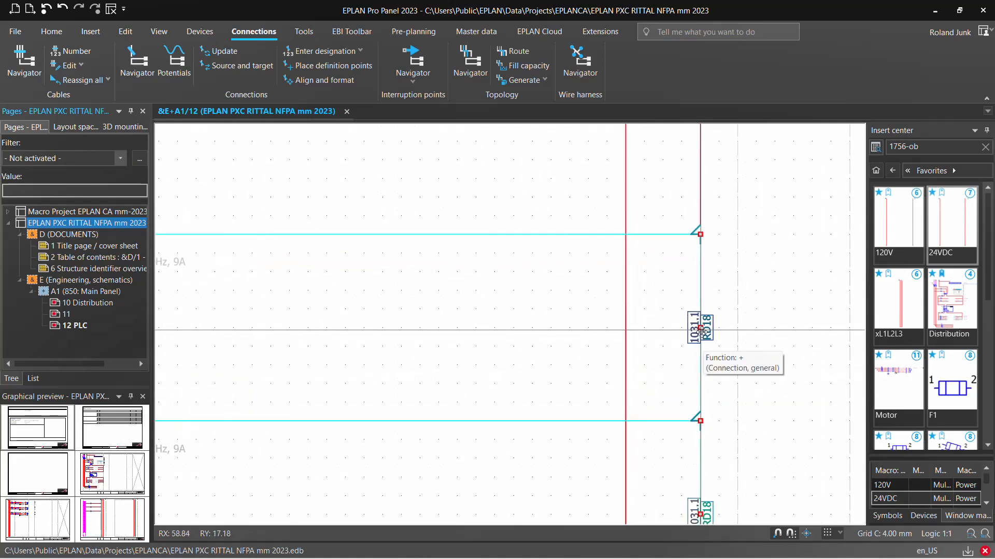
{"action": "scroll", "coordinate": [771, 451], "scroll_direction": "down", "scroll_amount": 3}
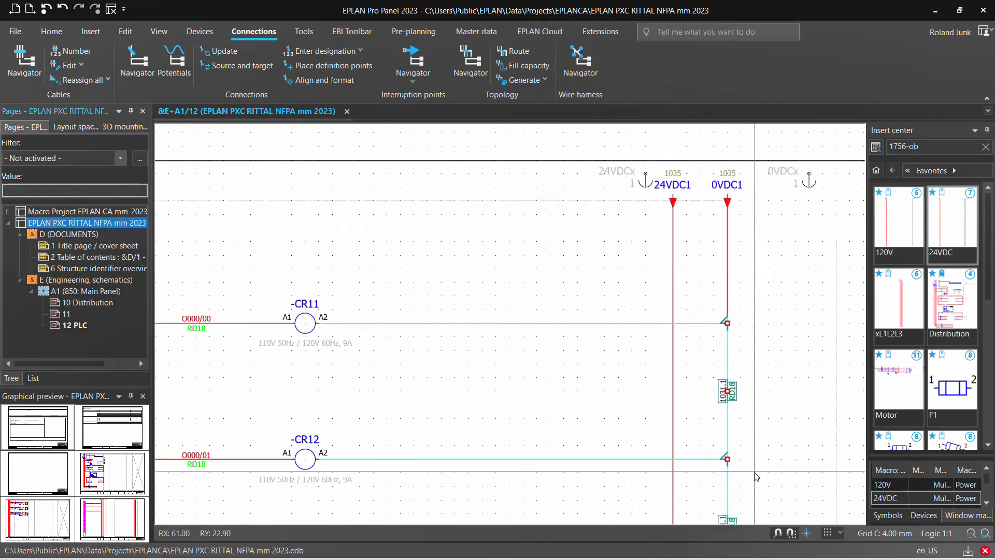
{"action": "left_click", "coordinate": [729, 174], "text": "ctrl"}
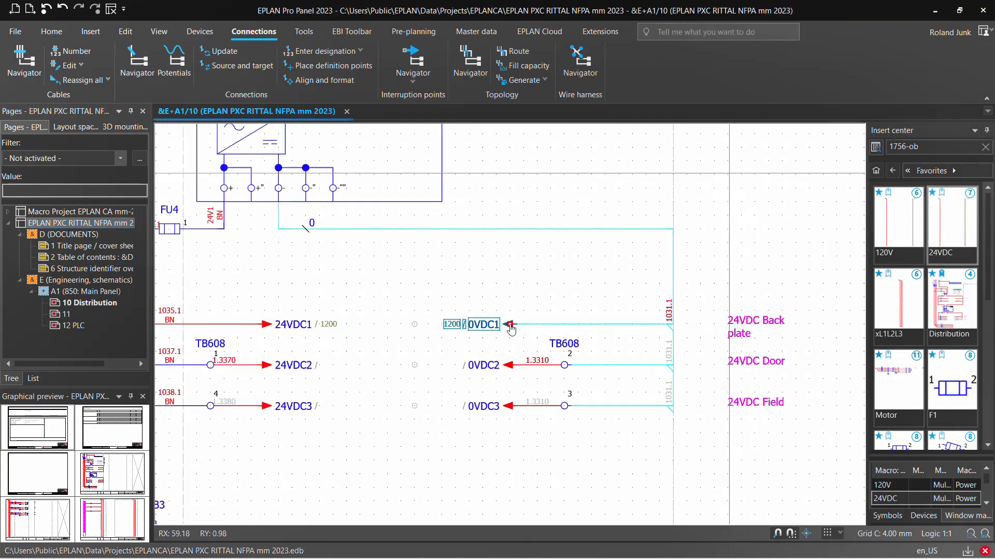
{"action": "middle_click_drag", "start_coordinate": [466, 344], "coordinate": [542, 372]}
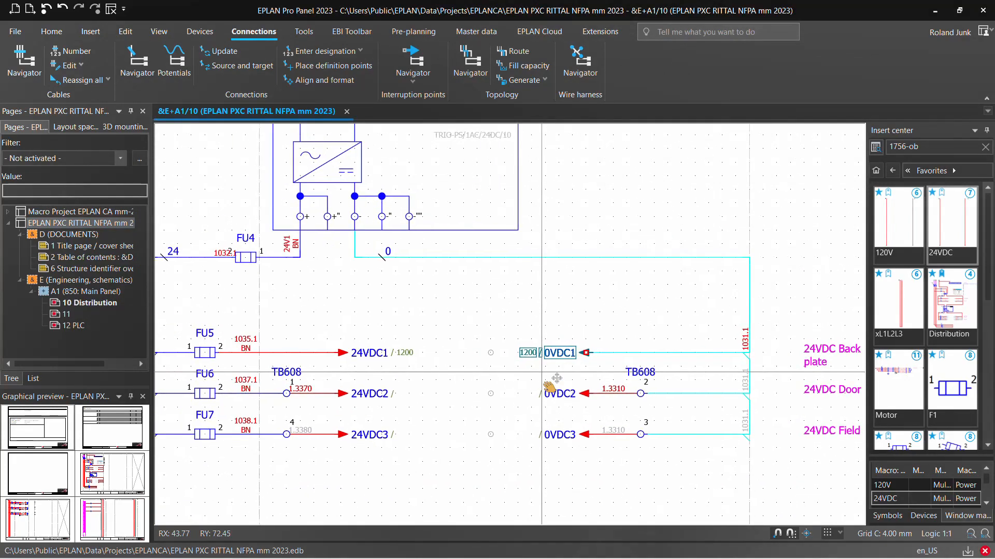
{"action": "middle_click_drag", "start_coordinate": [456, 285], "coordinate": [433, 287]}
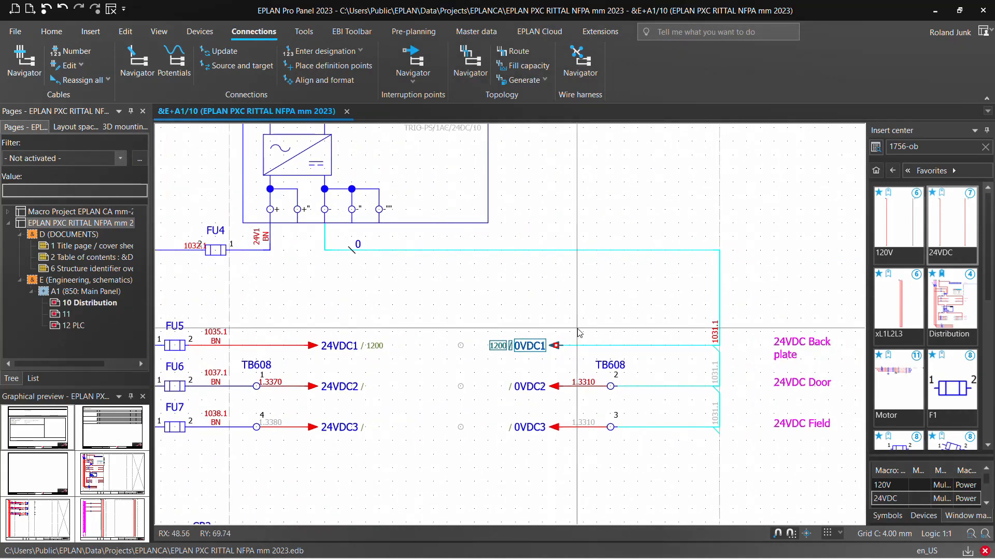
{"action": "left_click", "coordinate": [719, 345]}
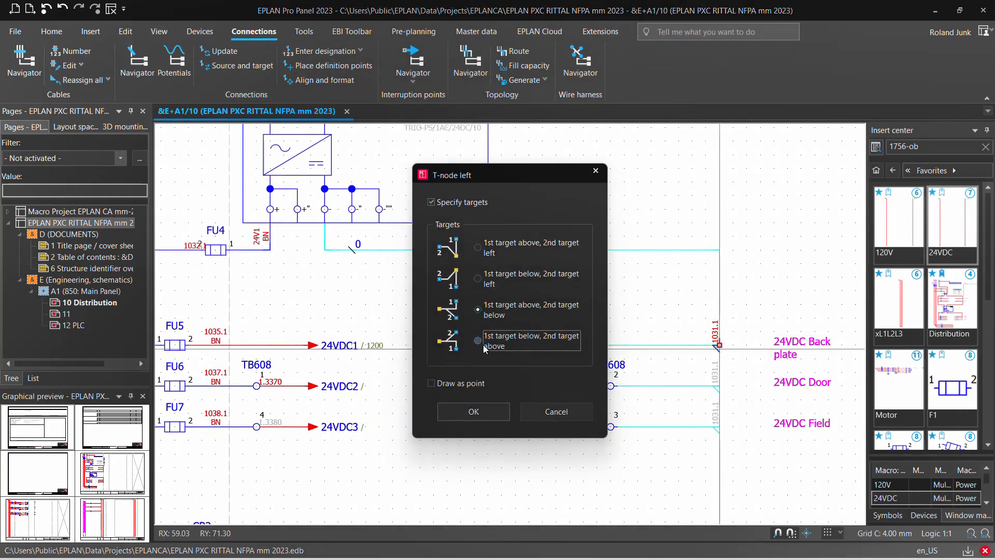
{"action": "left_click", "coordinate": [473, 412]}
{"action": "left_click_drag", "start_coordinate": [717, 336], "coordinate": [719, 306]}
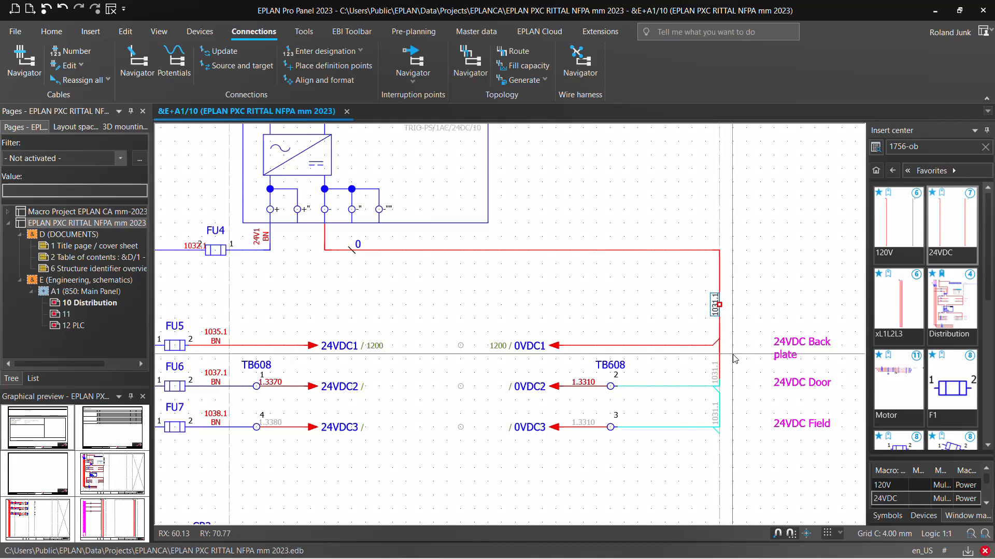
Follow 0VDC1 back to page 12, then rerun the NFPA Standard 2012 connection designation for the project and accept its preview.
{"action": "left_click", "coordinate": [495, 346], "text": "ctrl"}
{"action": "scroll", "coordinate": [693, 161], "scroll_direction": "down", "scroll_amount": 3}
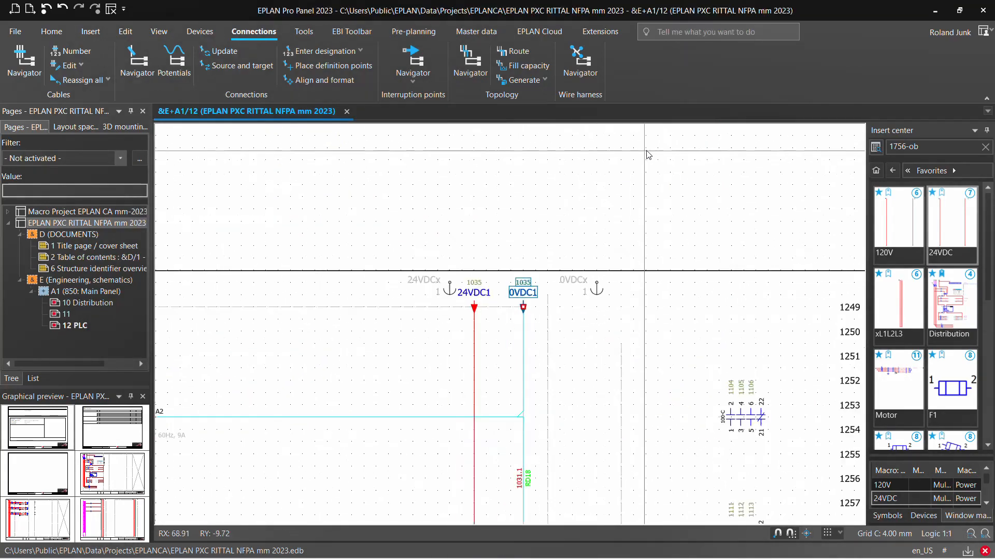
{"action": "left_click", "coordinate": [47, 223]}
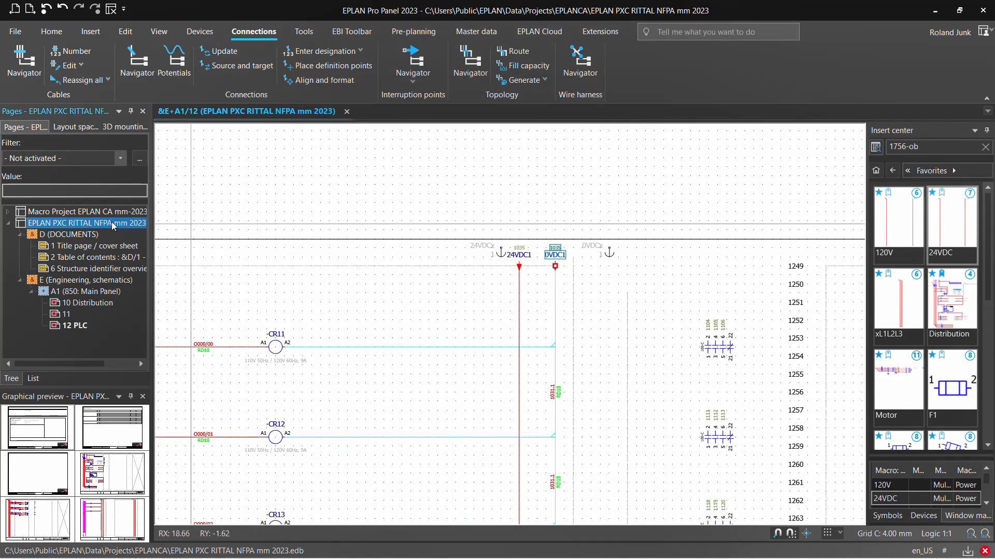
{"action": "left_click", "coordinate": [321, 51]}
{"action": "left_click", "coordinate": [672, 442]}
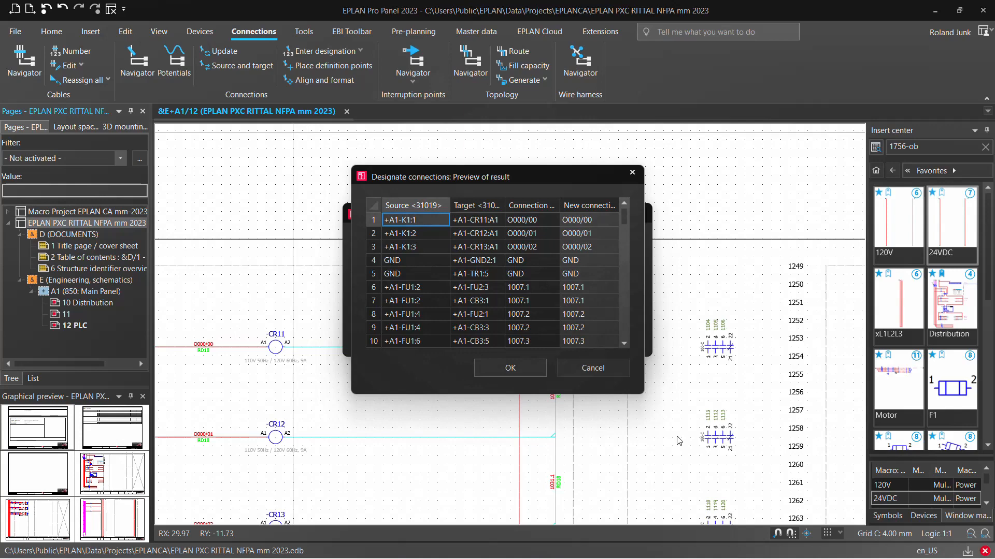
{"action": "left_click", "coordinate": [510, 368]}
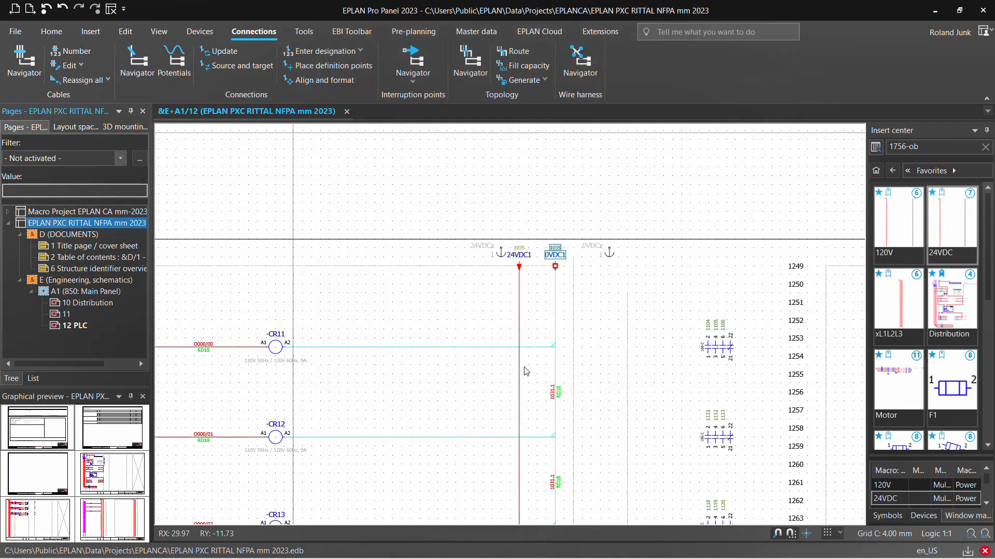
Draw a structure box on page 11 enclosing motors MTR11, MTR12 and MTR13.
{"action": "left_click", "coordinate": [66, 314]}
{"action": "scroll", "coordinate": [518, 187], "scroll_direction": "down", "scroll_amount": 3}
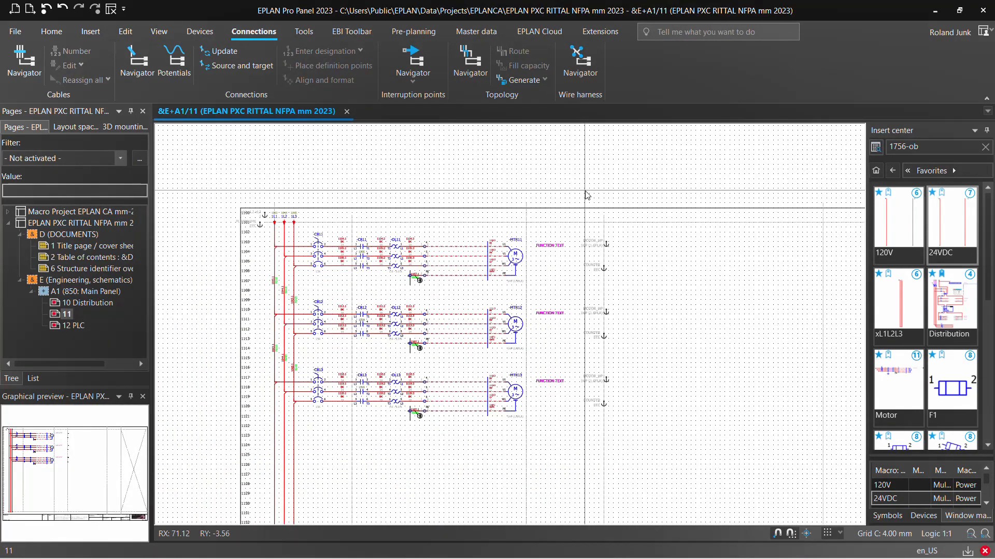
{"action": "left_click", "coordinate": [159, 32]}
{"action": "left_click", "coordinate": [90, 34]}
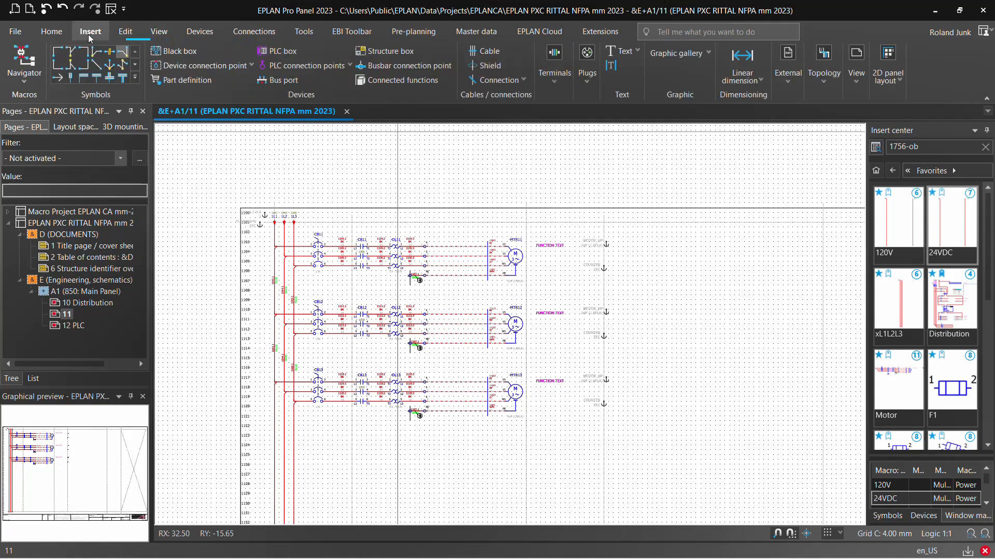
{"action": "left_click", "coordinate": [385, 51]}
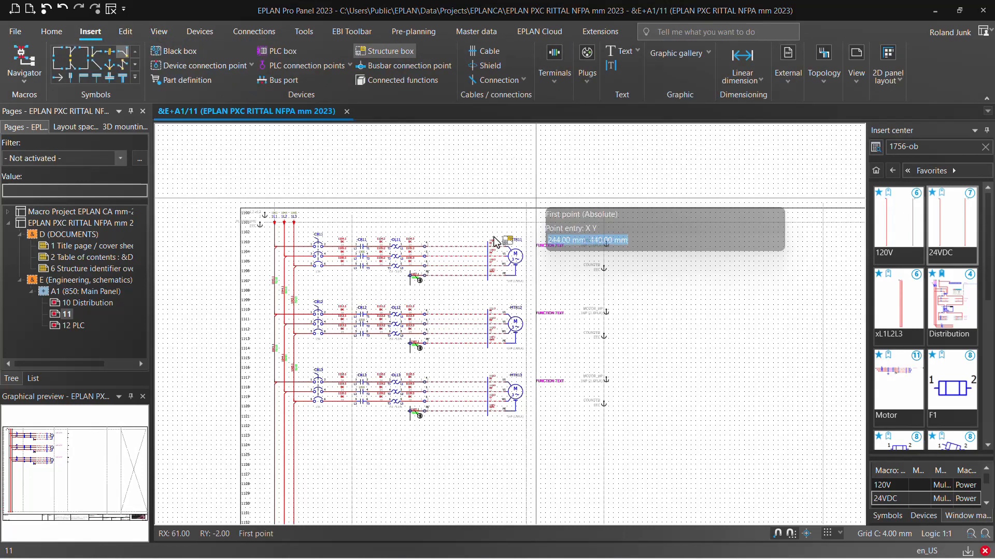
{"action": "left_click", "coordinate": [458, 223]}
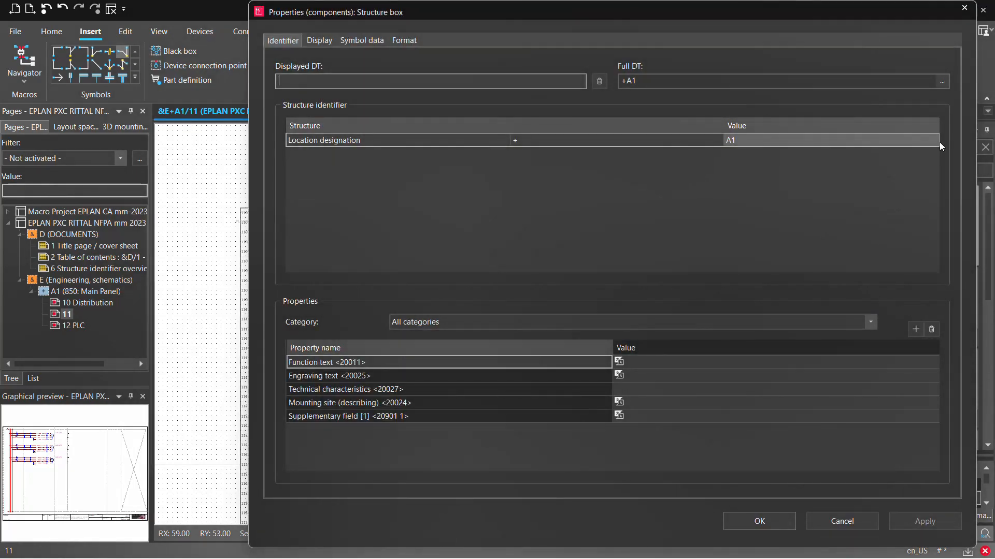
Assign location designation Z1 (Zone 1) to the structure box around the motors and finish inserting it.
{"action": "left_click", "coordinate": [939, 141]}
{"action": "left_click", "coordinate": [933, 141]}
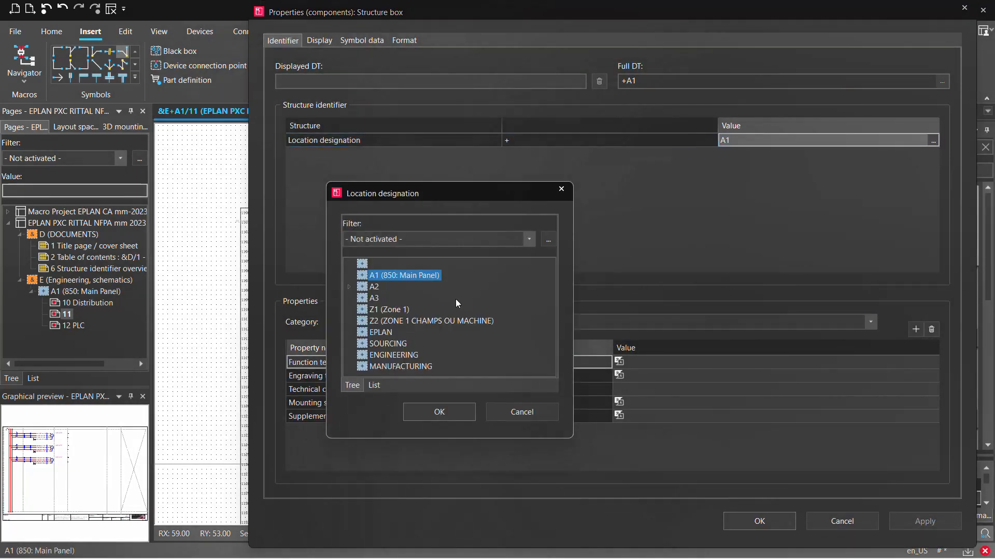
{"action": "left_click", "coordinate": [388, 310]}
{"action": "left_click", "coordinate": [443, 412]}
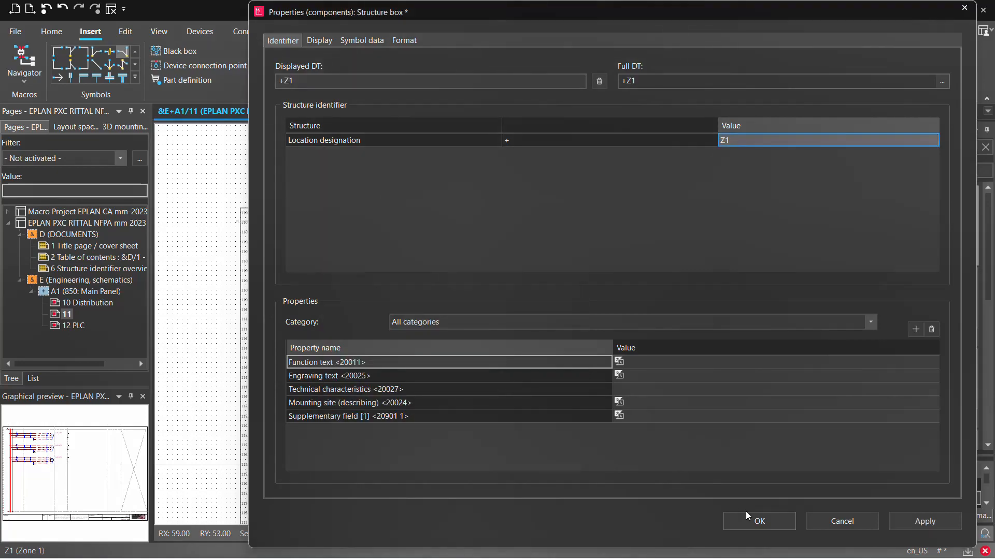
{"action": "left_click", "coordinate": [767, 521]}
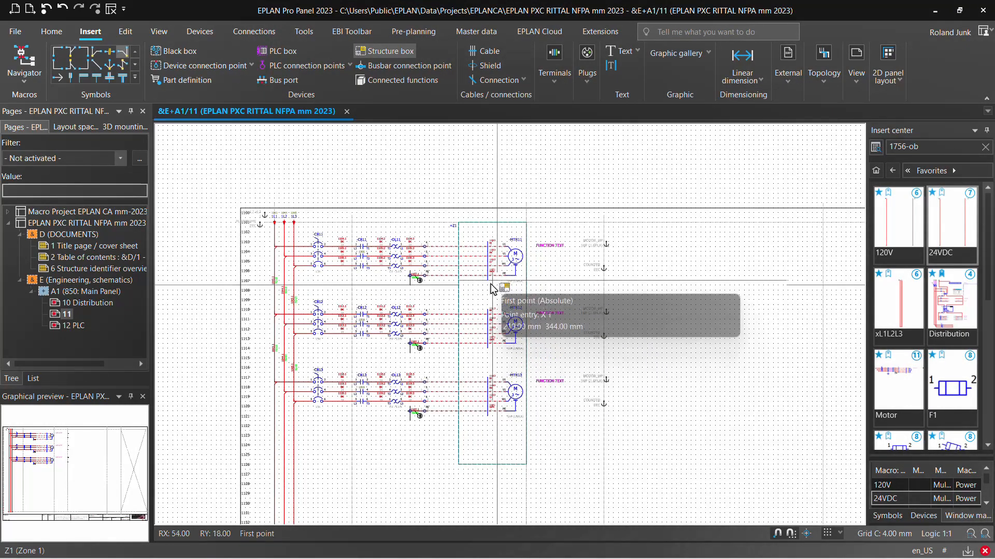
{"action": "key", "text": "Escape"}
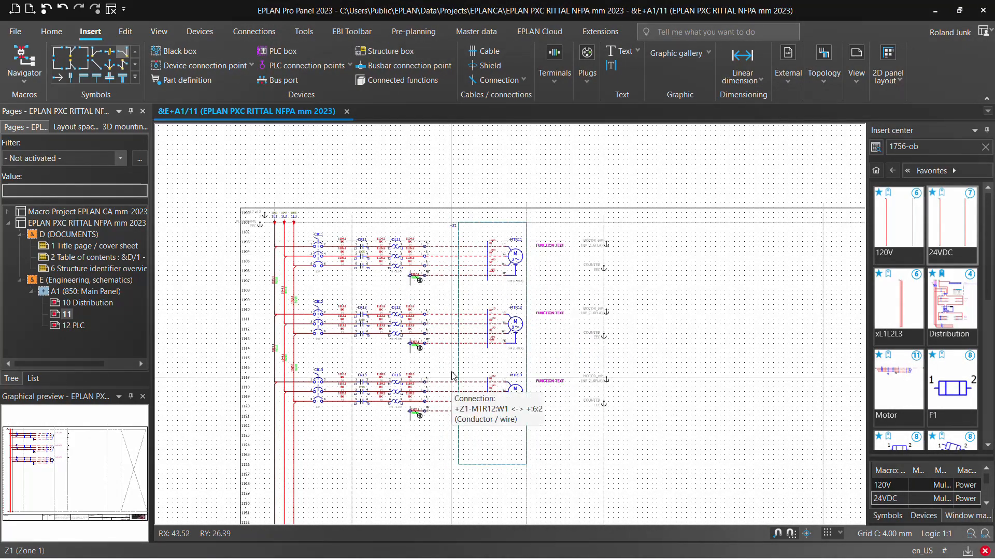
Set the displayed DT of the first terminal on the MTR11 motor circuit to TB1.
{"action": "scroll", "coordinate": [459, 410], "scroll_direction": "up", "scroll_amount": 2}
{"action": "scroll", "coordinate": [459, 410], "scroll_direction": "down", "scroll_amount": 2}
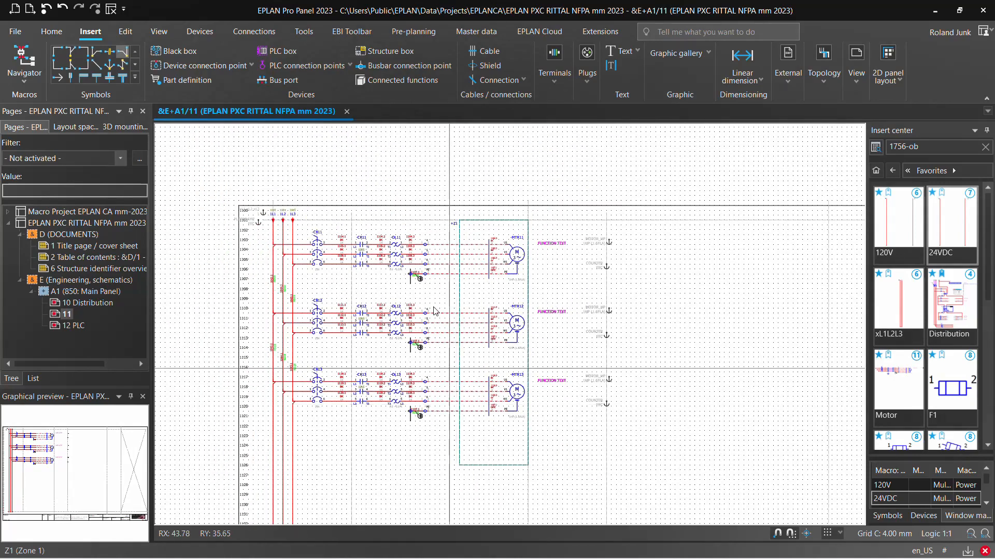
{"action": "double_click", "coordinate": [428, 243]}
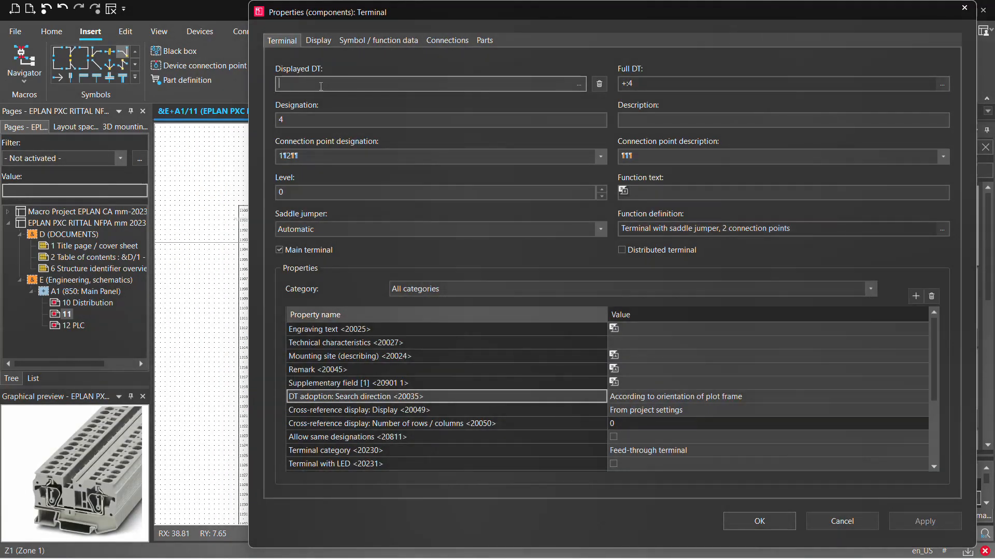
{"action": "type", "text": "-TB1"}
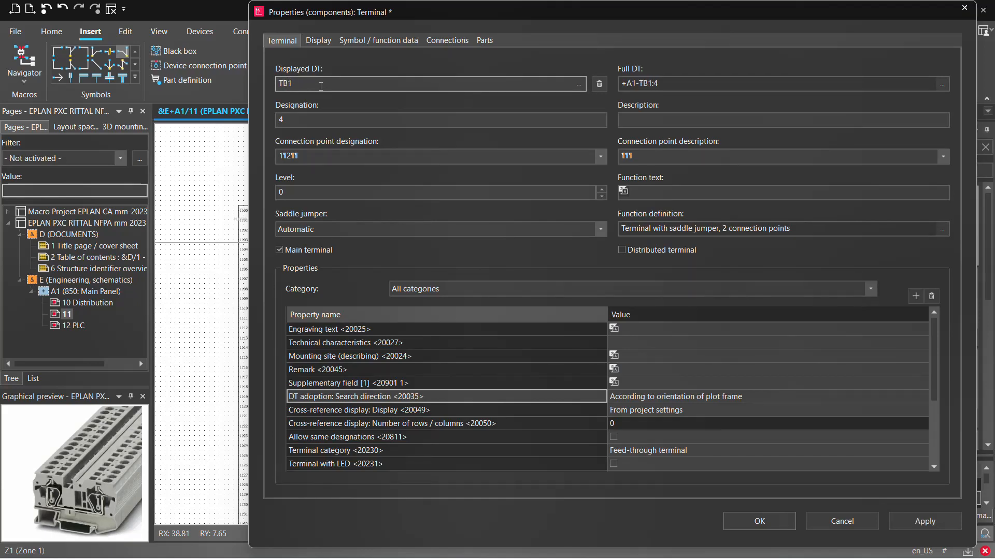
{"action": "key", "text": "Return"}
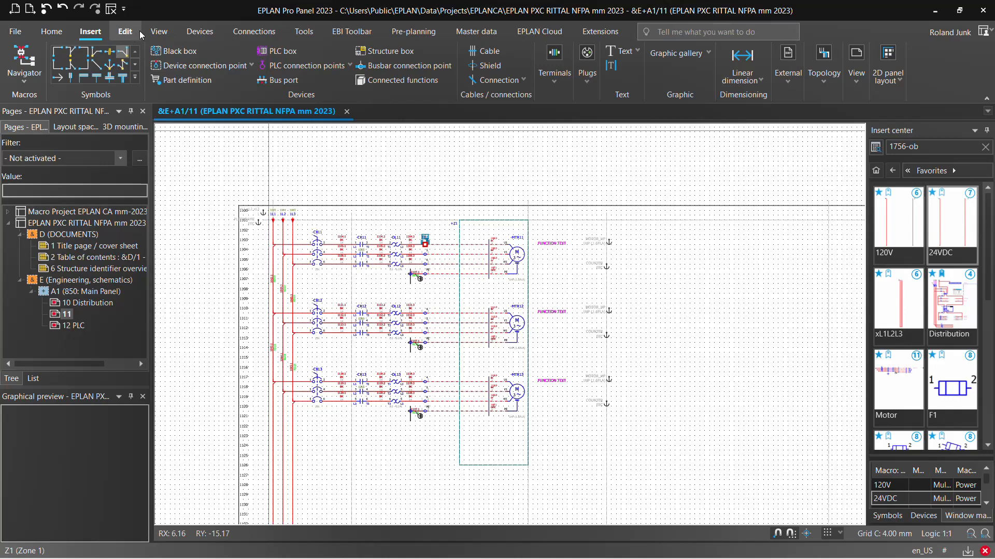
Open terminal strip TB1 of location A1 in the EPLAN PXC RITTAL NFPA mm 2023 project for editing.
{"action": "left_click", "coordinate": [199, 31]}
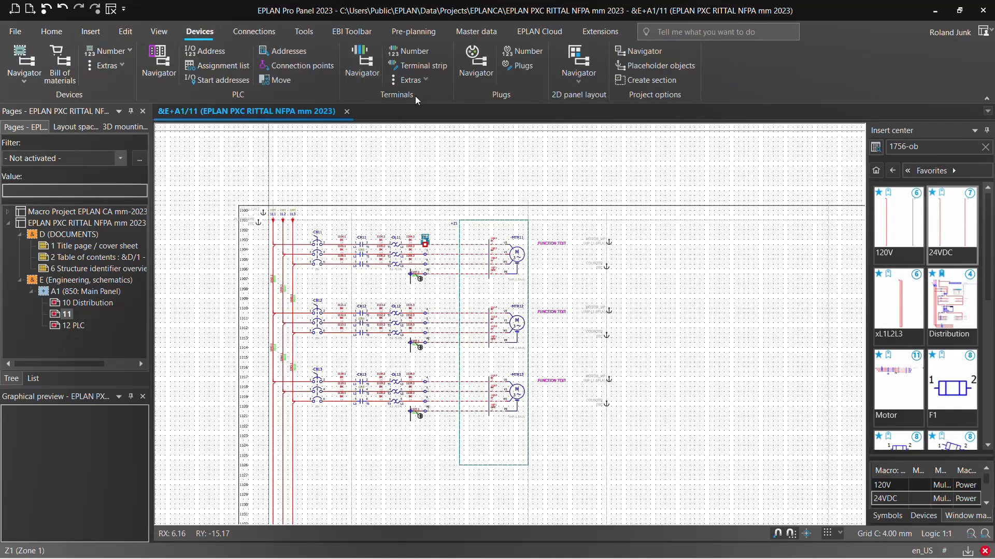
{"action": "left_click", "coordinate": [356, 65]}
{"action": "left_click", "coordinate": [224, 209]}
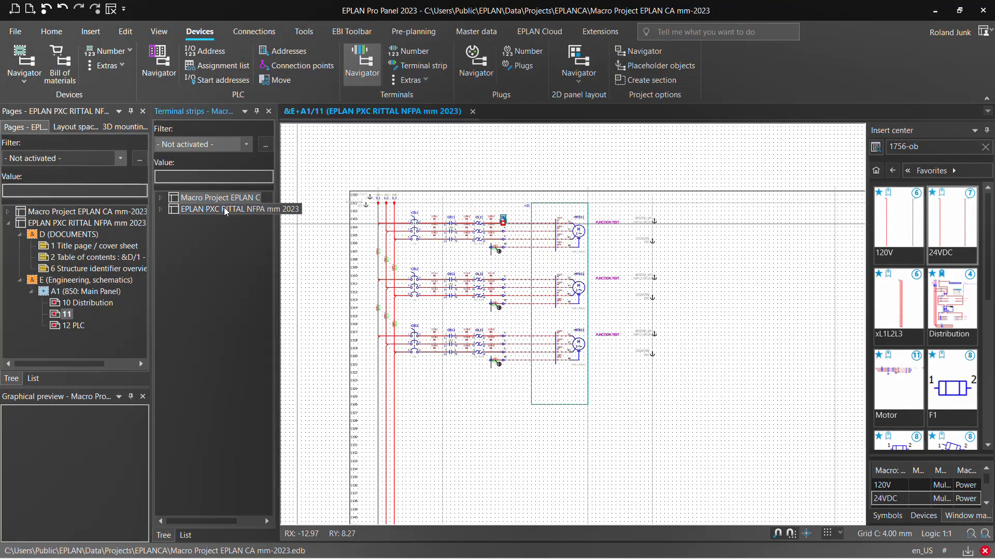
{"action": "double_click", "coordinate": [225, 210]}
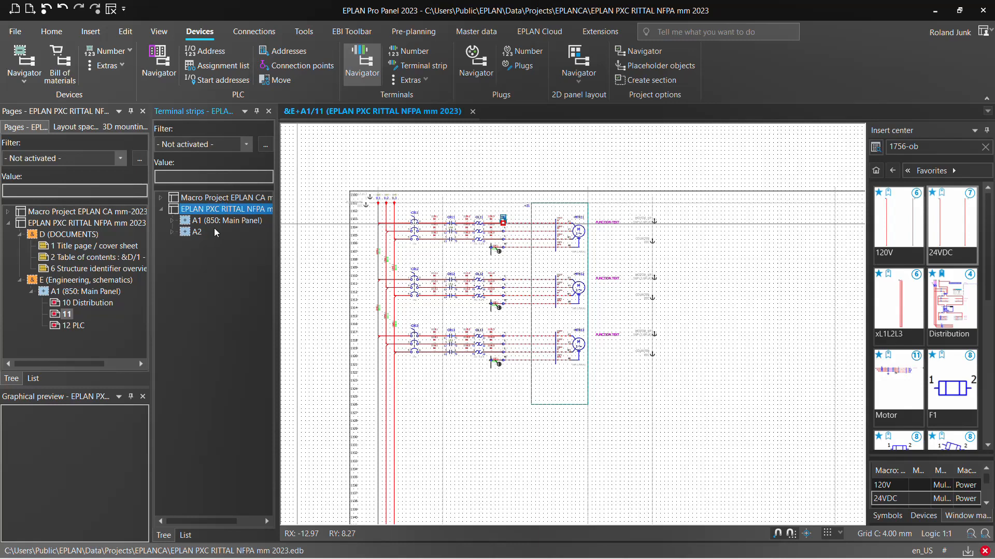
{"action": "double_click", "coordinate": [215, 221]}
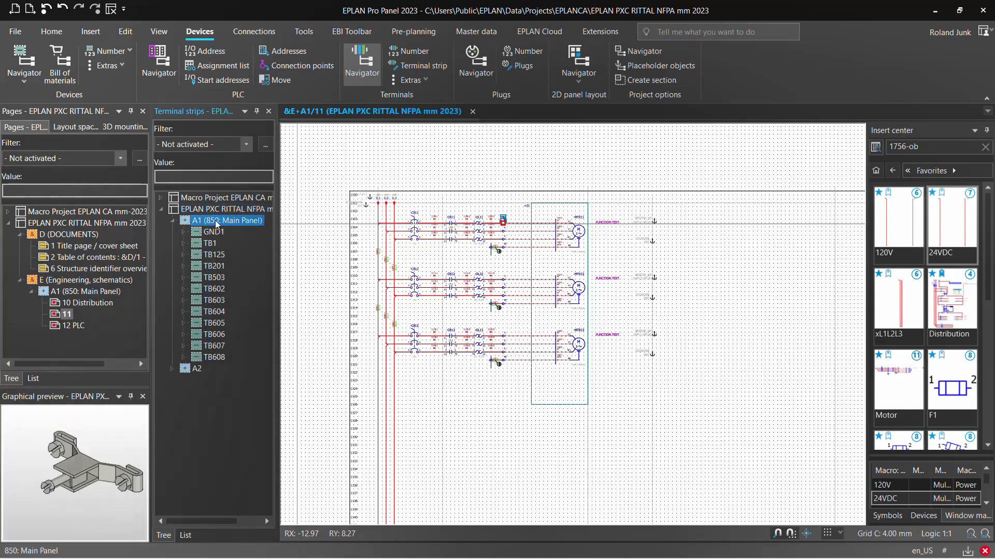
{"action": "left_click", "coordinate": [209, 244]}
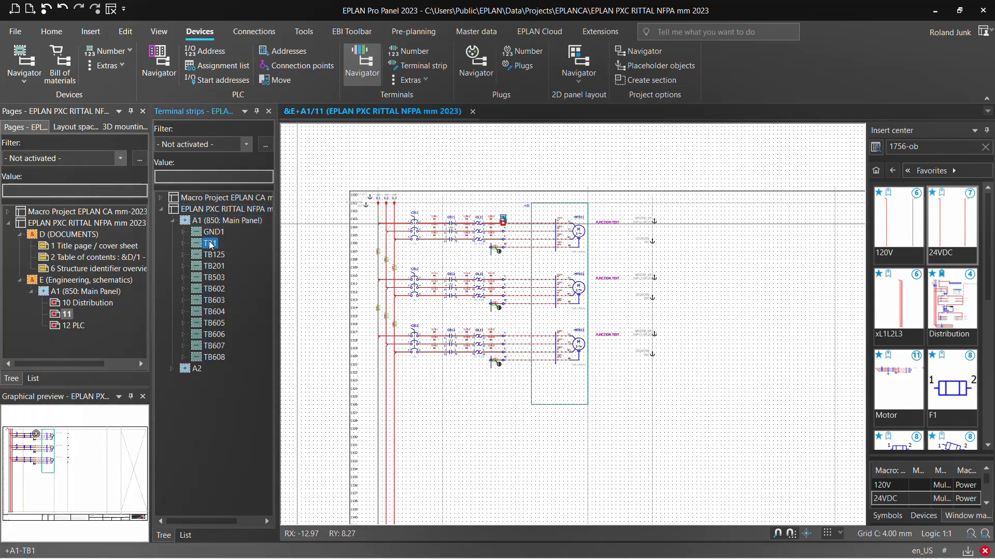
{"action": "left_click", "coordinate": [208, 253]}
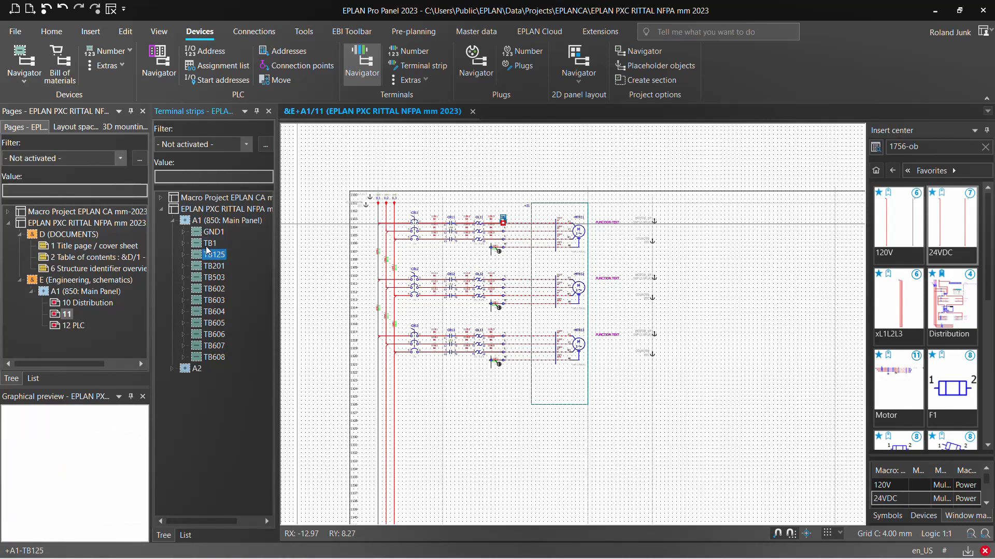
{"action": "left_click", "coordinate": [208, 243]}
{"action": "right_click", "coordinate": [207, 244]}
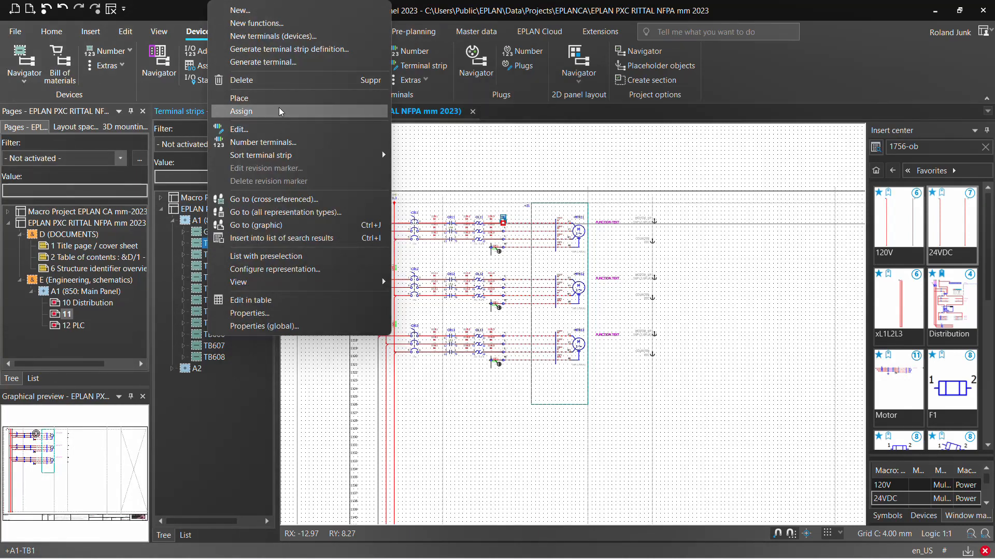
{"action": "left_click", "coordinate": [276, 130]}
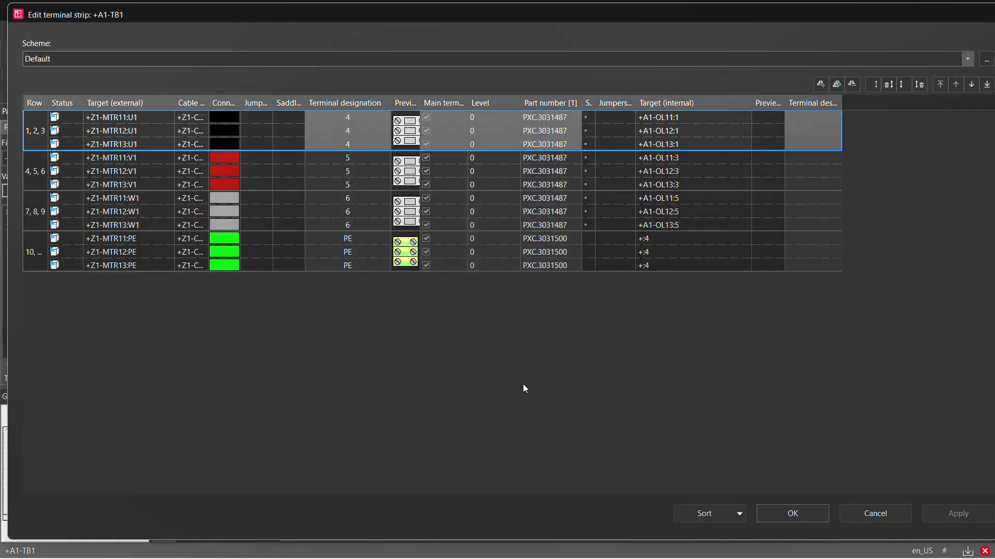
Split the grouped terminals of strip TB1 into individual terminals and sort them by external cables.
{"action": "left_click", "coordinate": [38, 110]}
{"action": "left_click", "coordinate": [889, 85]}
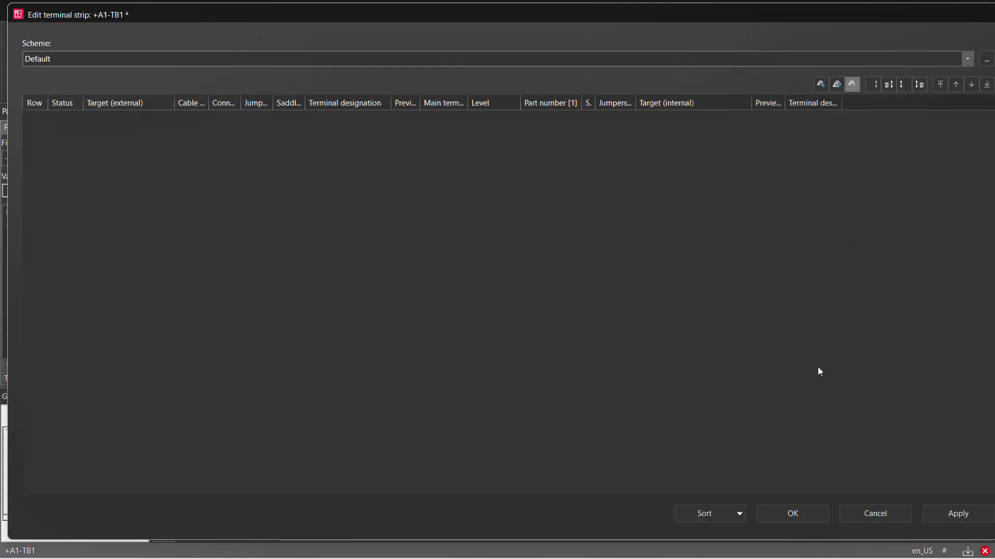
{"action": "left_click", "coordinate": [737, 513]}
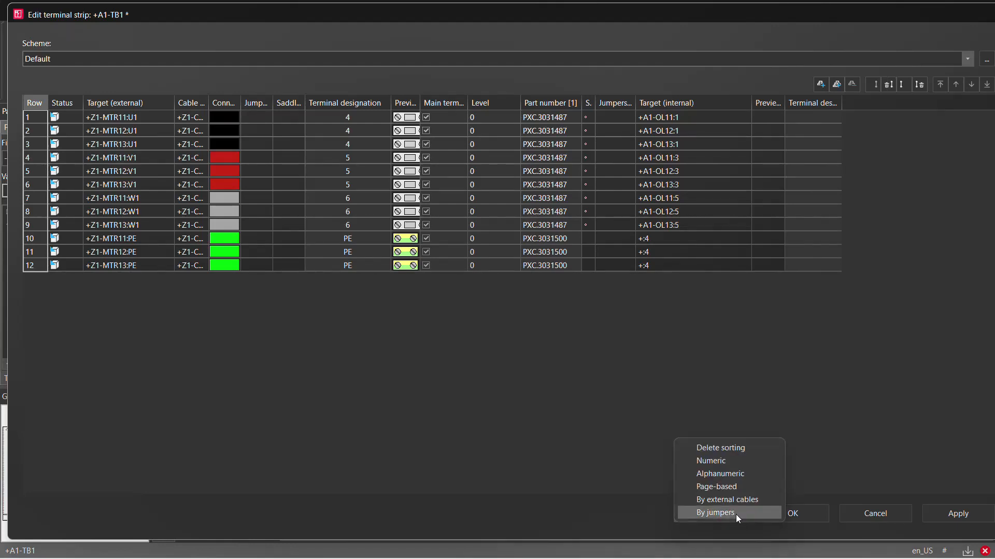
{"action": "left_click", "coordinate": [742, 493]}
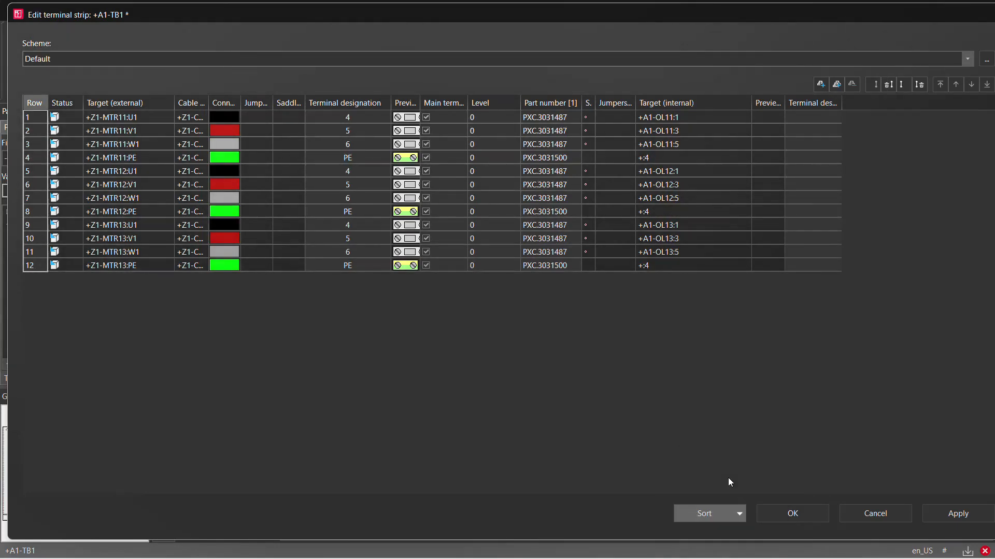
Number all TB1 terminals with the Numeric scheme, start value 1 and increment 1, and accept the edited strip.
{"action": "left_click", "coordinate": [357, 104]}
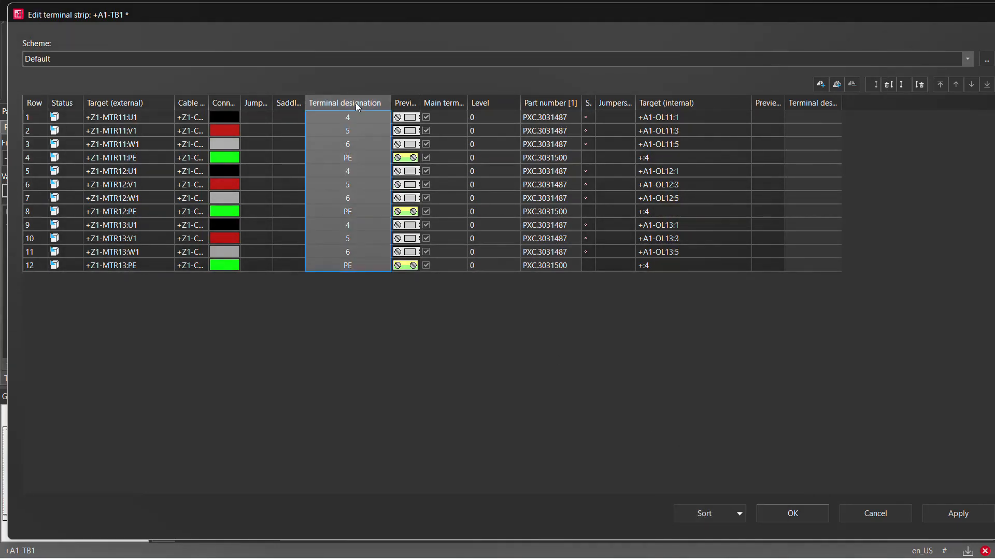
{"action": "right_click", "coordinate": [357, 103]}
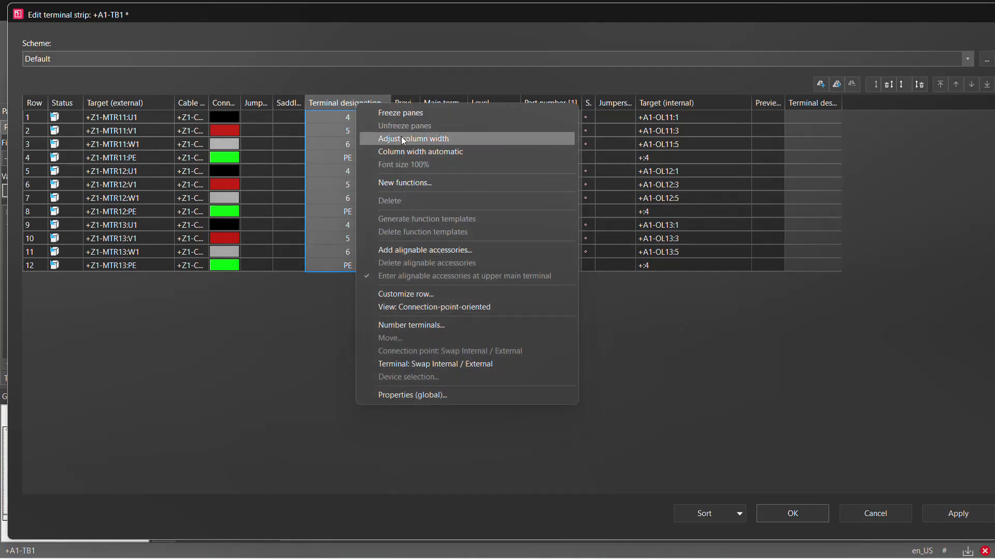
{"action": "left_click", "coordinate": [440, 326]}
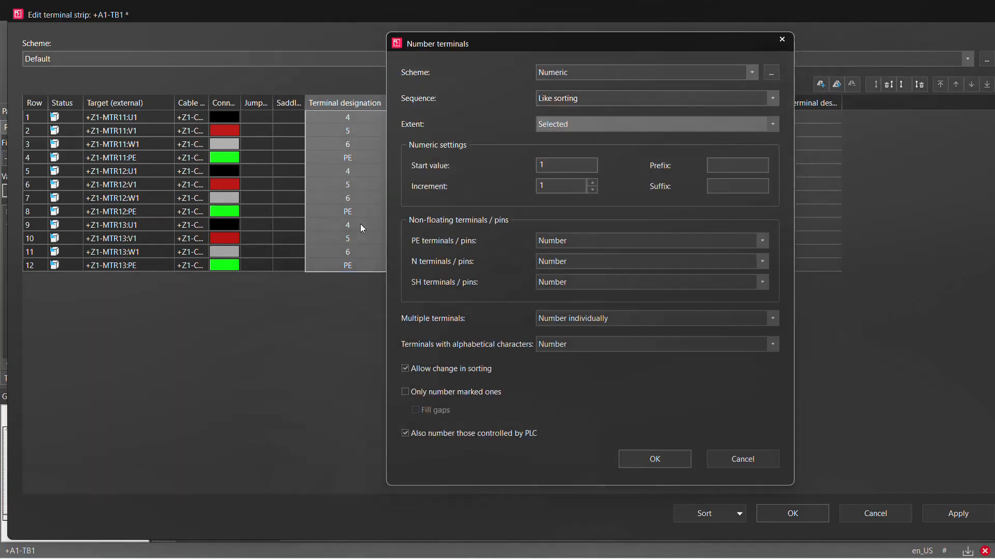
{"action": "left_click", "coordinate": [680, 462]}
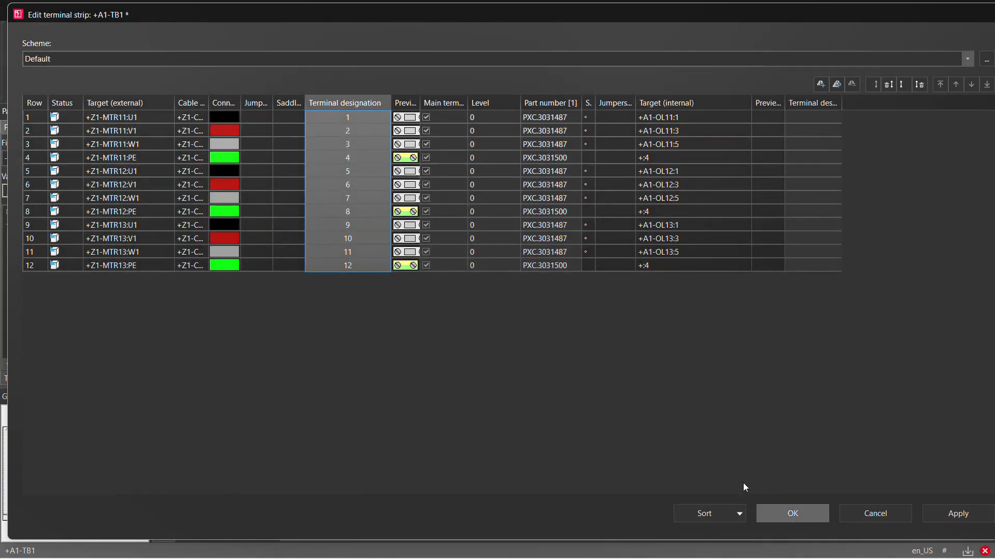
{"action": "left_click", "coordinate": [558, 122]}
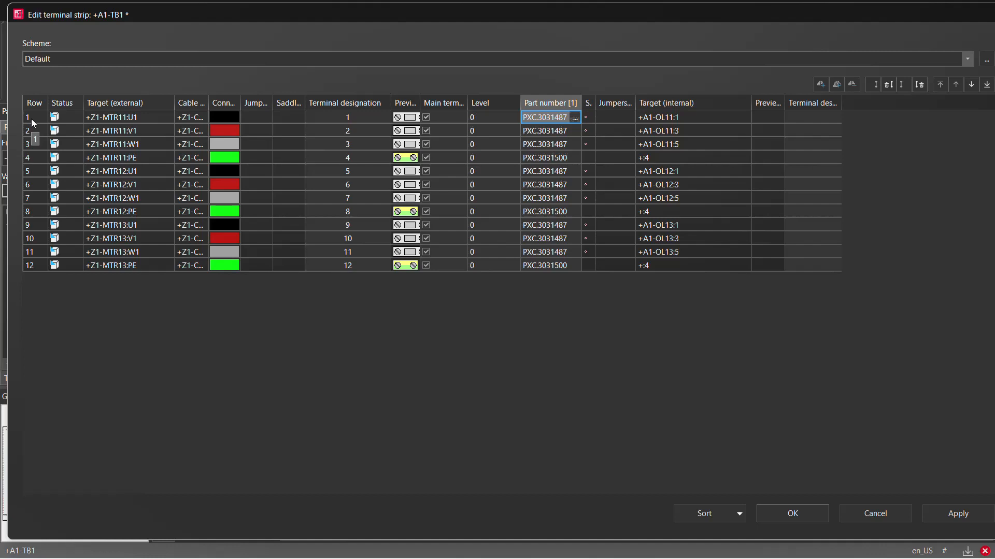
{"action": "left_click", "coordinate": [796, 510]}
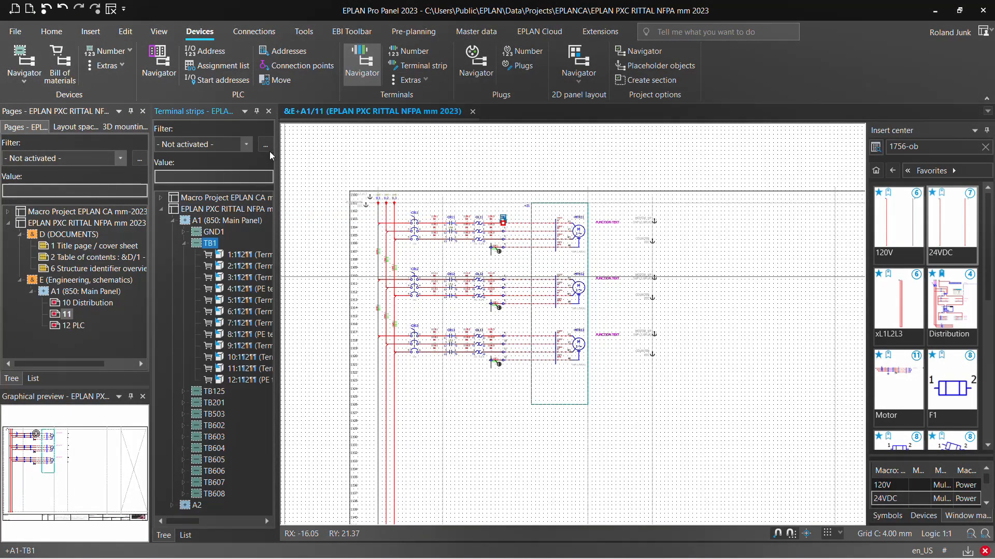
Open page 10 Distribution, and export the NFPA project's Custom marking texts through the Phoenix Contact interface as a new project.
{"action": "left_click", "coordinate": [269, 111]}
{"action": "left_click", "coordinate": [73, 303]}
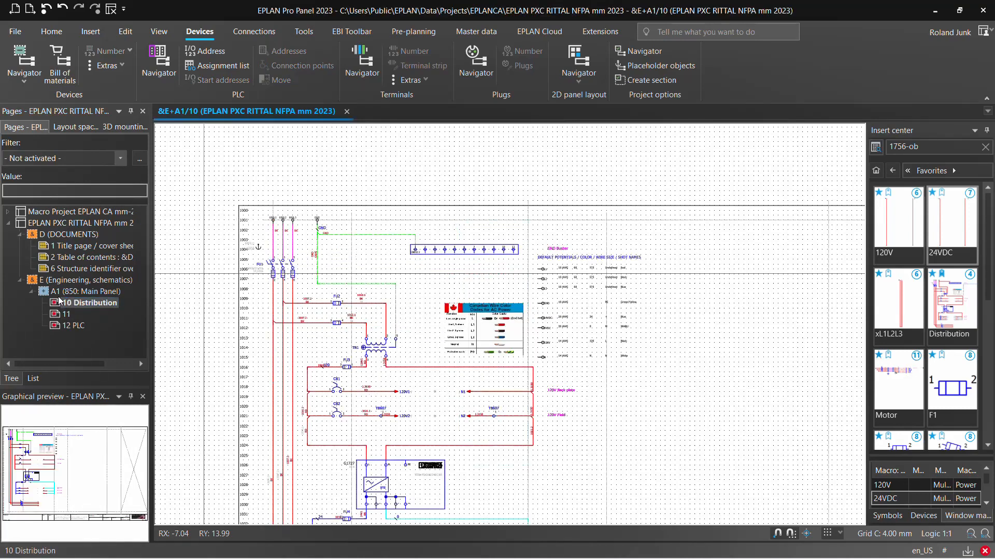
{"action": "left_click", "coordinate": [76, 226]}
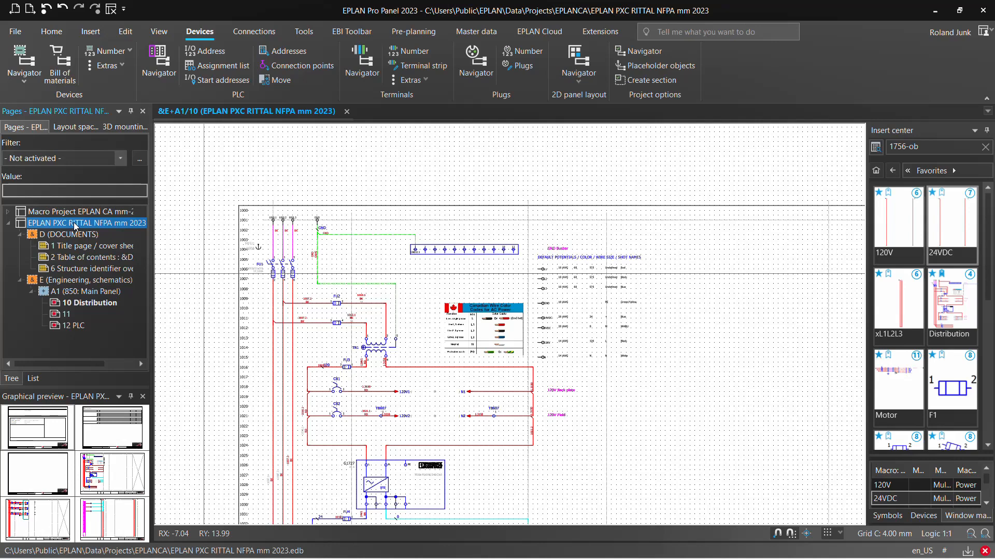
{"action": "left_click", "coordinate": [303, 32]}
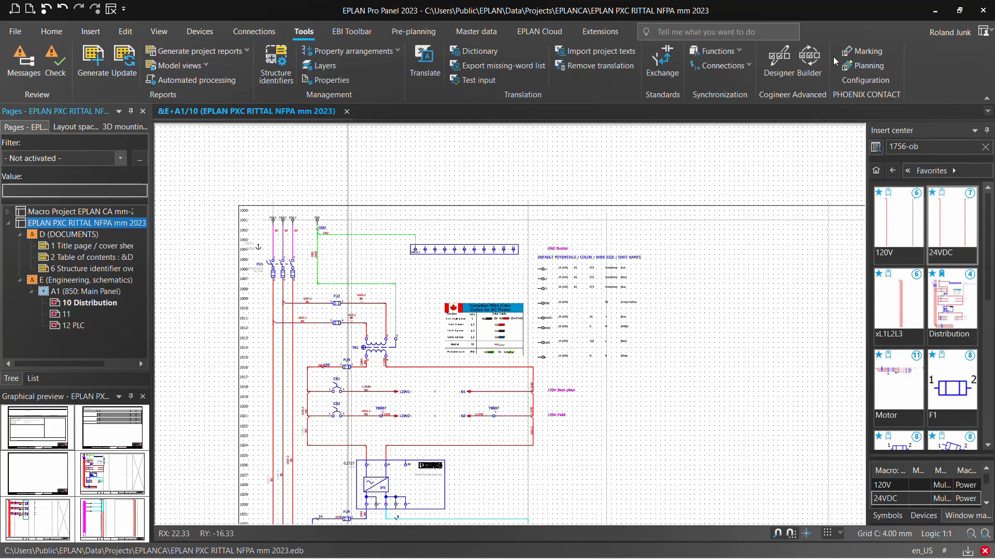
{"action": "left_click", "coordinate": [856, 51]}
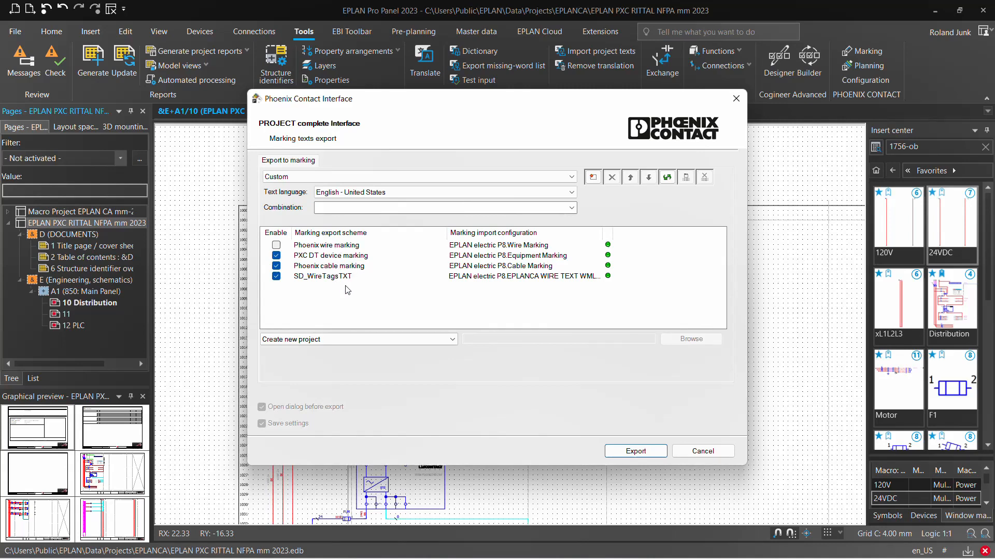
{"action": "left_click", "coordinate": [645, 453]}
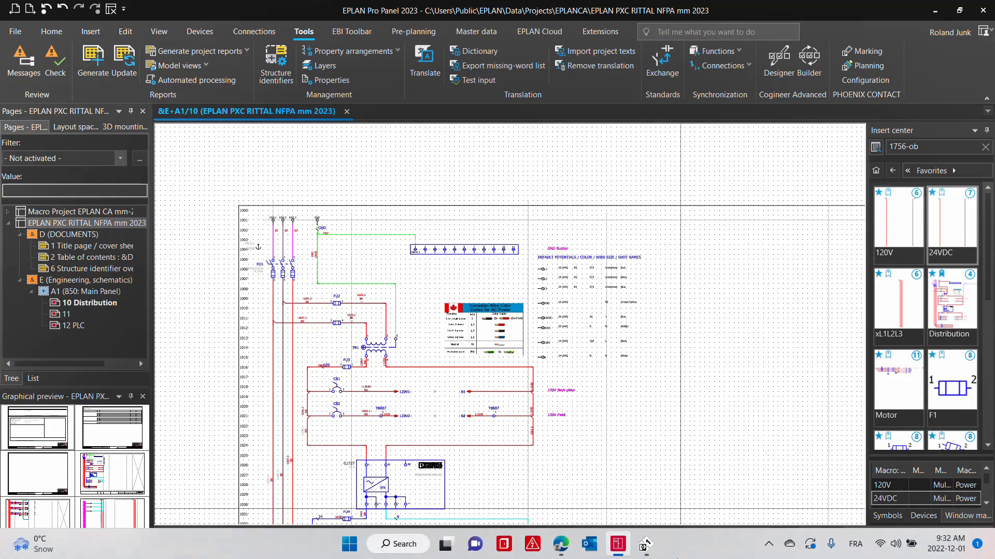
Switch to PROJECT complete and examine the imported EML device labels, UCT-WMCO cable labels and WML 6 wire labels.
{"action": "left_click", "coordinate": [648, 549]}
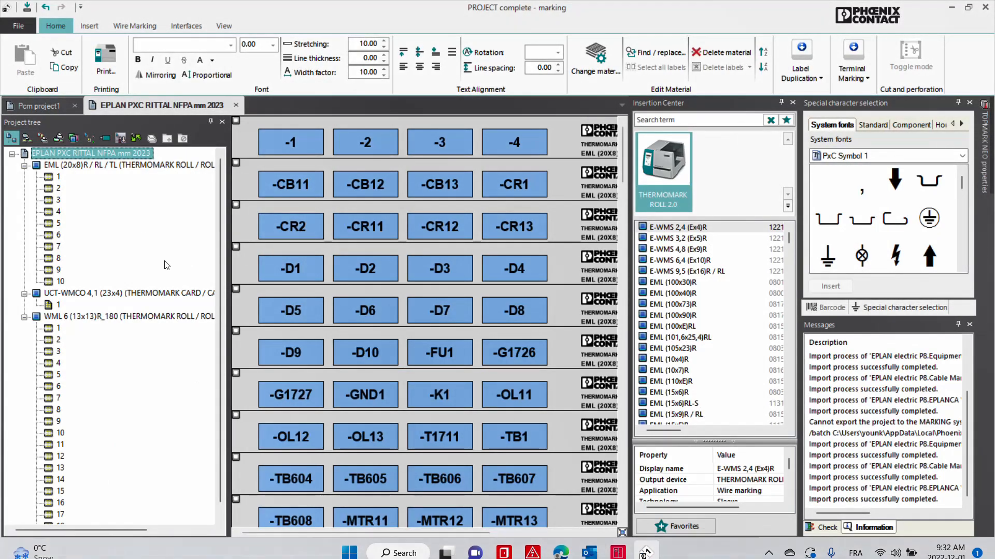
{"action": "left_click", "coordinate": [128, 165]}
{"action": "scroll", "coordinate": [484, 316], "scroll_direction": "down", "scroll_amount": 1}
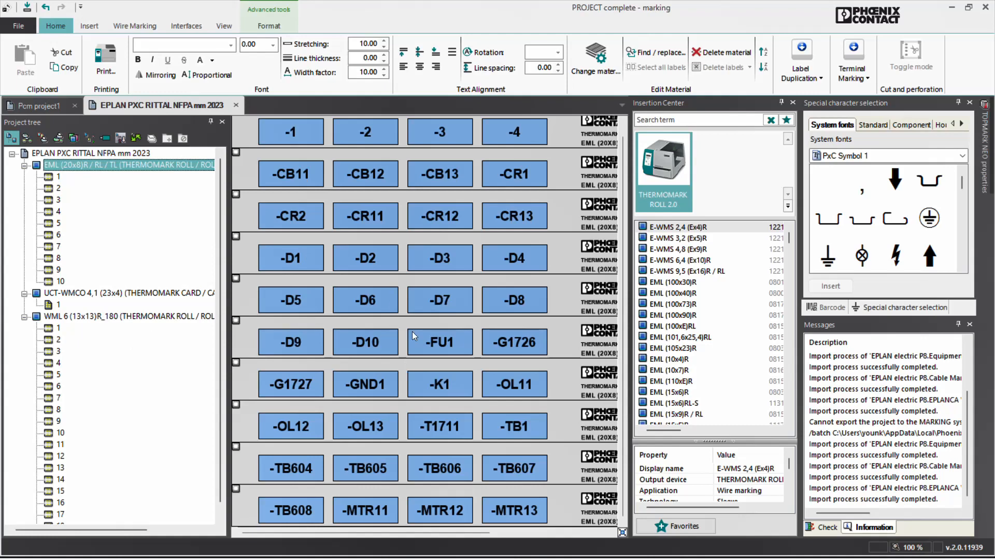
{"action": "left_click", "coordinate": [123, 294]}
{"action": "left_click", "coordinate": [124, 316]}
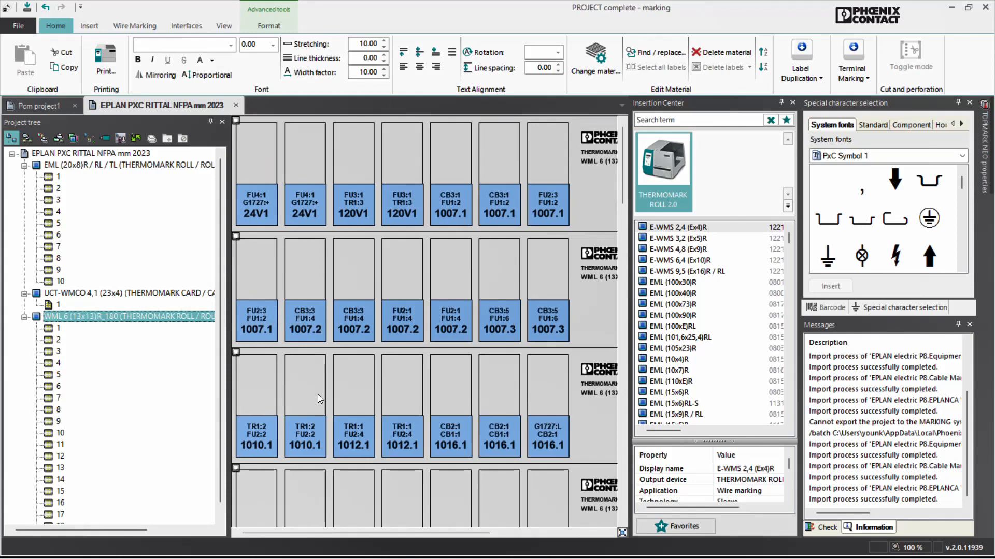
{"action": "scroll", "coordinate": [483, 389], "scroll_direction": "down", "scroll_amount": 4}
{"action": "scroll", "coordinate": [482, 388], "scroll_direction": "down", "scroll_amount": 6}
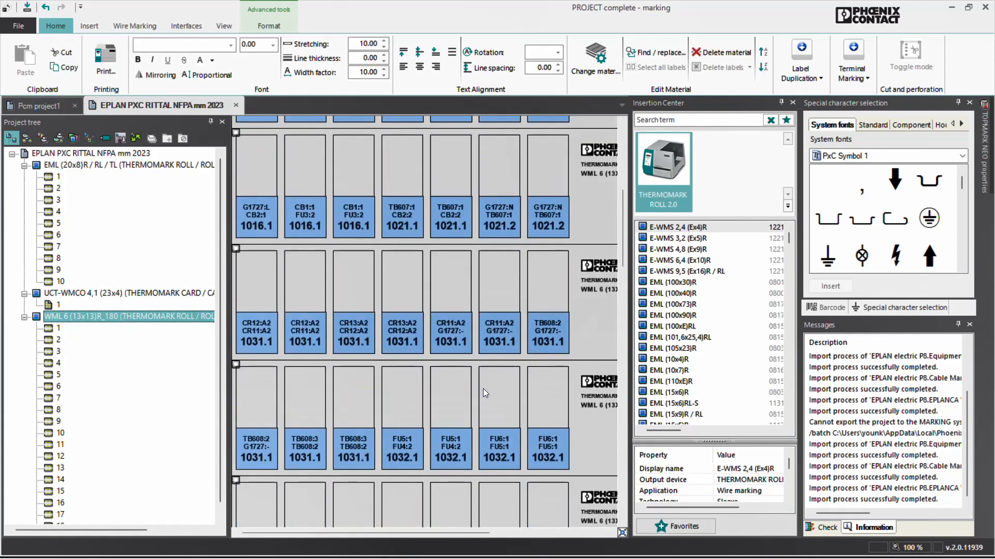
{"action": "scroll", "coordinate": [483, 388], "scroll_direction": "down", "scroll_amount": 6}
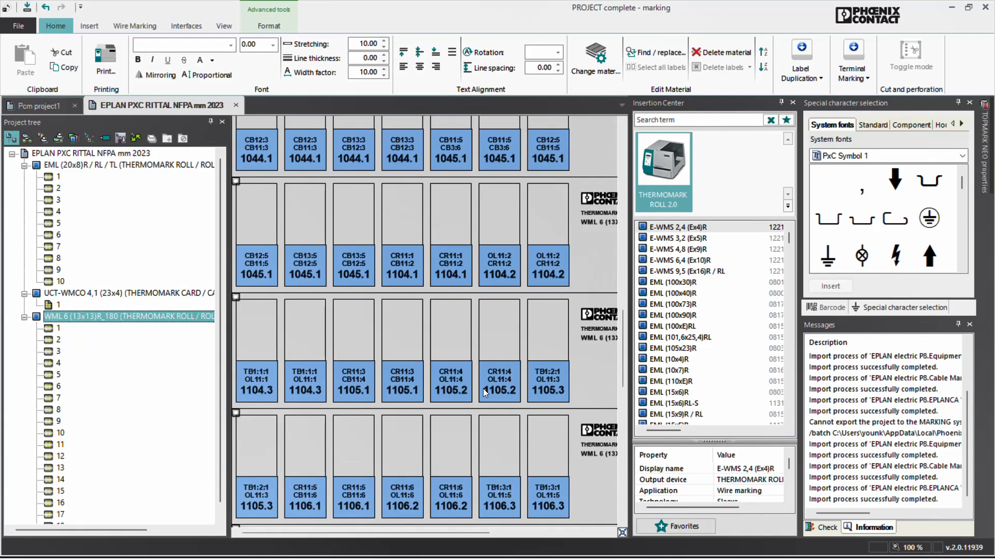
Review the CA Wire Marking (WMAC) WML6 13x13R data exchange settings, try to edit them, and return to the marking project.
{"action": "left_click", "coordinate": [21, 28]}
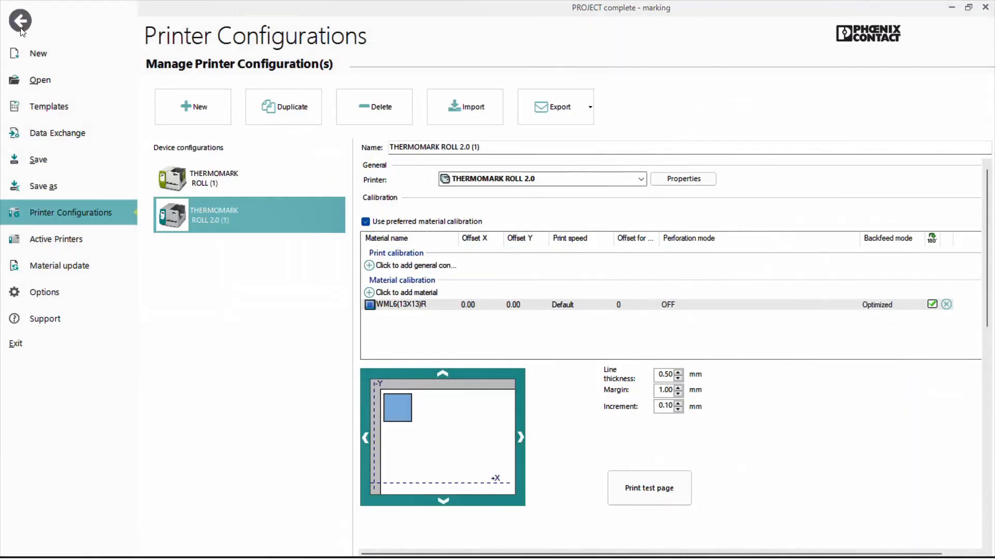
{"action": "left_click", "coordinate": [71, 134]}
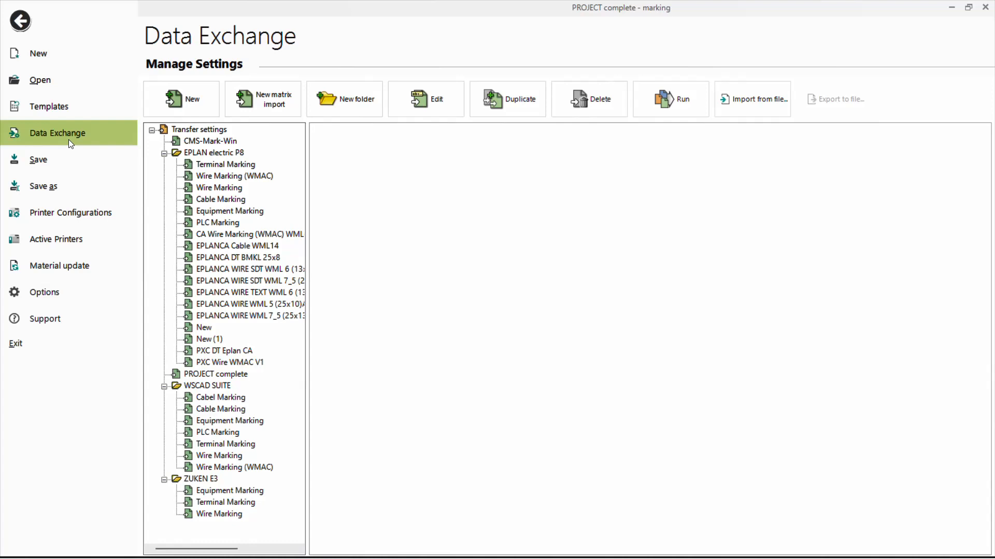
{"action": "left_click", "coordinate": [232, 234]}
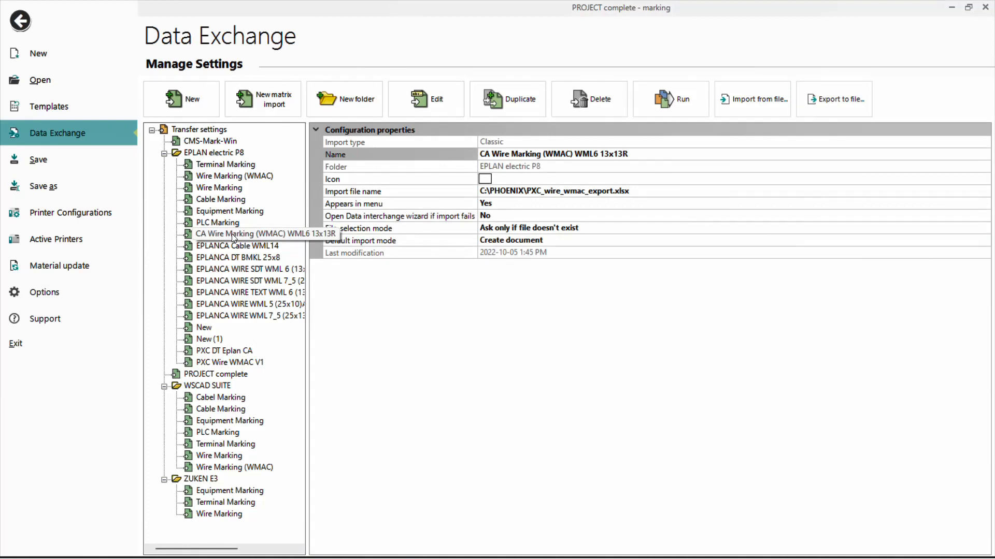
{"action": "left_click", "coordinate": [437, 98]}
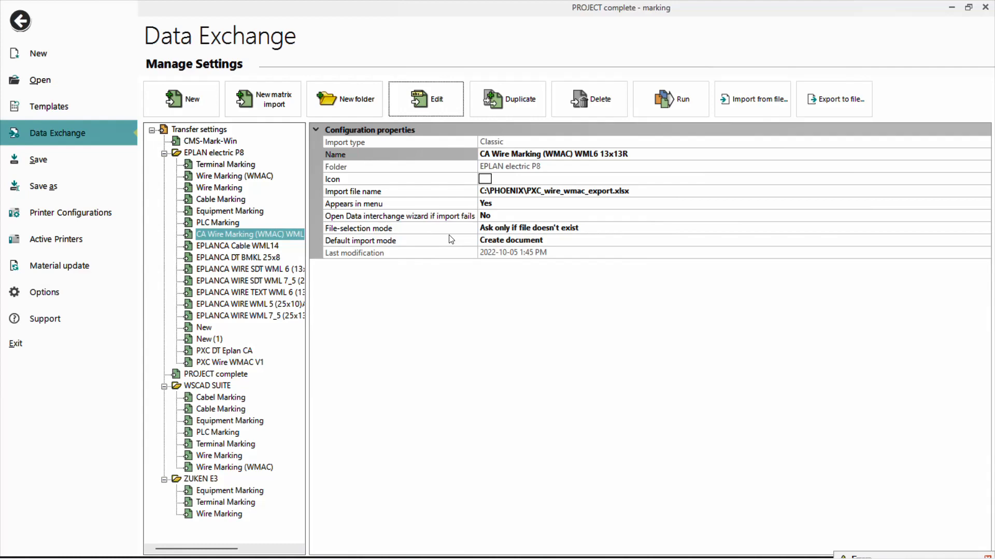
{"action": "left_click", "coordinate": [19, 23]}
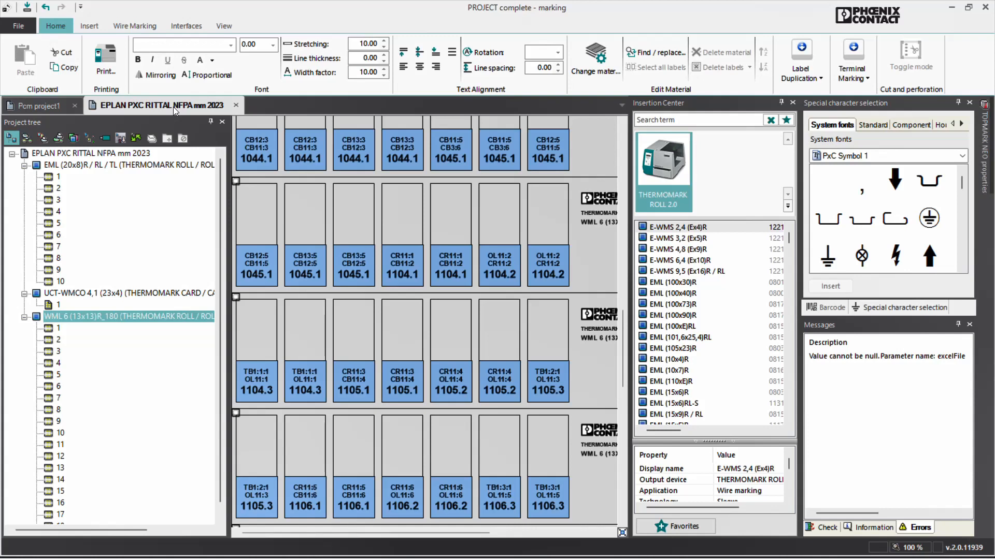
Inspect the wire 1044.1 label for CB12:3 and CB11:3, and switch back to EPLAN Pro Panel.
{"action": "left_click", "coordinate": [249, 150]}
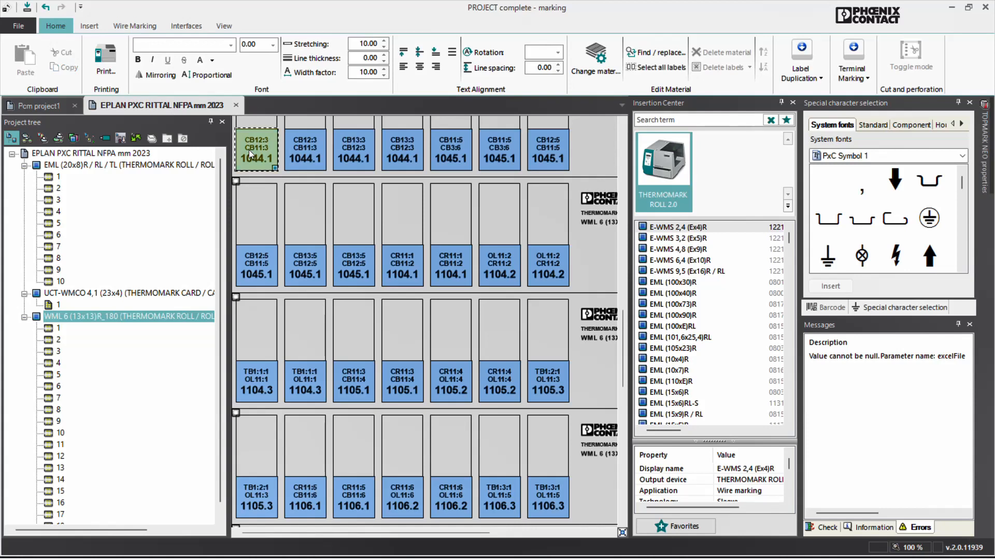
{"action": "scroll", "coordinate": [248, 150], "scroll_direction": "up", "scroll_amount": 1}
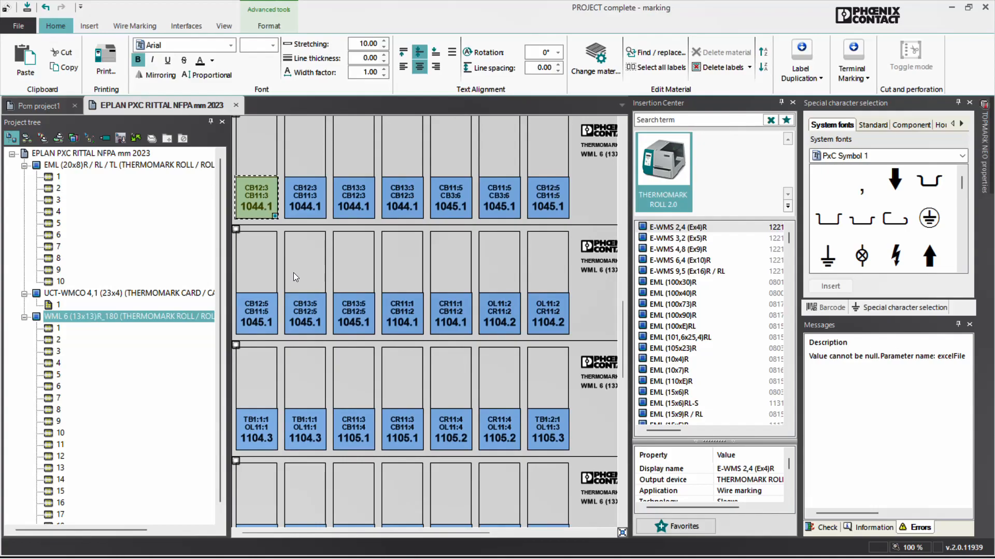
{"action": "key", "text": "alt+Tab"}
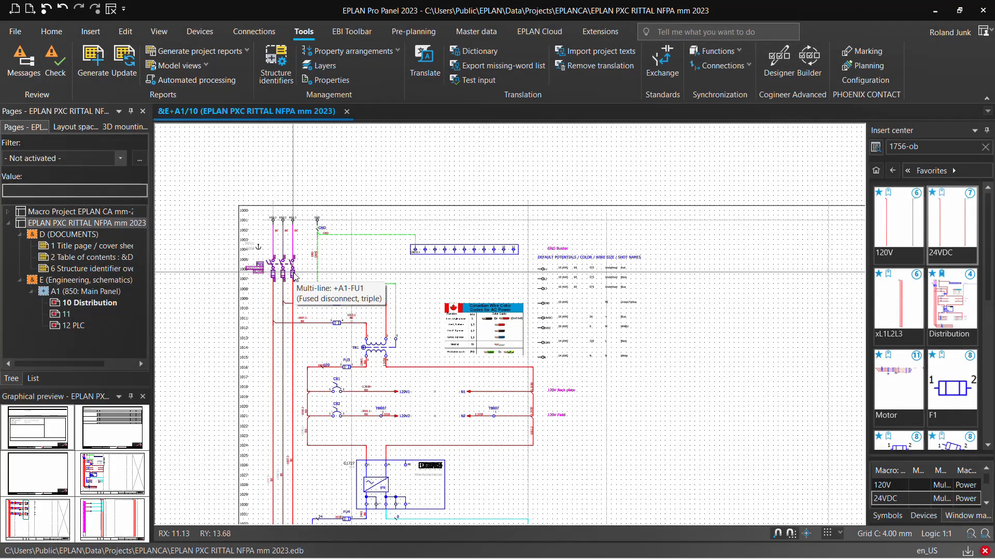
Generate the project reports for EPLAN PXC RITTAL NFPA mm 2023.
{"action": "left_click", "coordinate": [73, 225]}
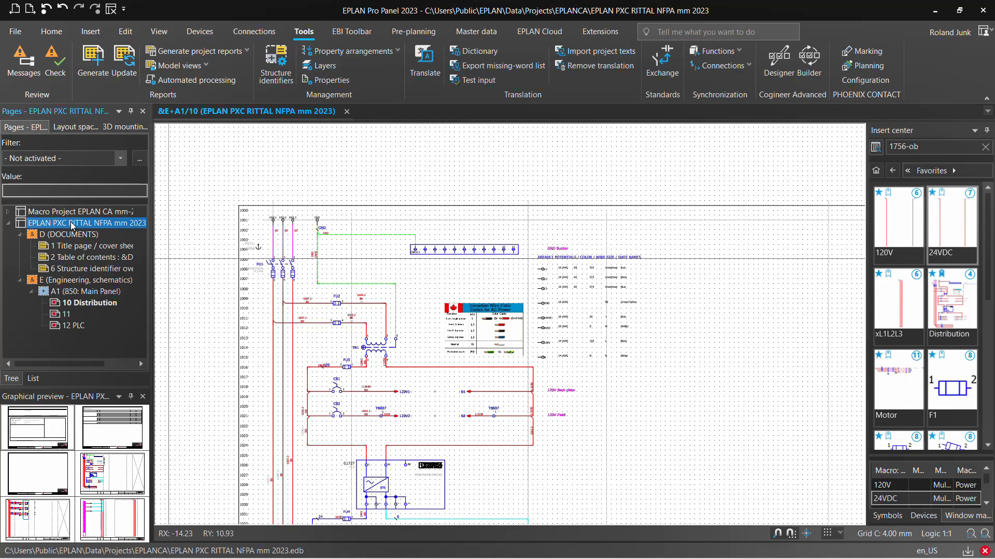
{"action": "left_click", "coordinate": [195, 51]}
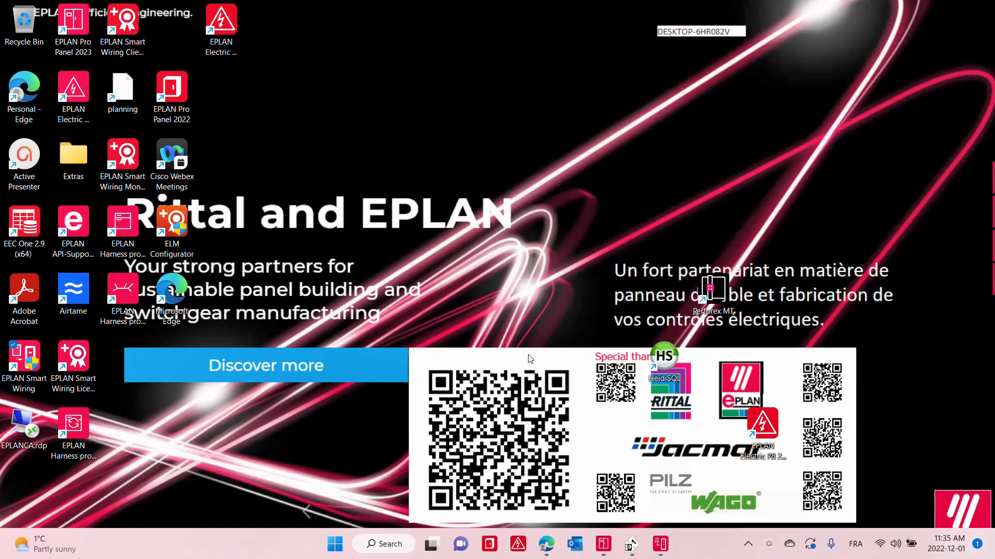
Switch to EPLAN Smart Wiring in the browser and log in with the user name Electricians.
{"action": "left_click", "coordinate": [550, 553]}
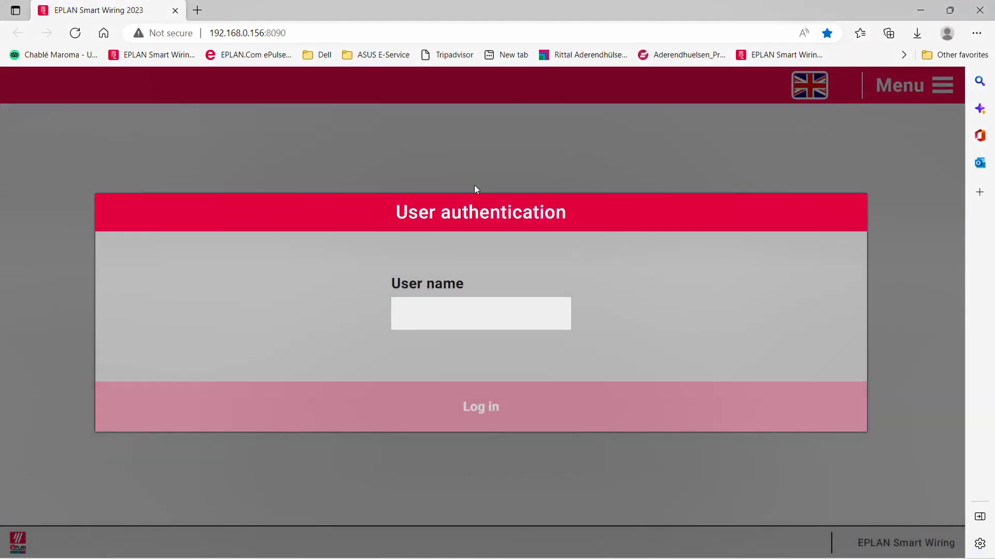
{"action": "left_click", "coordinate": [487, 318]}
{"action": "type", "text": "Ele"}
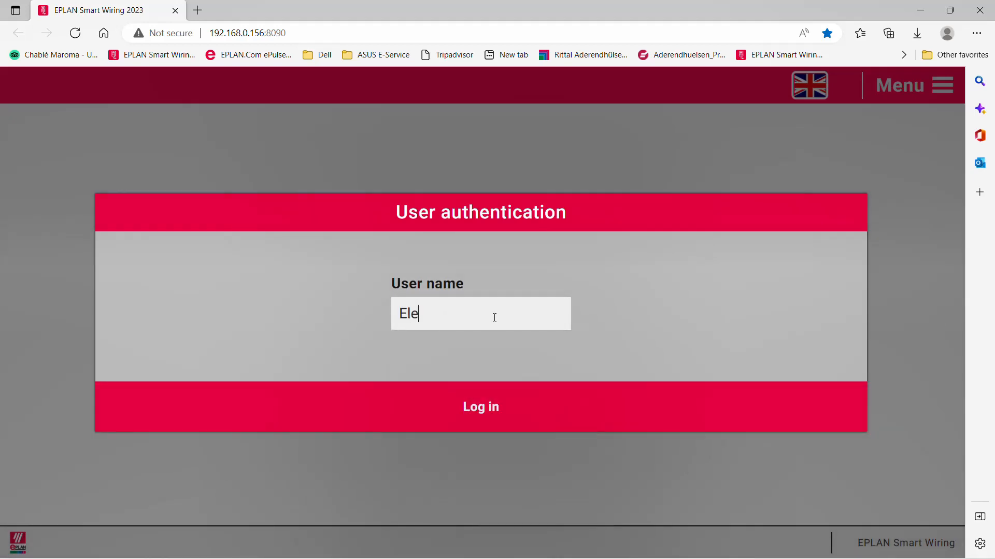
{"action": "type", "text": "ctricians"}
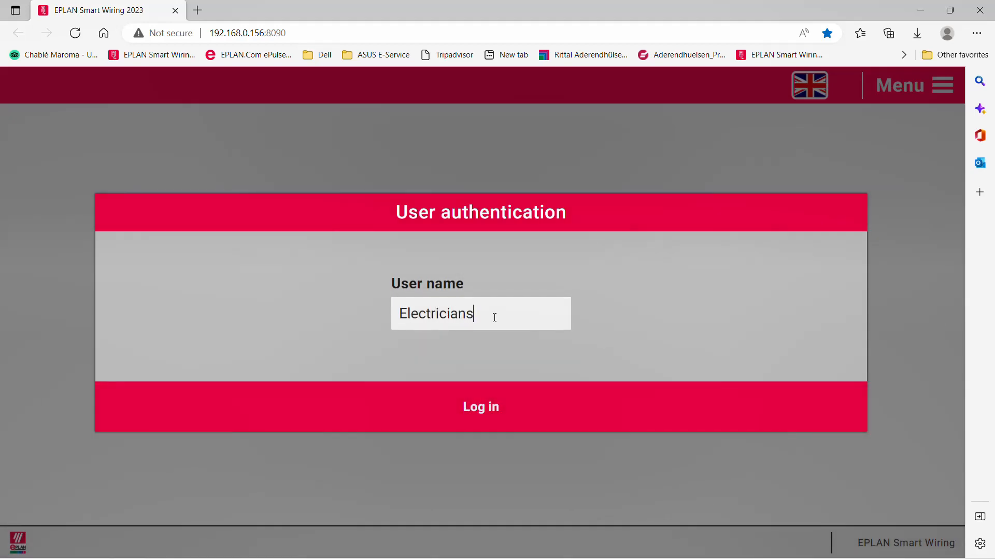
{"action": "key", "text": "Return"}
Continue the Smart Wiring project GTD EPLAN RITTAL WAGO PILZ 2022 v2.1 by opening instance 17.
{"action": "left_click", "coordinate": [914, 85]}
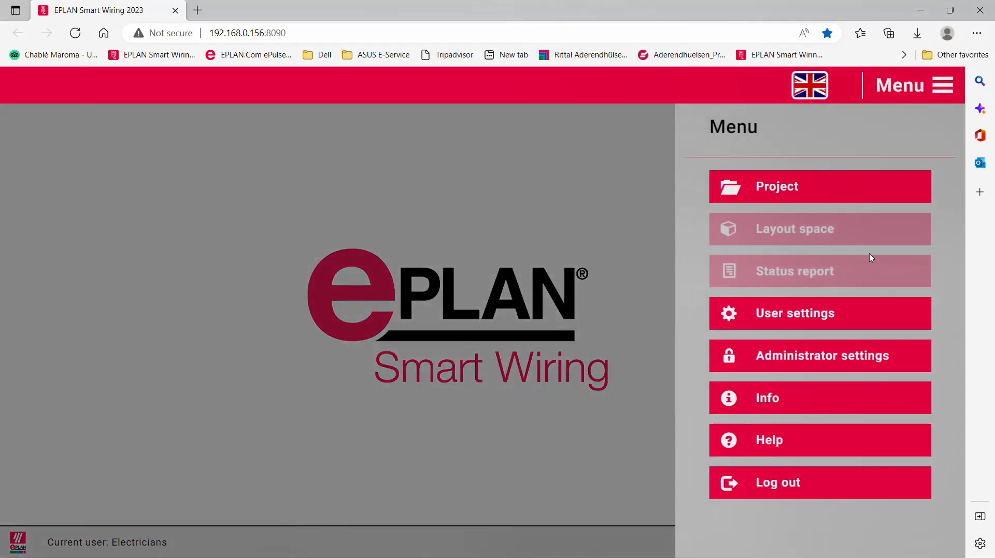
{"action": "left_click", "coordinate": [768, 187]}
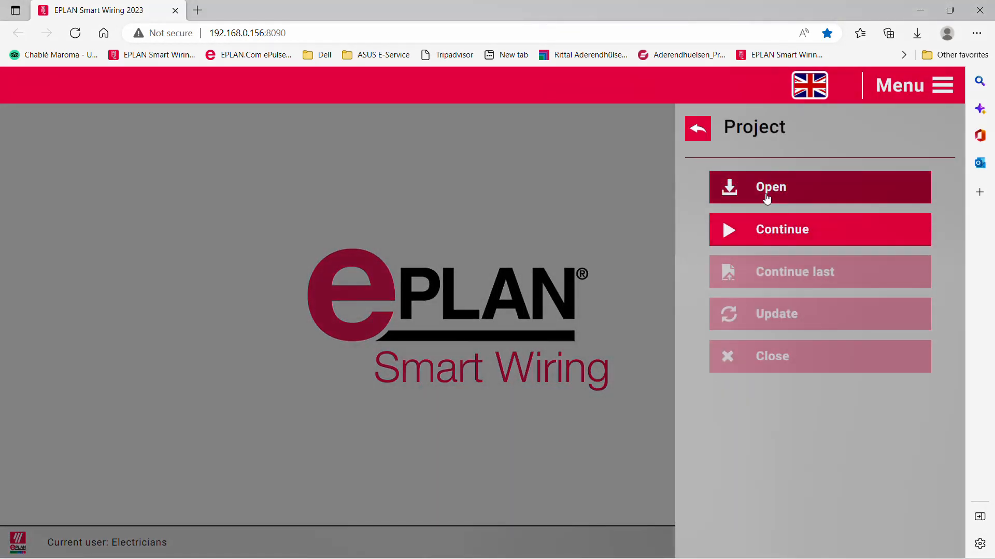
{"action": "left_click", "coordinate": [763, 239]}
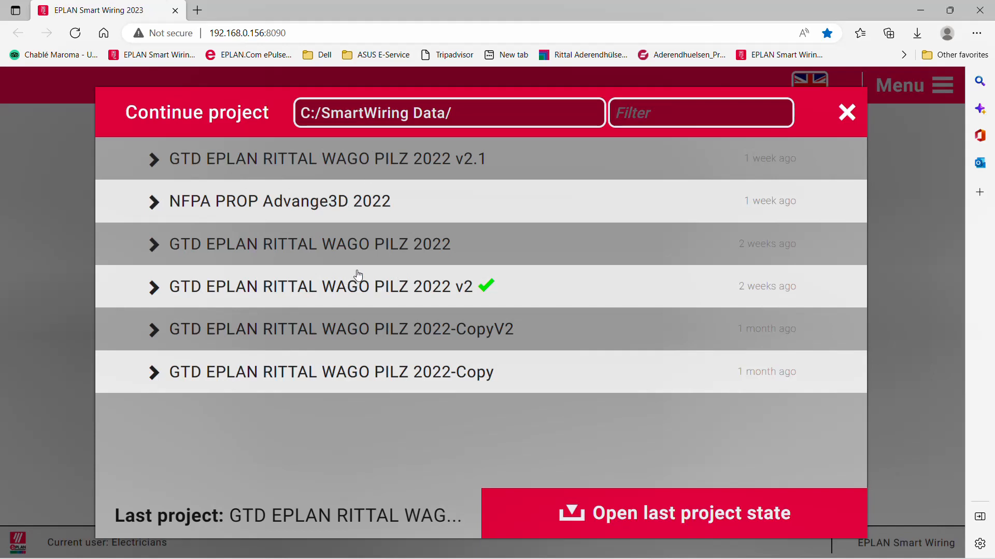
{"action": "left_click", "coordinate": [367, 167]}
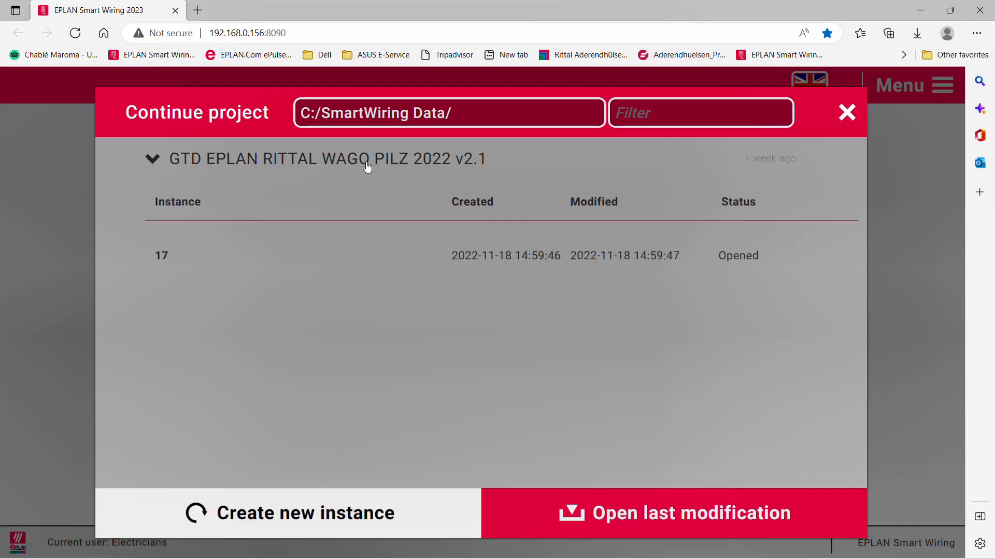
{"action": "double_click", "coordinate": [179, 258]}
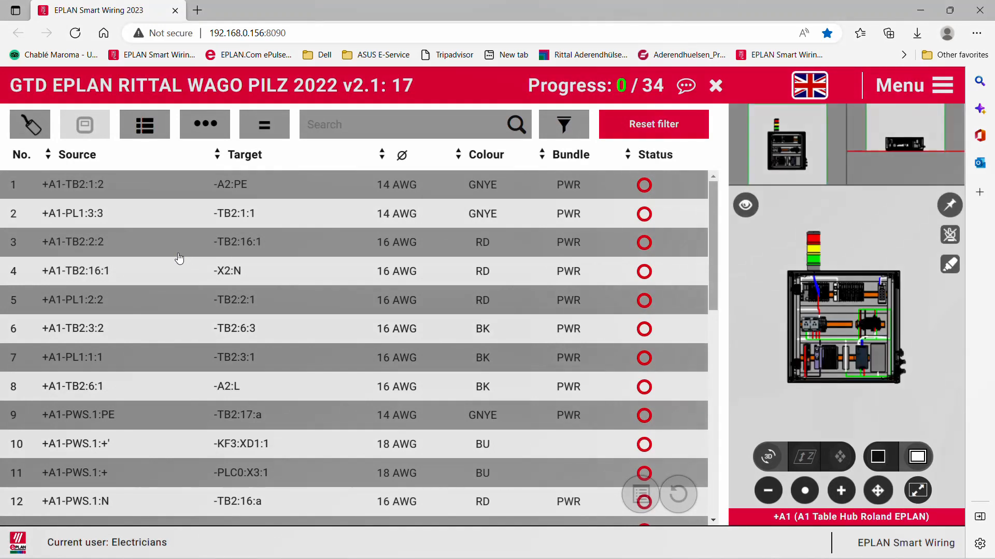
Examine the details of connection 3 from +A1-TB2:2:2 to -TB2:16:1, and return to the wire list in EPLAN Pro Panel.
{"action": "left_click", "coordinate": [174, 251]}
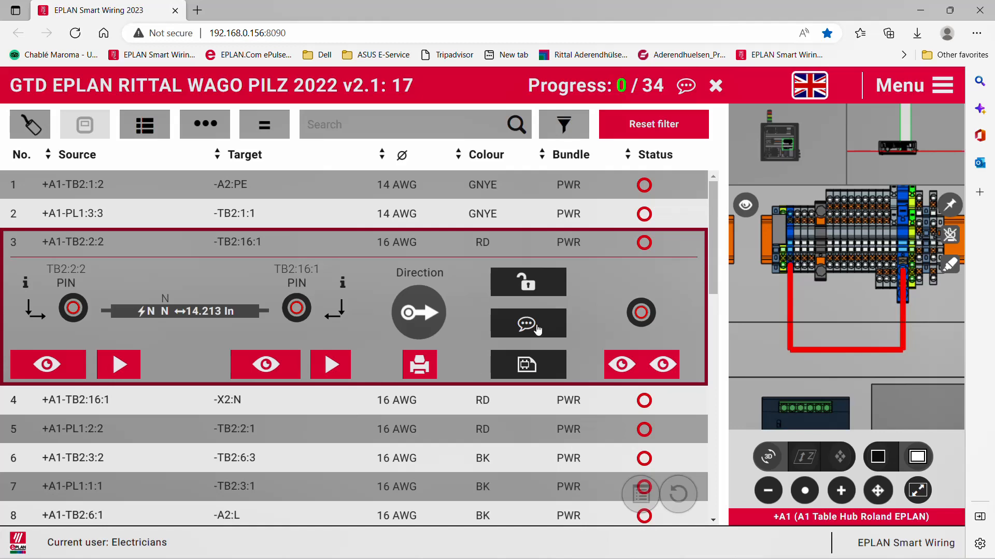
{"action": "key", "text": "alt+Tab"}
{"action": "key", "text": "alt+Tab"}
{"action": "key", "text": "alt+Tab"}
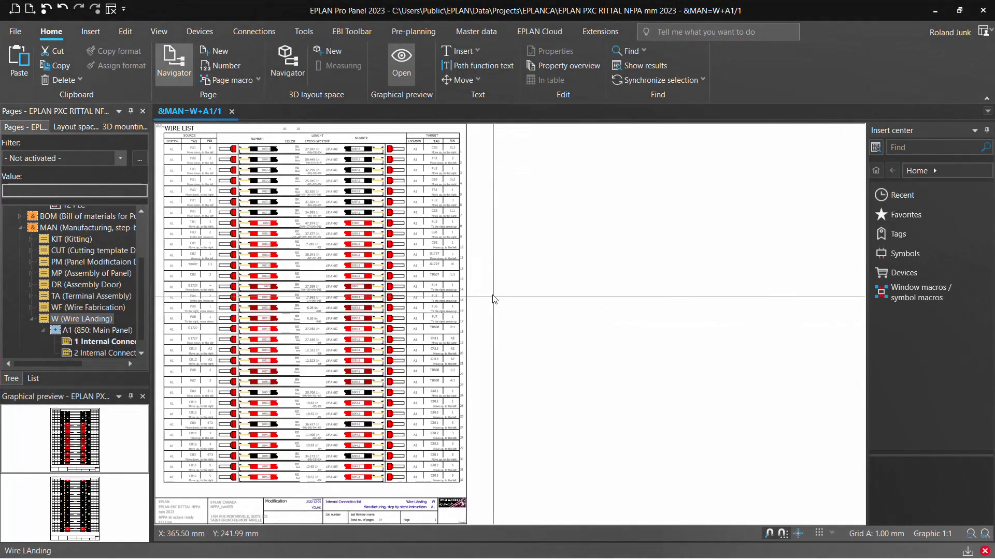
{"action": "left_click", "coordinate": [184, 234]}
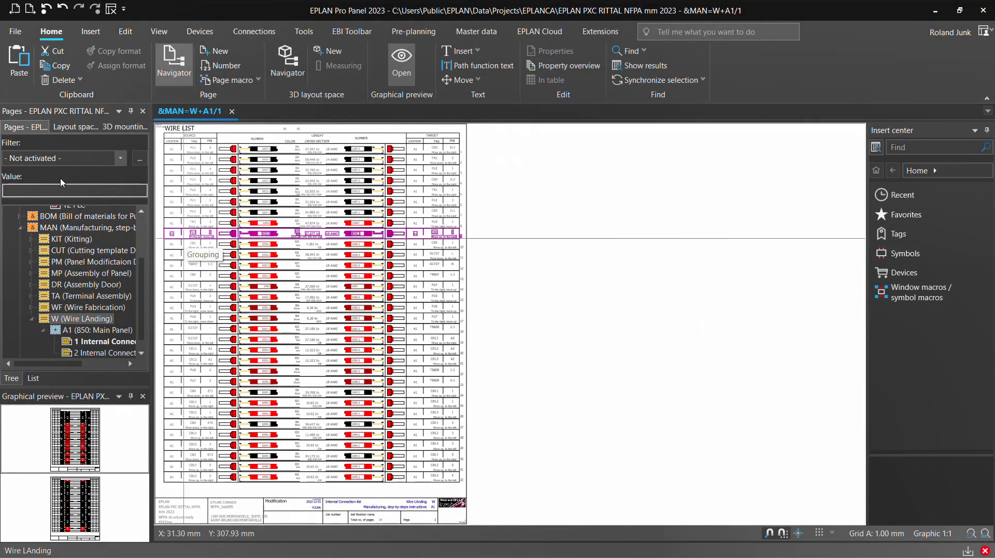
Open the S1 mounting panel front from the A1 layout space.
{"action": "left_click", "coordinate": [75, 129]}
{"action": "left_click", "coordinate": [79, 258]}
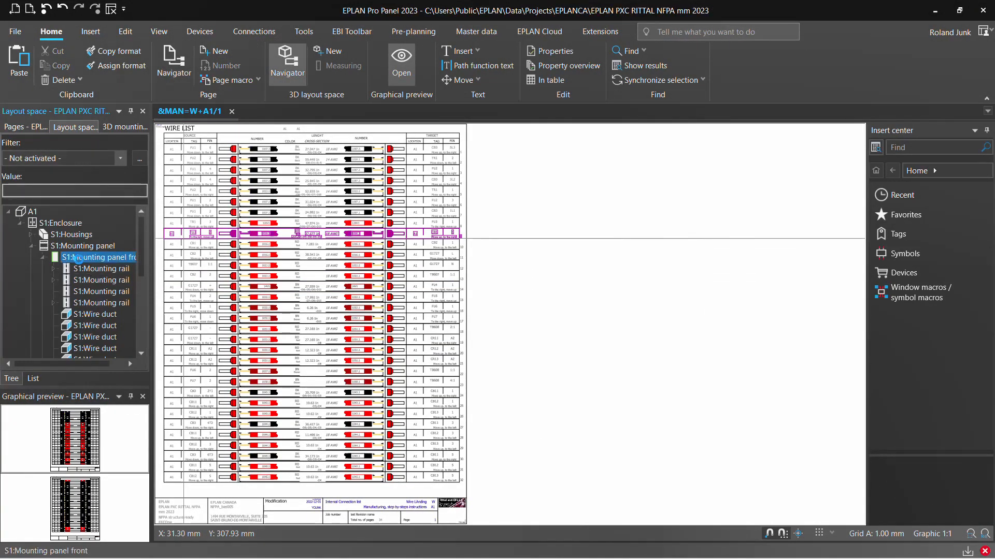
{"action": "double_click", "coordinate": [79, 257]}
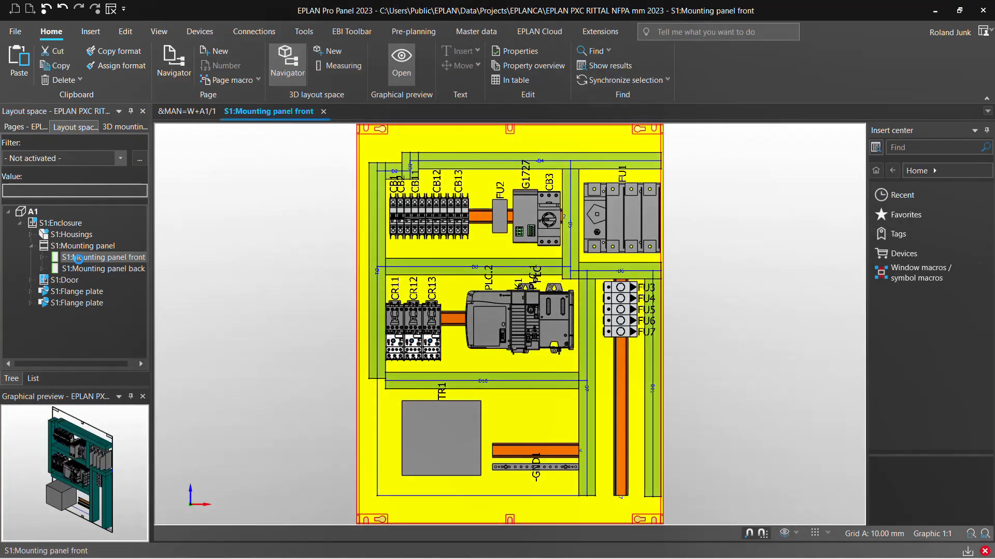
{"action": "left_click", "coordinate": [82, 129]}
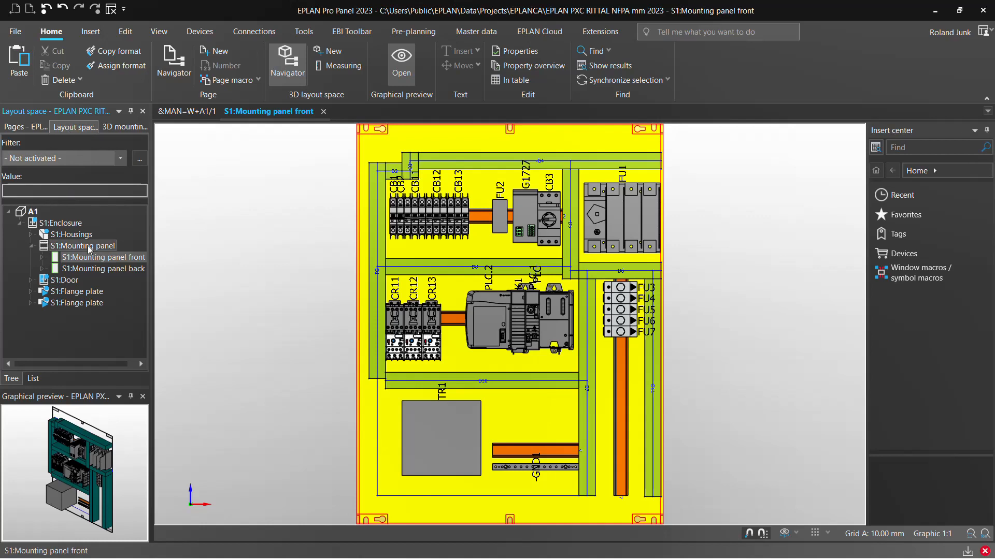
Place all unplaced TB terminals, including TB607 and TB608, in groups on the vertical mounting rail below fuse FU7.
{"action": "left_click", "coordinate": [119, 127]}
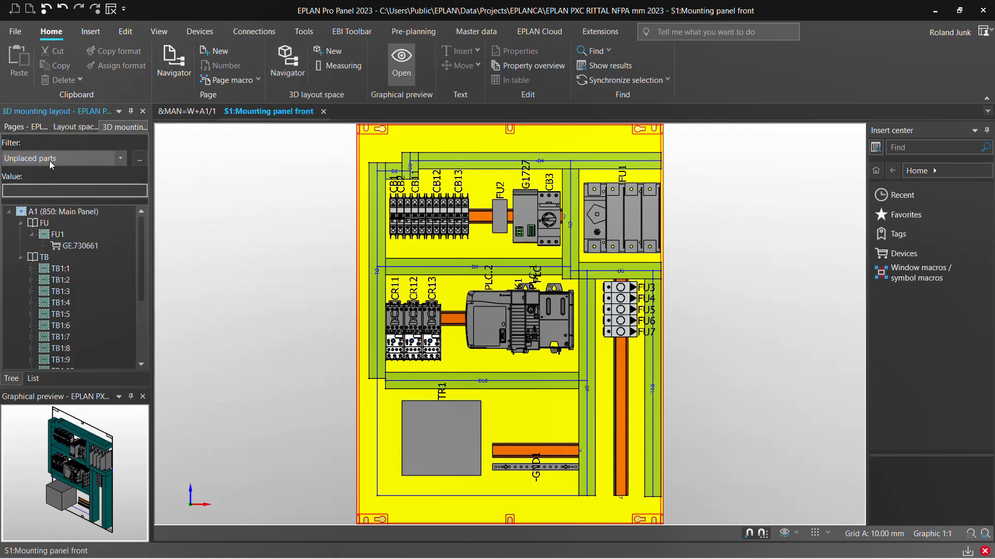
{"action": "left_click", "coordinate": [50, 260]}
{"action": "left_click_drag", "start_coordinate": [50, 261], "coordinate": [591, 348]}
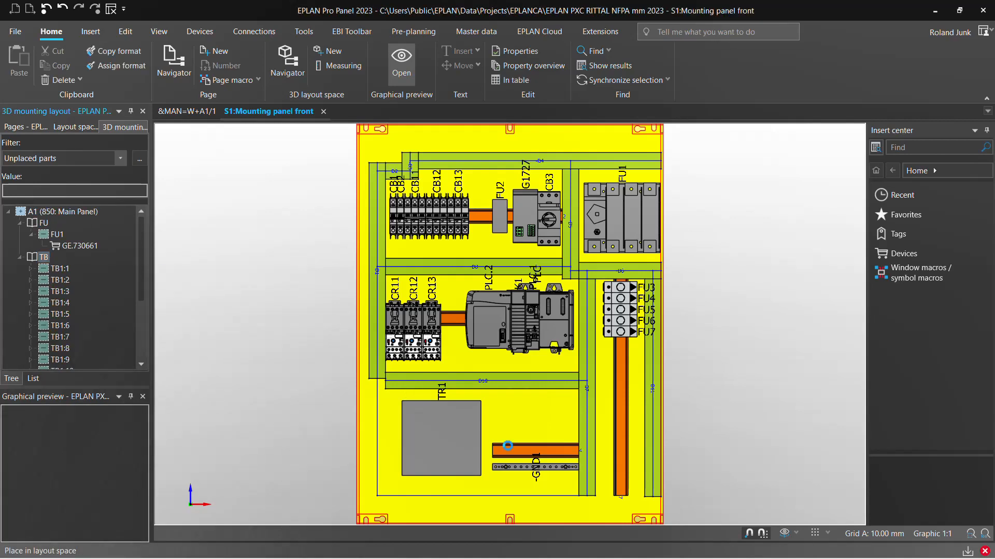
{"action": "left_click", "coordinate": [569, 295]}
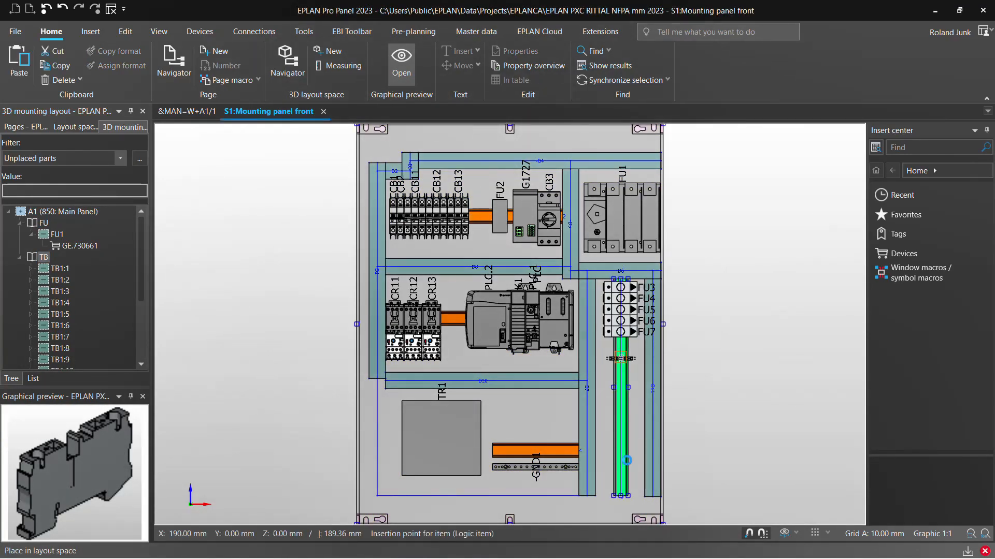
{"action": "left_click", "coordinate": [626, 460]}
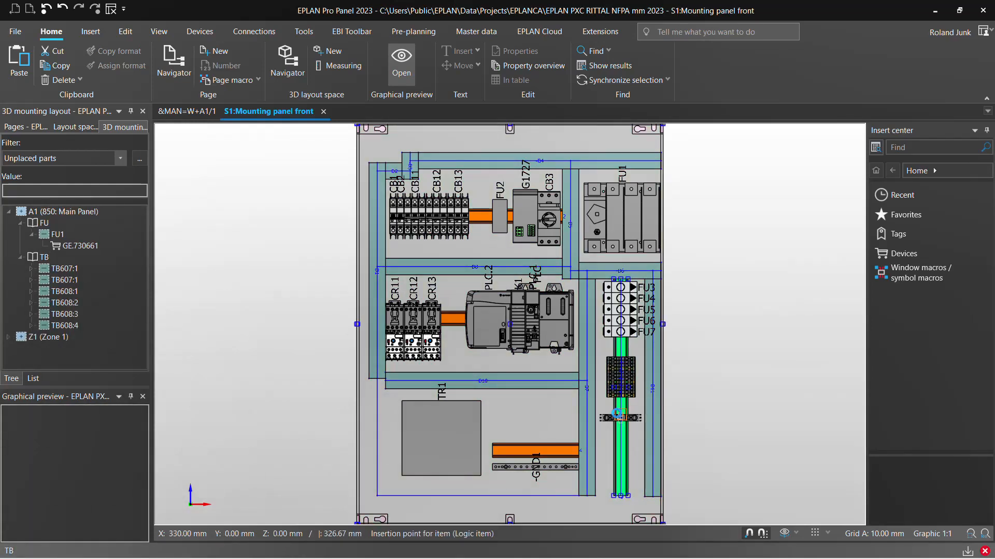
{"action": "left_click", "coordinate": [626, 486]}
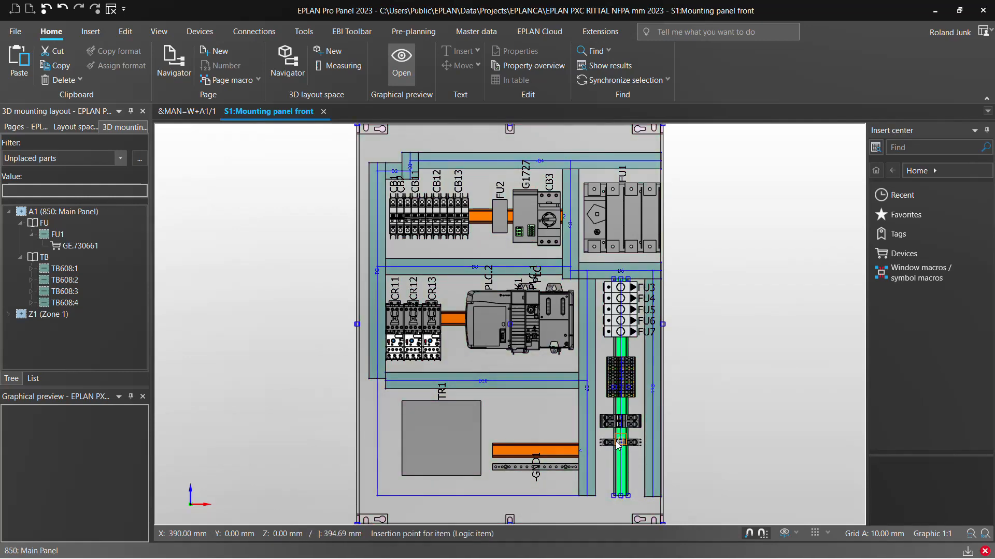
{"action": "left_click", "coordinate": [624, 461]}
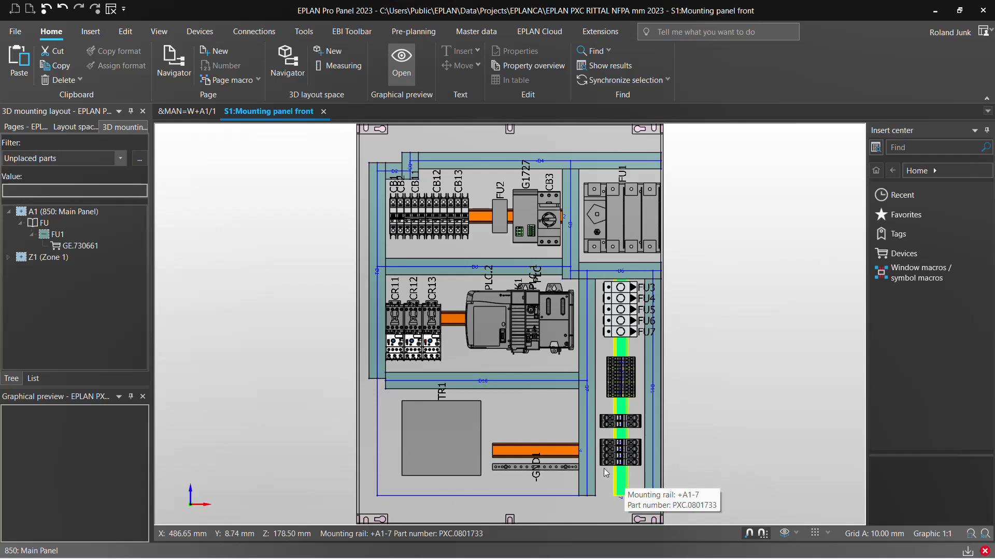
Route the connections of all components on the mounting panel, and open the Wire Landing page 1 Internal Connection list.
{"action": "left_click_drag", "start_coordinate": [316, 150], "coordinate": [712, 506]}
{"action": "left_click", "coordinate": [126, 32]}
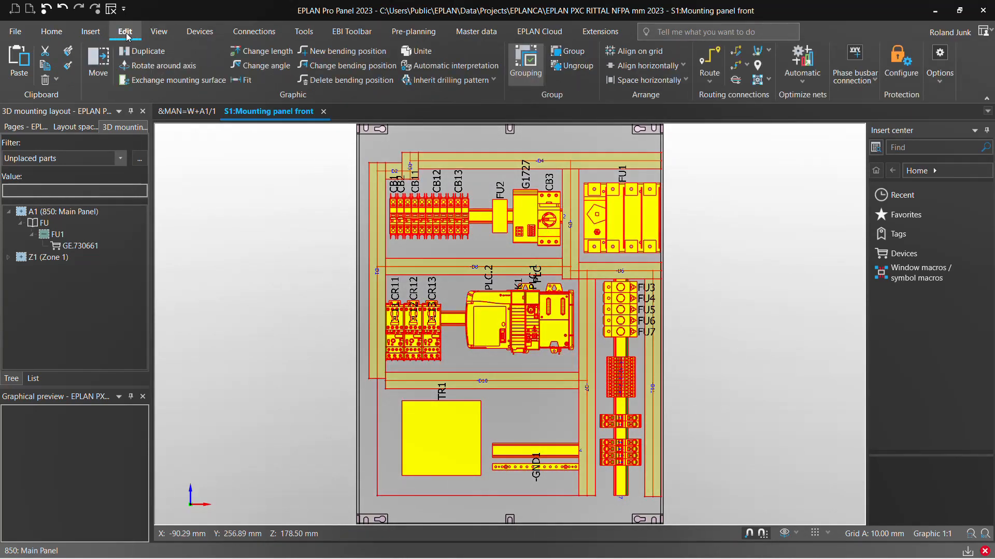
{"action": "left_click", "coordinate": [713, 55]}
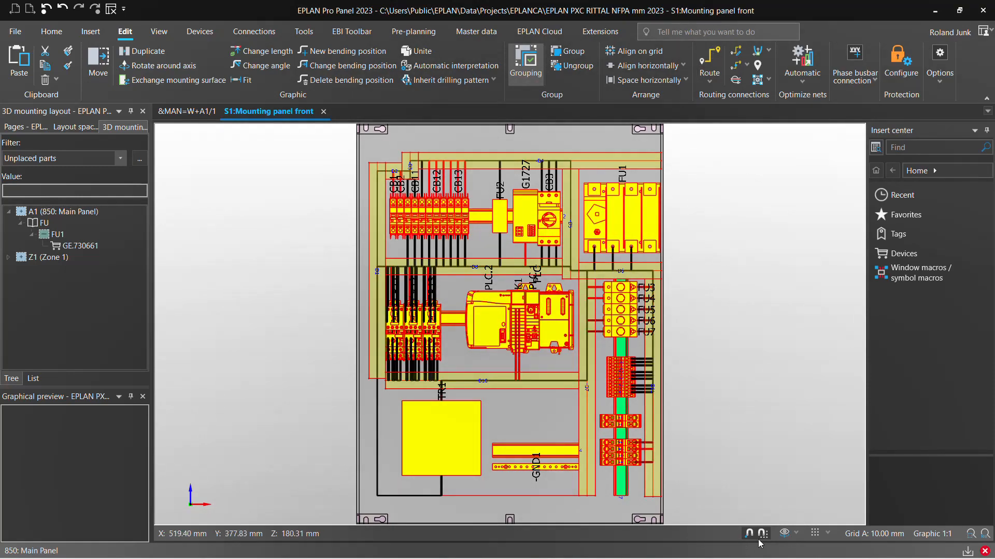
{"action": "left_click", "coordinate": [787, 532]}
{"action": "left_click_drag", "start_coordinate": [507, 397], "coordinate": [437, 346]}
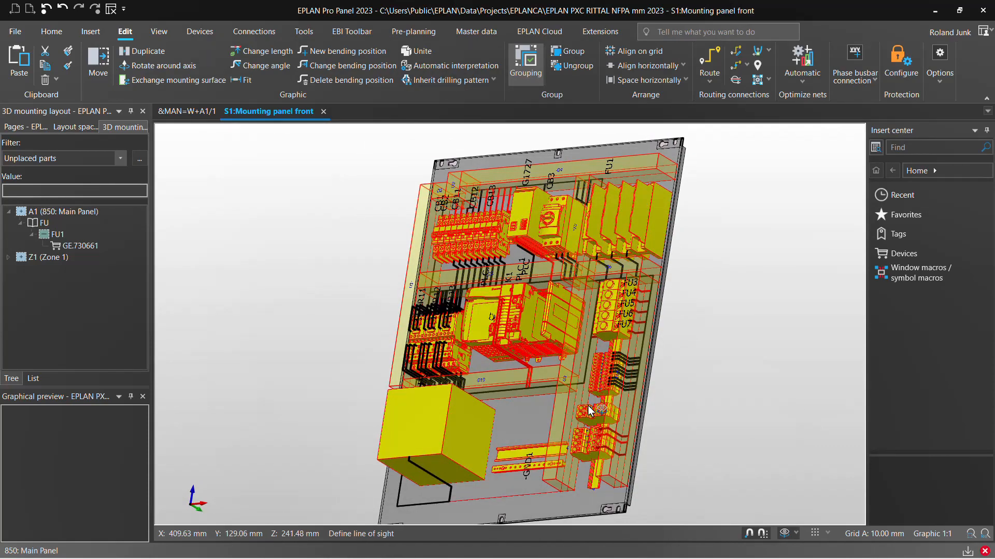
{"action": "left_click", "coordinate": [14, 127]}
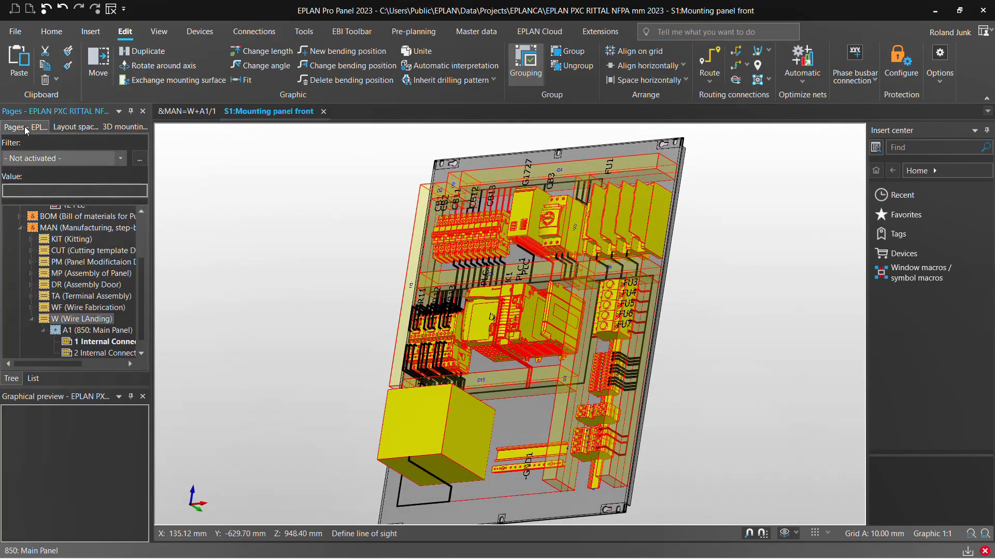
{"action": "double_click", "coordinate": [94, 344]}
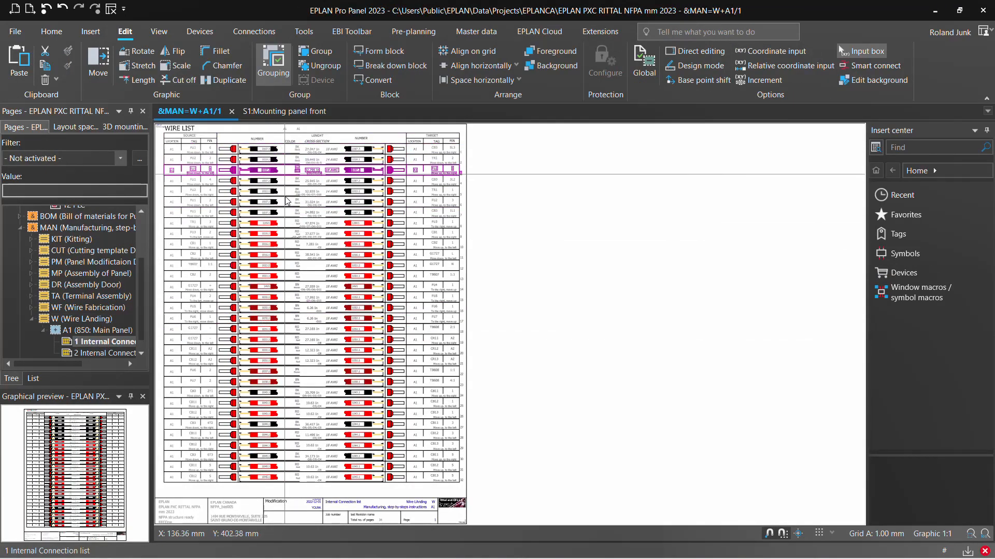
Export the NFPA project's Smart Wiring data as EPLAN PXC RITTAL NFPA mm 2023.epdz to C:\SmartWiring Data, overwriting the existing file.
{"action": "scroll", "coordinate": [54, 254], "scroll_direction": "up", "scroll_amount": 2}
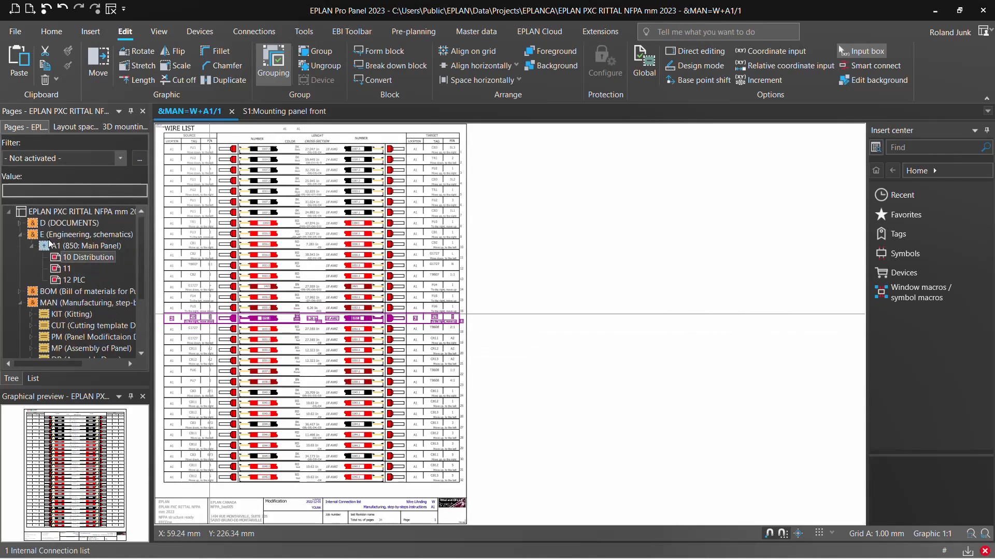
{"action": "left_click", "coordinate": [57, 211]}
{"action": "left_click", "coordinate": [16, 32]}
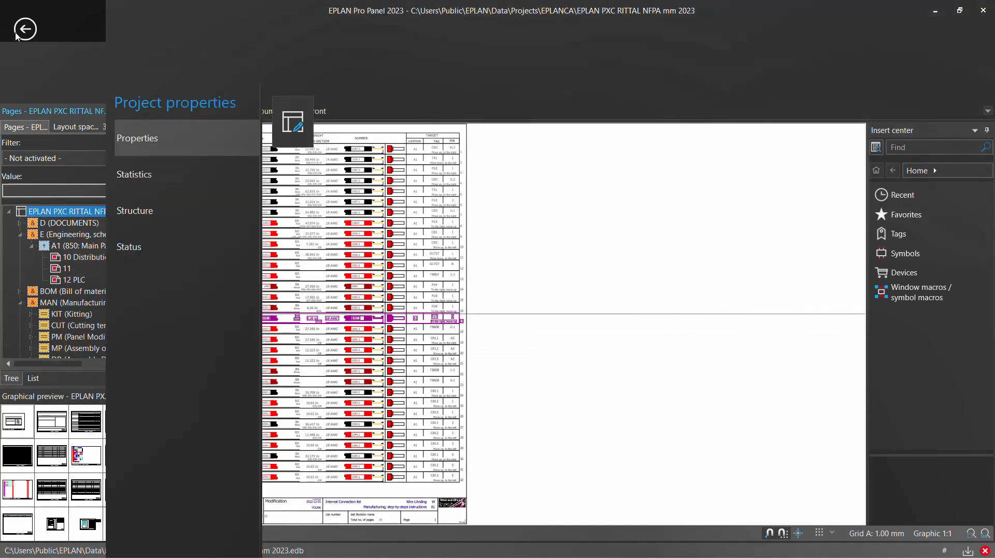
{"action": "left_click", "coordinate": [33, 377]}
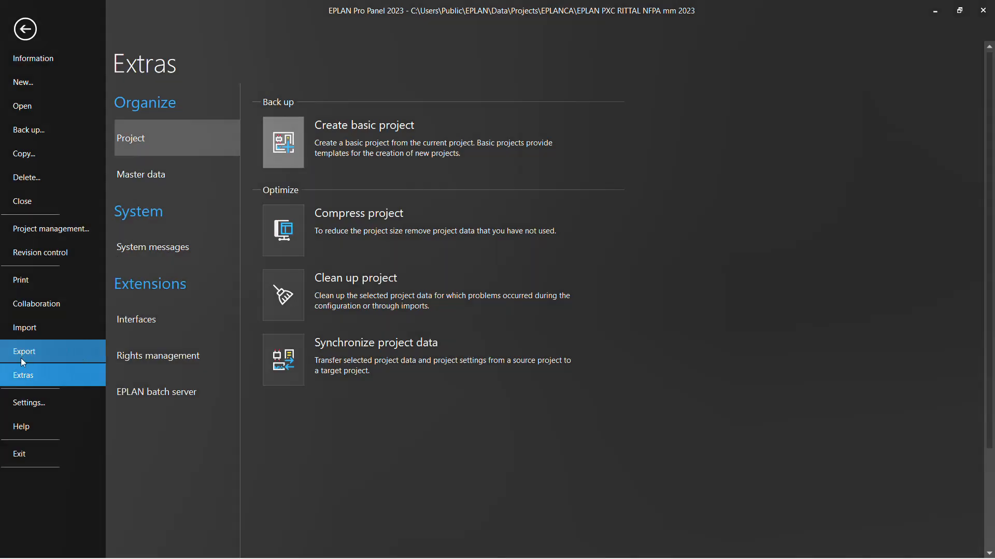
{"action": "left_click", "coordinate": [26, 356]}
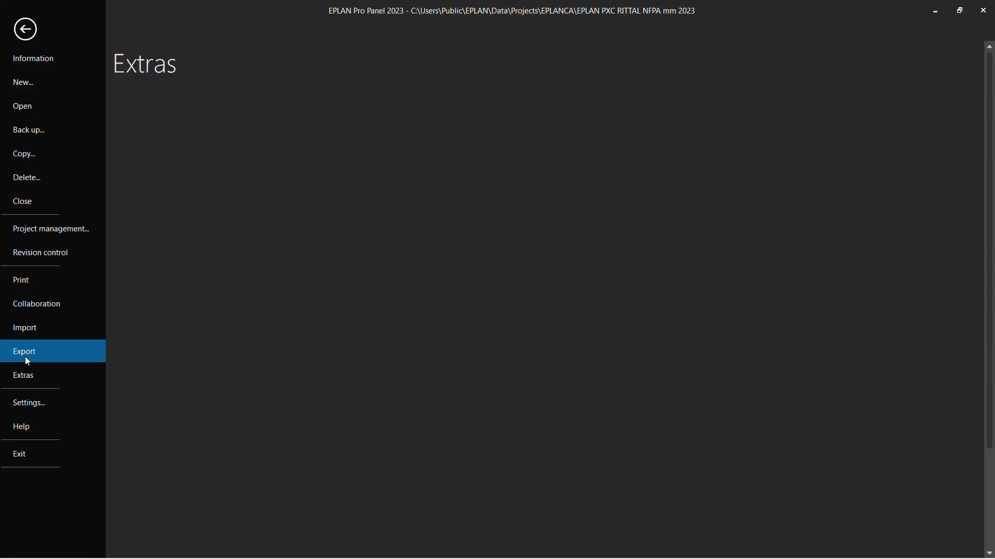
{"action": "left_click", "coordinate": [141, 433]}
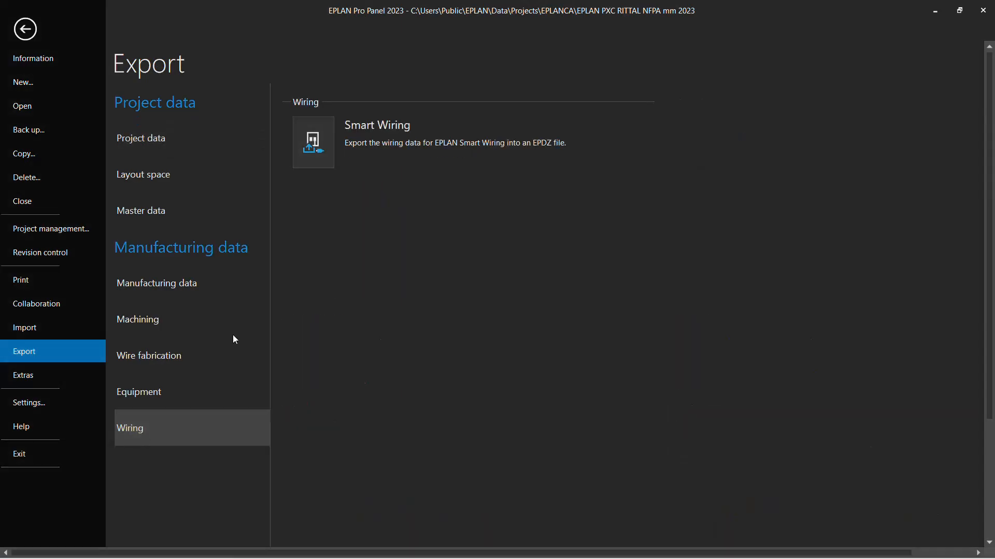
{"action": "left_click", "coordinate": [313, 140]}
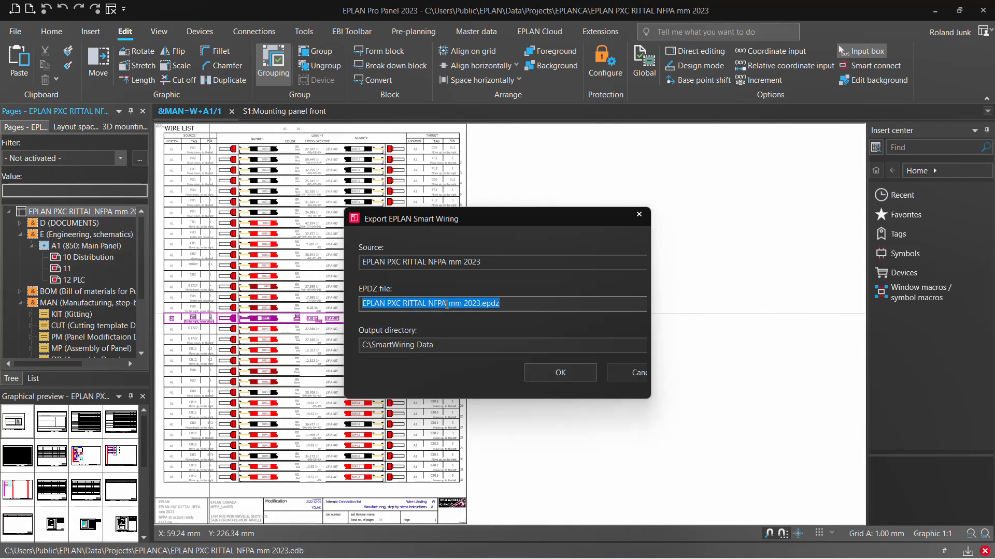
{"action": "left_click", "coordinate": [561, 375]}
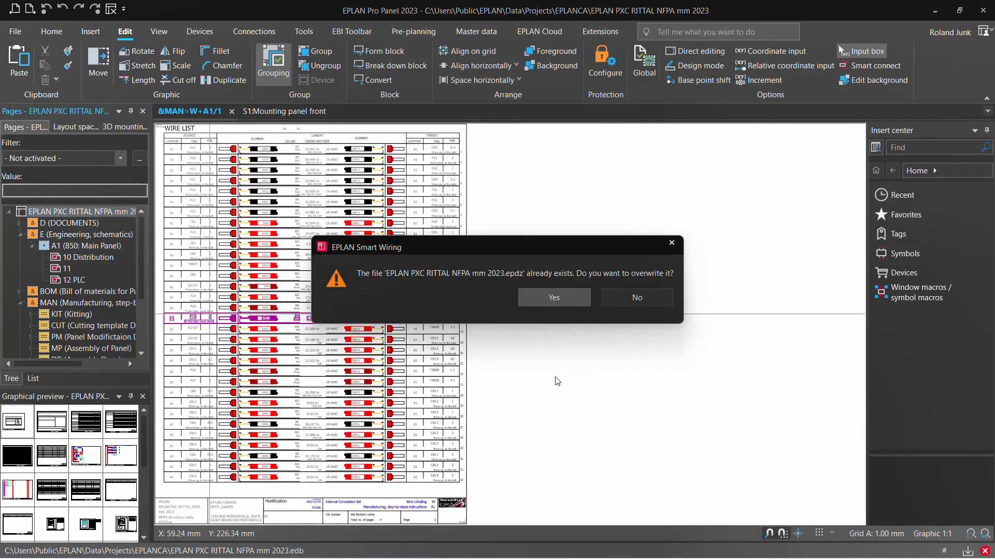
{"action": "left_click", "coordinate": [550, 304]}
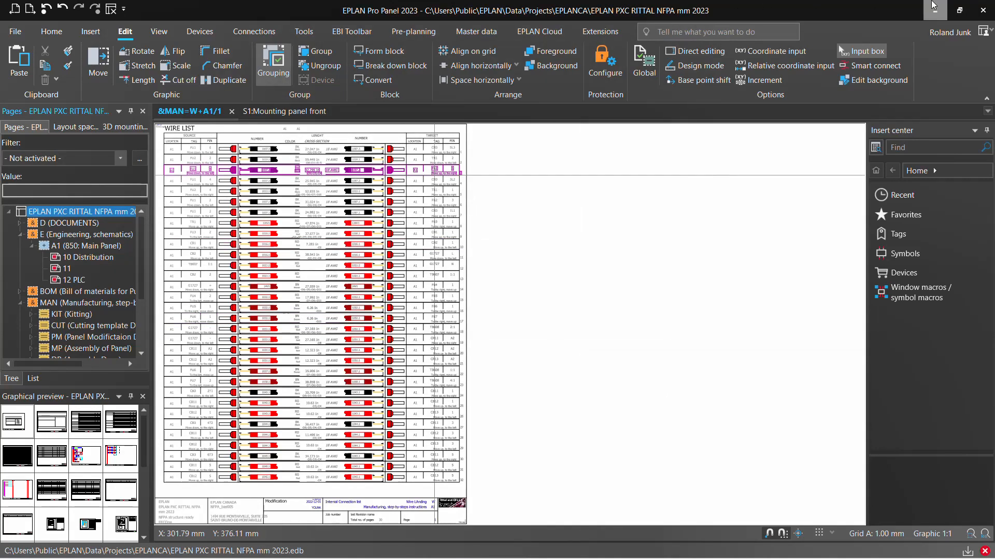
Switch to EPLAN Smart Wiring in the browser and open the project EPLAN PXC RITTAL NFPA mm 2023.epdz from C:/SmartWiring Data/.
{"action": "left_click", "coordinate": [936, 11]}
{"action": "mouse_move", "coordinate": [938, 13]}
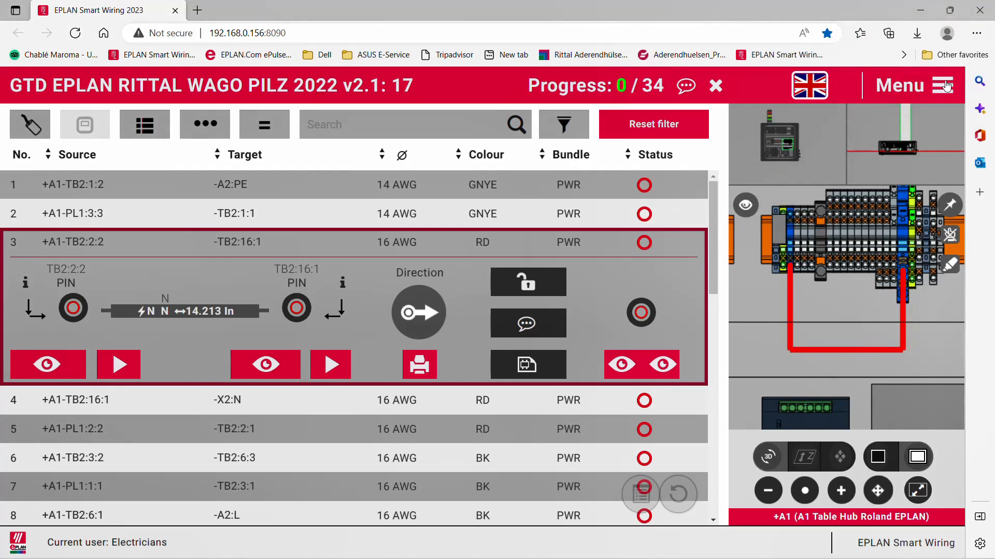
{"action": "left_click", "coordinate": [938, 86]}
{"action": "left_click", "coordinate": [777, 192]}
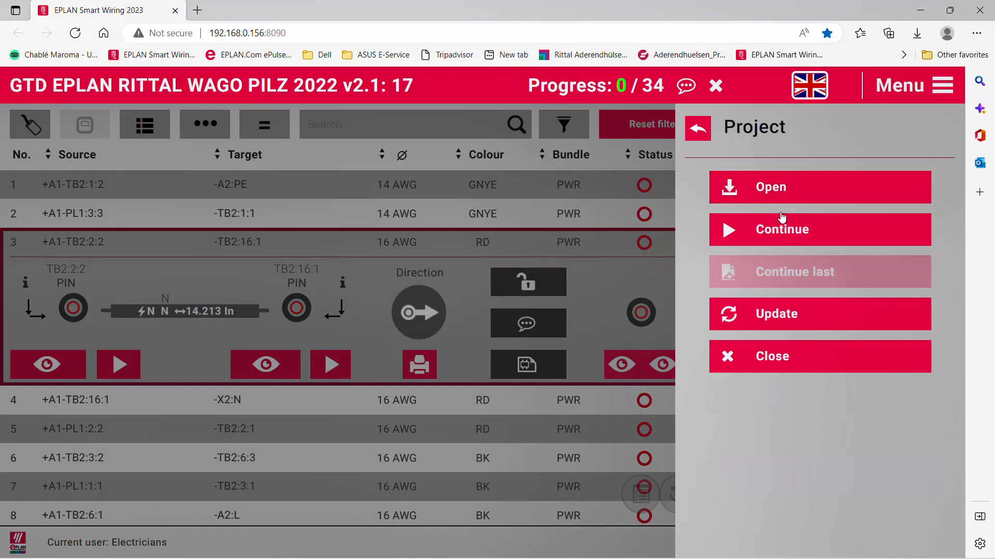
{"action": "left_click", "coordinate": [772, 187]}
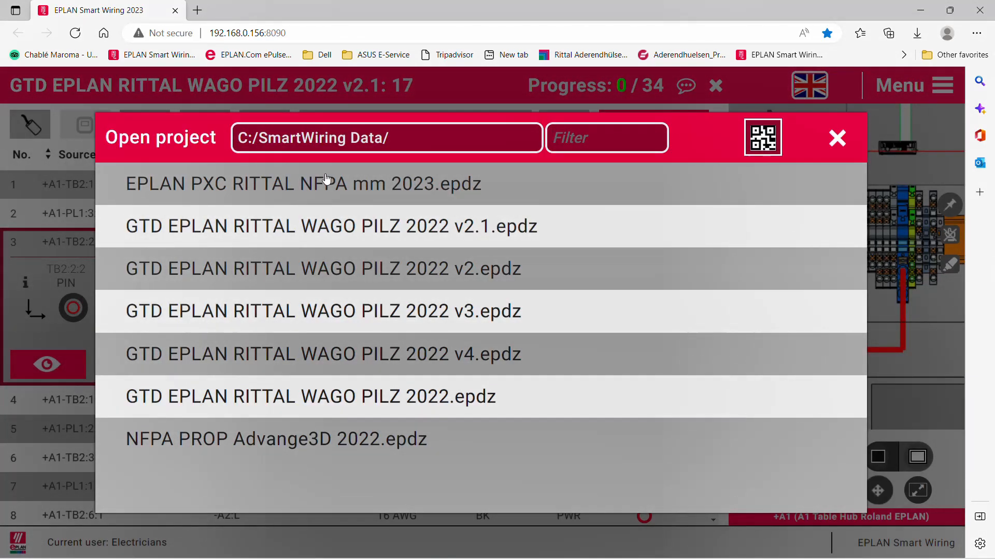
{"action": "left_click", "coordinate": [259, 191]}
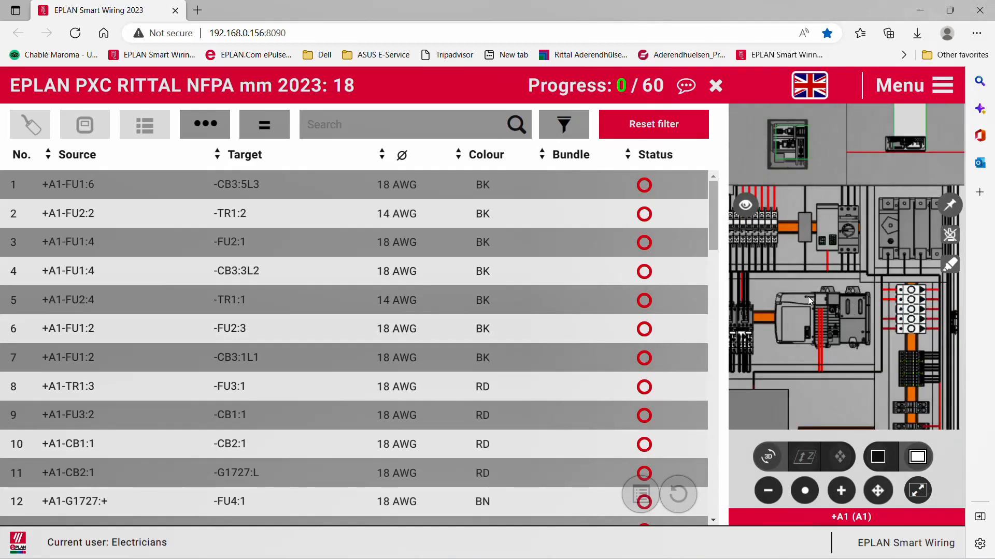
Show the source end and the target end of the FU1:6 to CB3:5L3 connection in the panel view.
{"action": "left_click", "coordinate": [60, 187]}
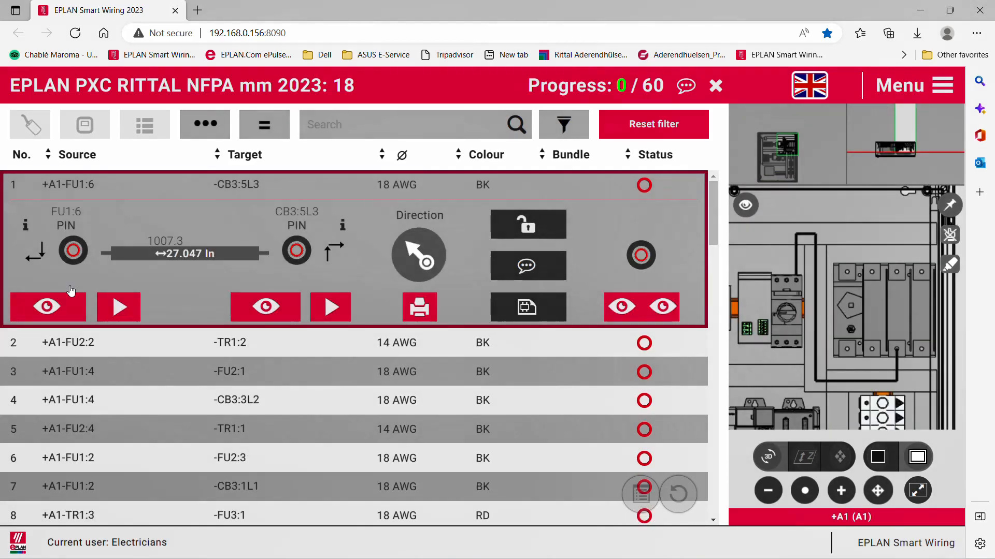
{"action": "left_click", "coordinate": [62, 310]}
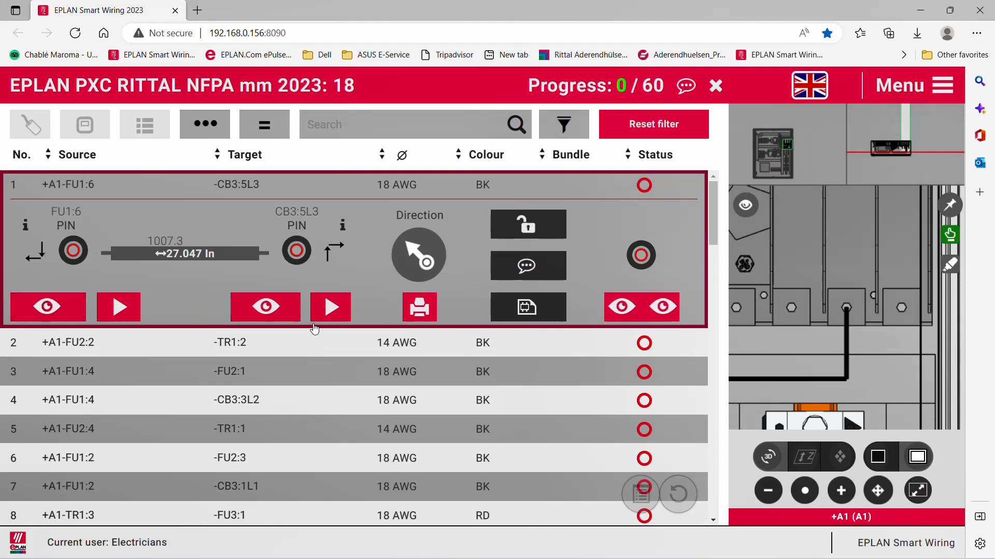
{"action": "left_click", "coordinate": [288, 313]}
{"action": "left_click", "coordinate": [336, 317]}
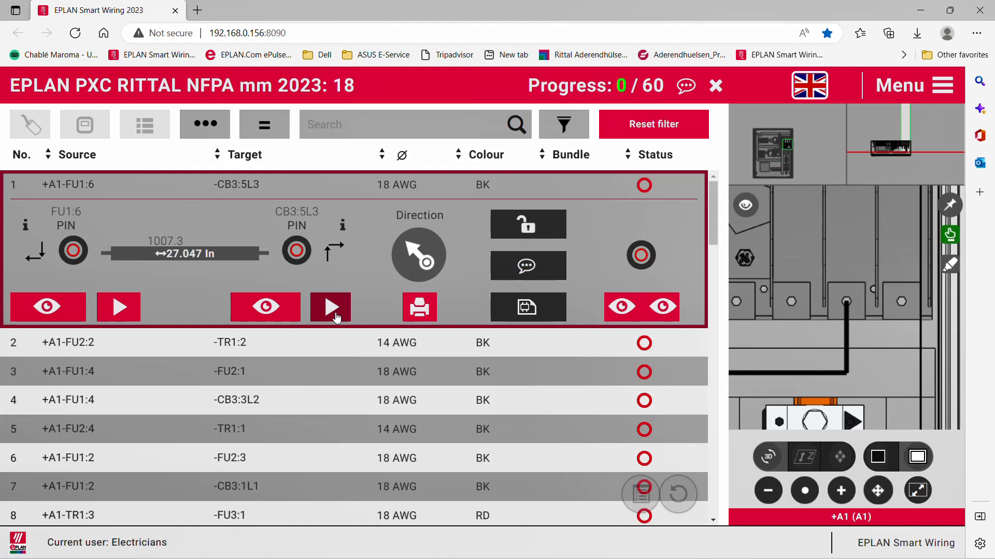
Mark both ends of the FU1:6 to CB3:5L3 connection as installed, and reset both ends to not installed.
{"action": "left_click", "coordinate": [74, 252]}
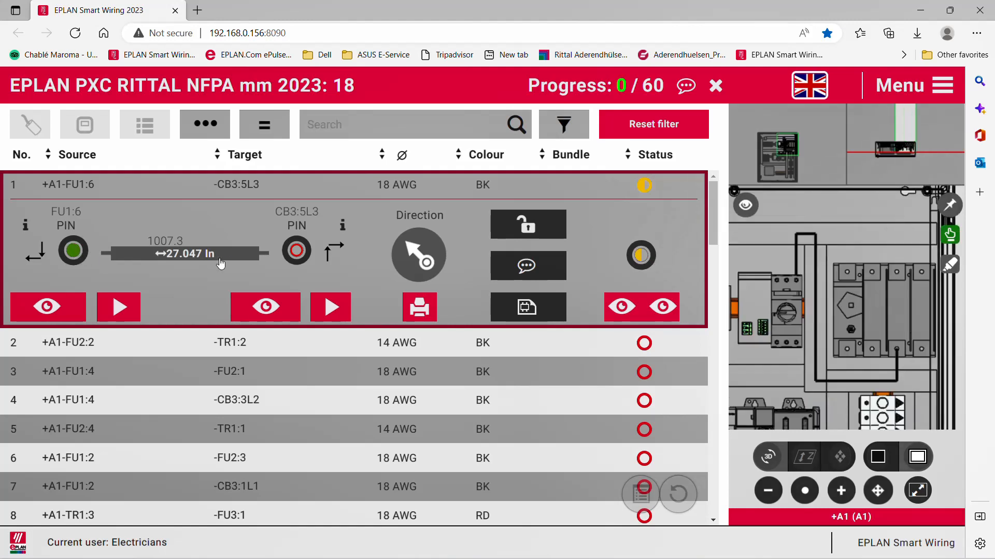
{"action": "left_click", "coordinate": [294, 258]}
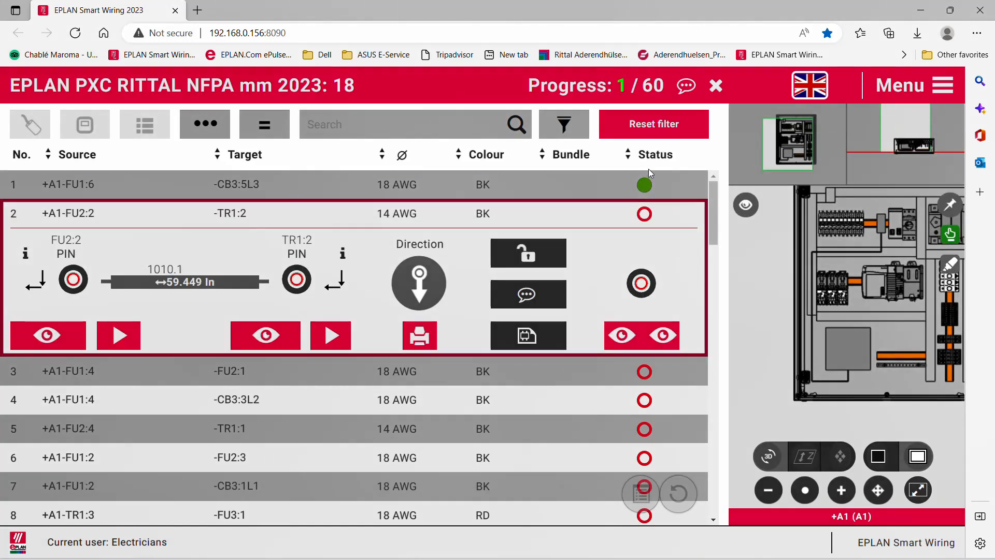
{"action": "left_click", "coordinate": [282, 190]}
{"action": "left_click", "coordinate": [73, 252]}
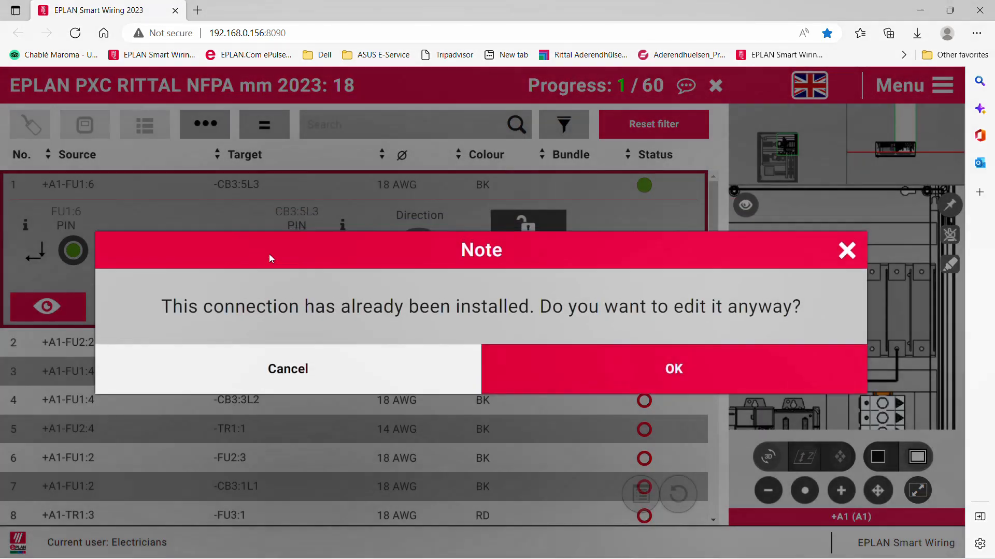
{"action": "left_click", "coordinate": [612, 375]}
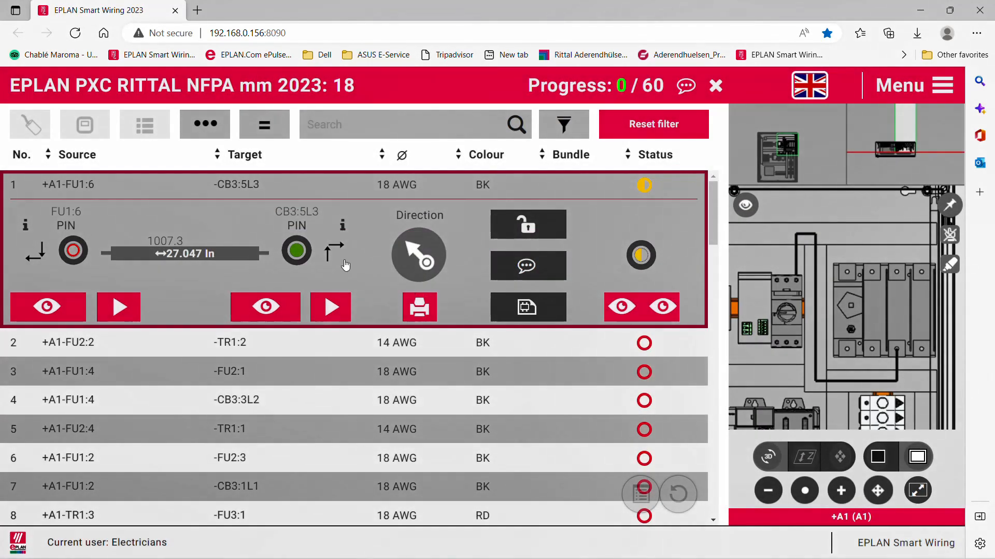
{"action": "left_click", "coordinate": [306, 263]}
Search the connection list for CB3 and show the target end of the FU1:2 to CB3:1L1 connection in the panel view.
{"action": "left_click", "coordinate": [370, 118]}
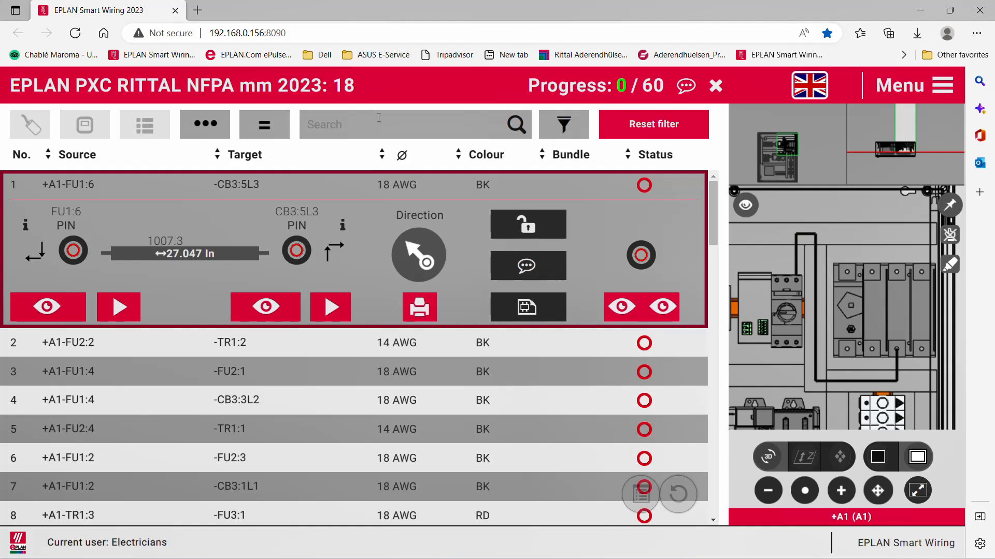
{"action": "type", "text": "CB3"}
{"action": "left_click", "coordinate": [516, 124]}
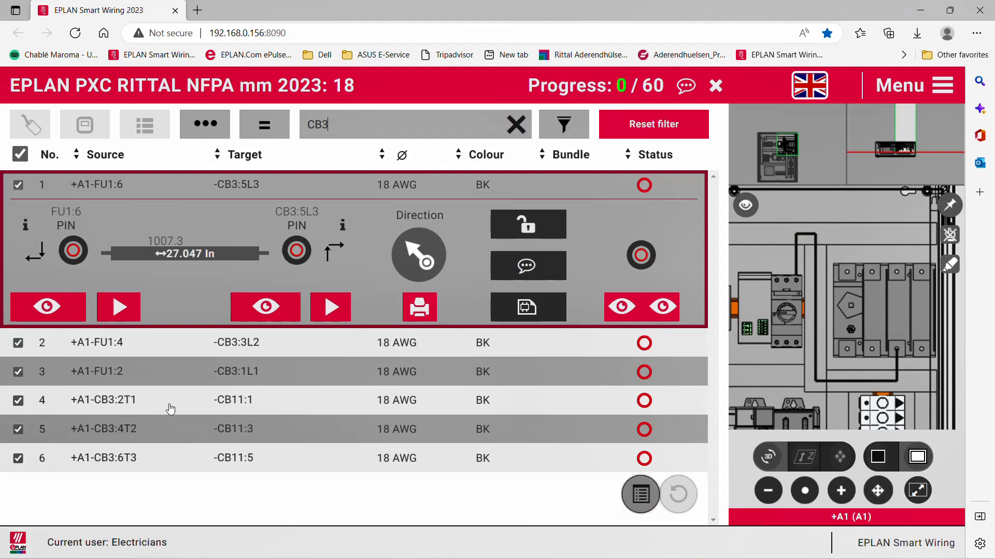
{"action": "left_click", "coordinate": [229, 373]}
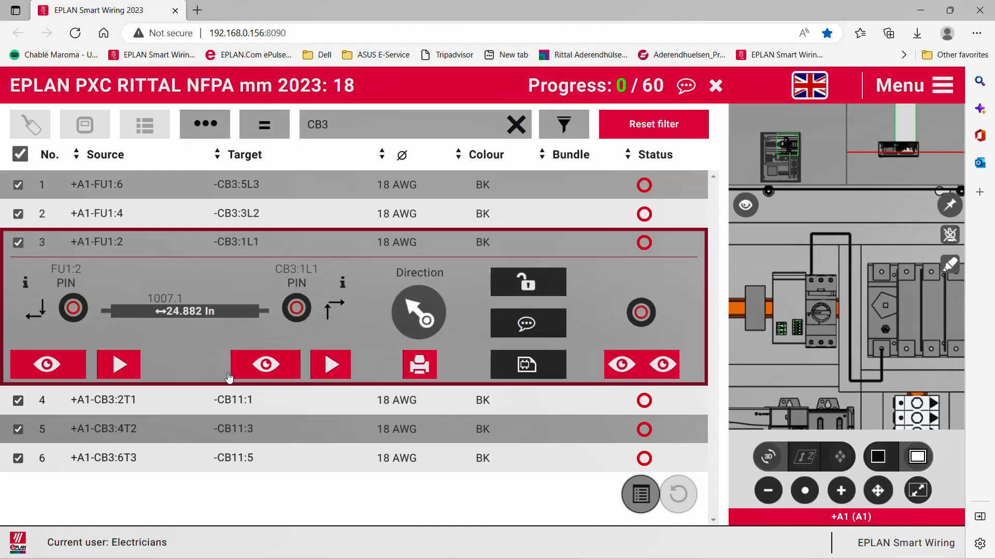
{"action": "left_click", "coordinate": [276, 361]}
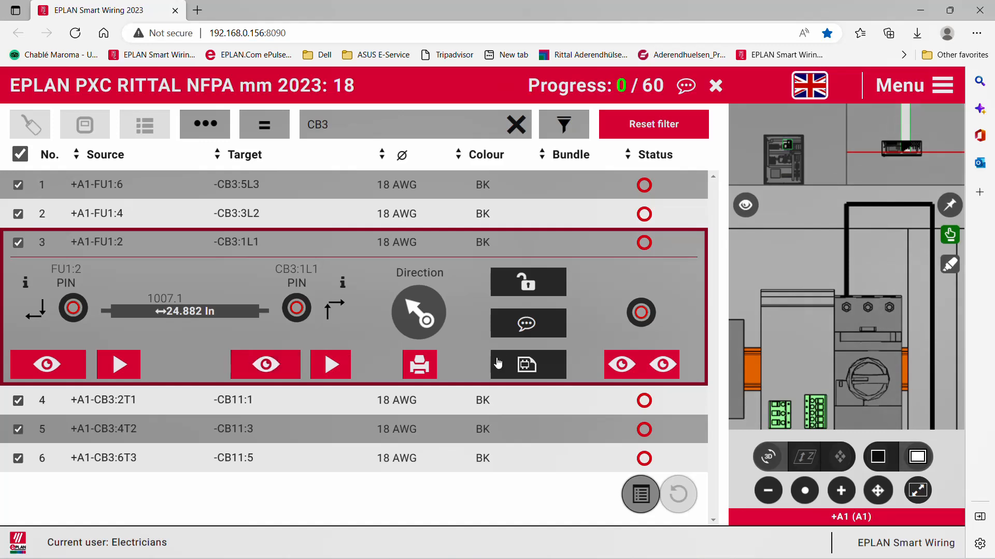
Examine the schematic pages &E+A1/10, 11 and 12 from the FU1:2 to CB3:1L1 connection, and return to the connection list.
{"action": "left_click", "coordinate": [527, 364]}
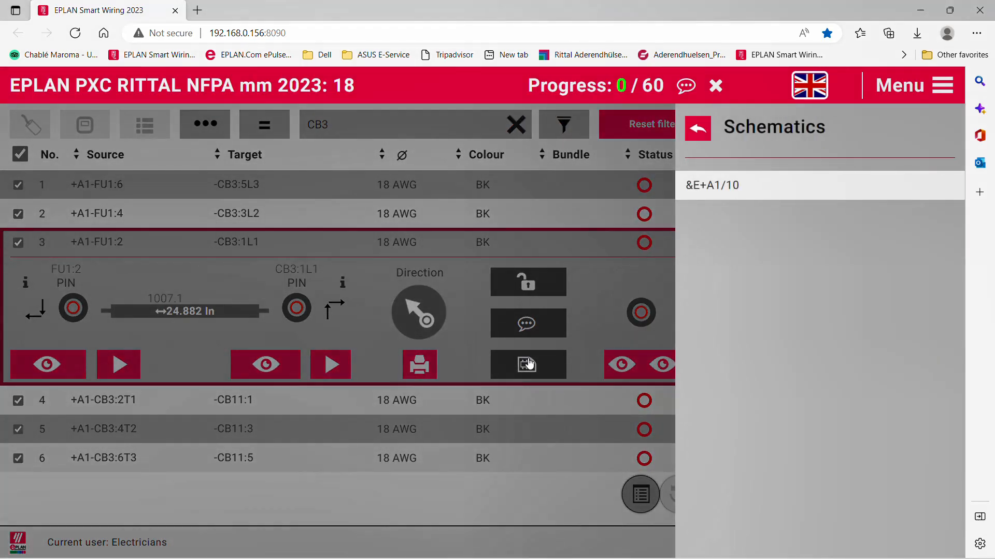
{"action": "left_click", "coordinate": [714, 197]}
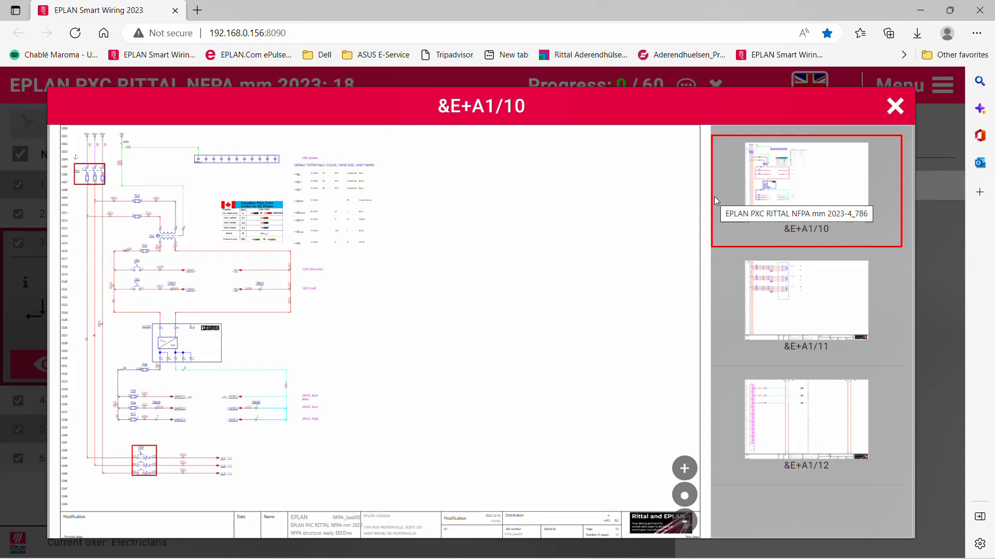
{"action": "left_click", "coordinate": [812, 313]}
{"action": "left_click", "coordinate": [822, 414]}
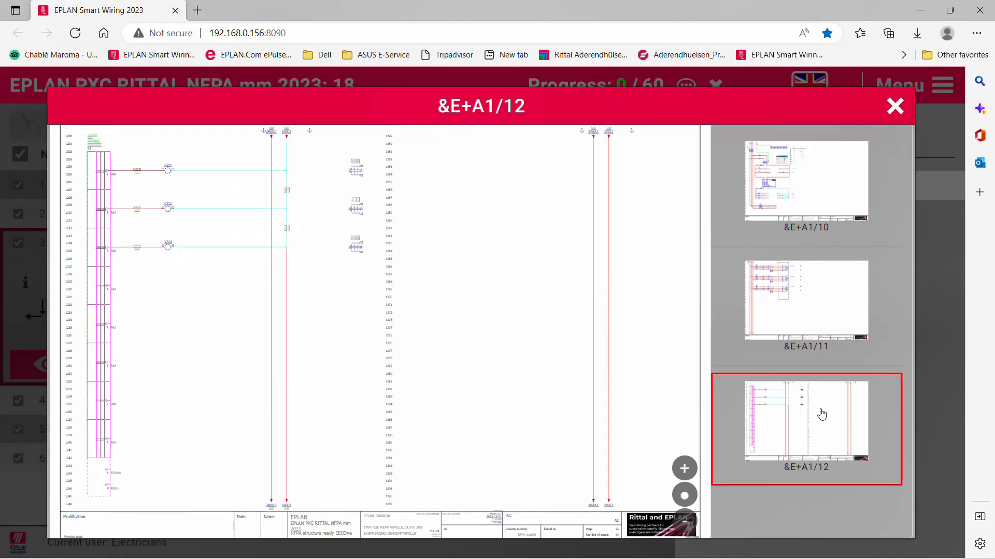
{"action": "left_click", "coordinate": [894, 107]}
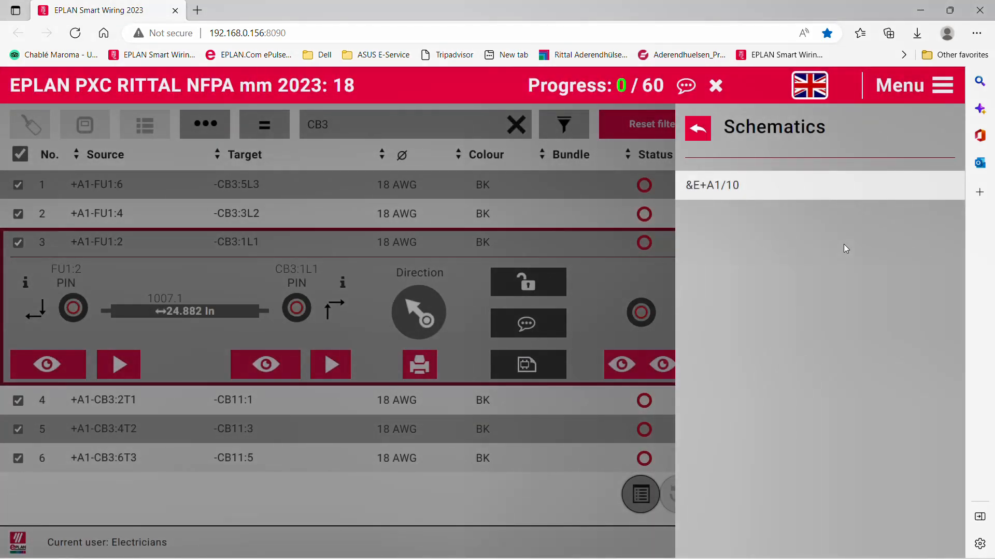
{"action": "left_click", "coordinate": [607, 291]}
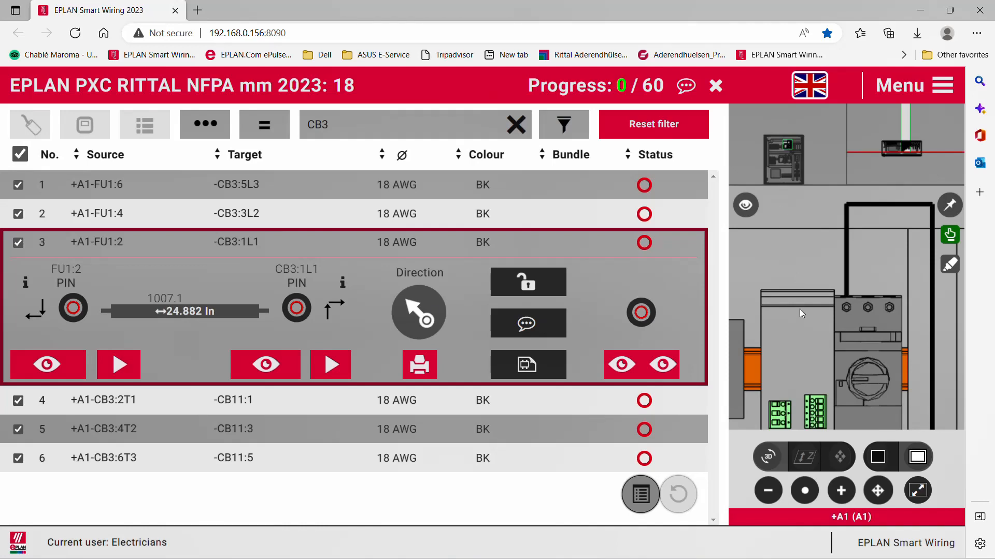
Examine the wire route and the A1 enclosure in the enlarged 3D view from several angles, and return to the connection list.
{"action": "left_click", "coordinate": [917, 489]}
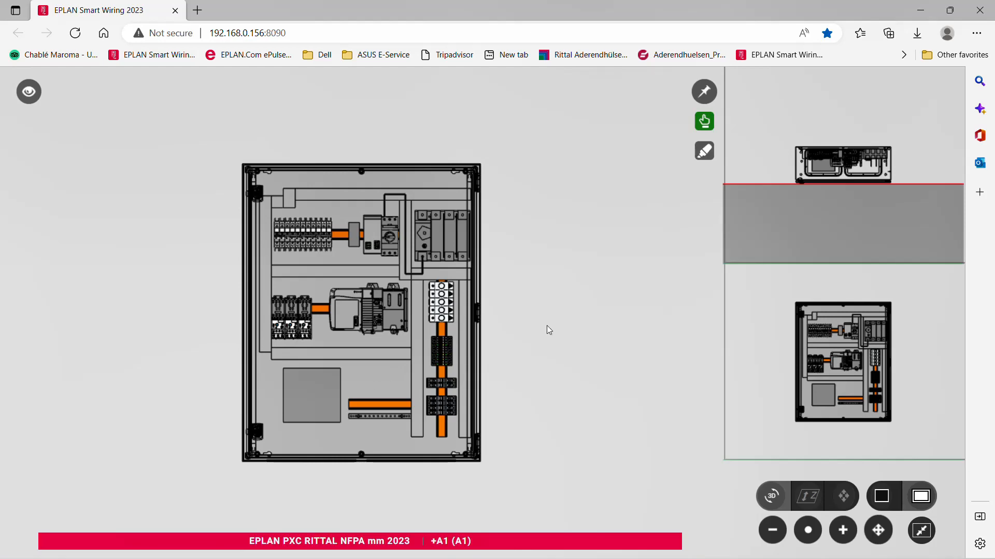
{"action": "scroll", "coordinate": [548, 311], "scroll_direction": "up", "scroll_amount": 5}
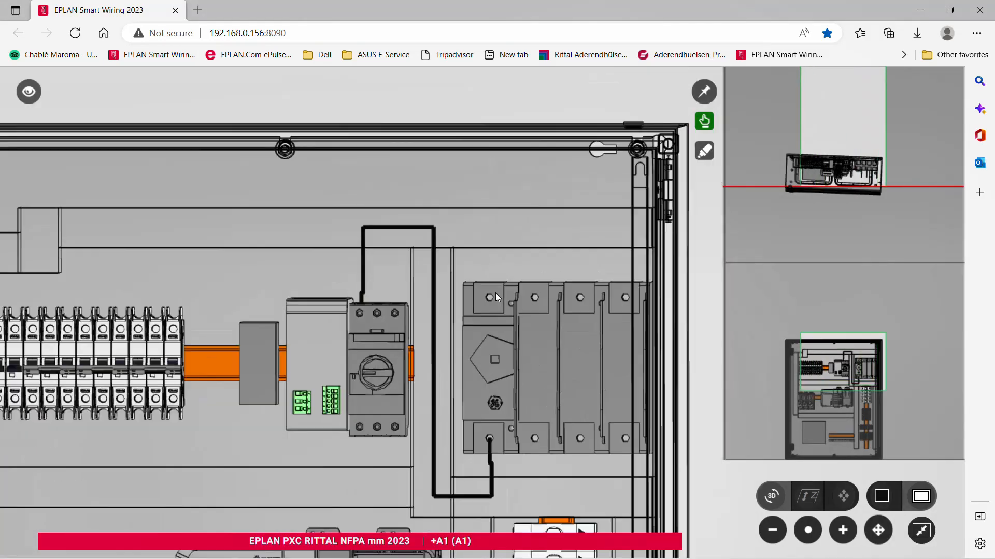
{"action": "scroll", "coordinate": [498, 300], "scroll_direction": "down", "scroll_amount": 5}
{"action": "left_click_drag", "start_coordinate": [462, 413], "coordinate": [349, 371]}
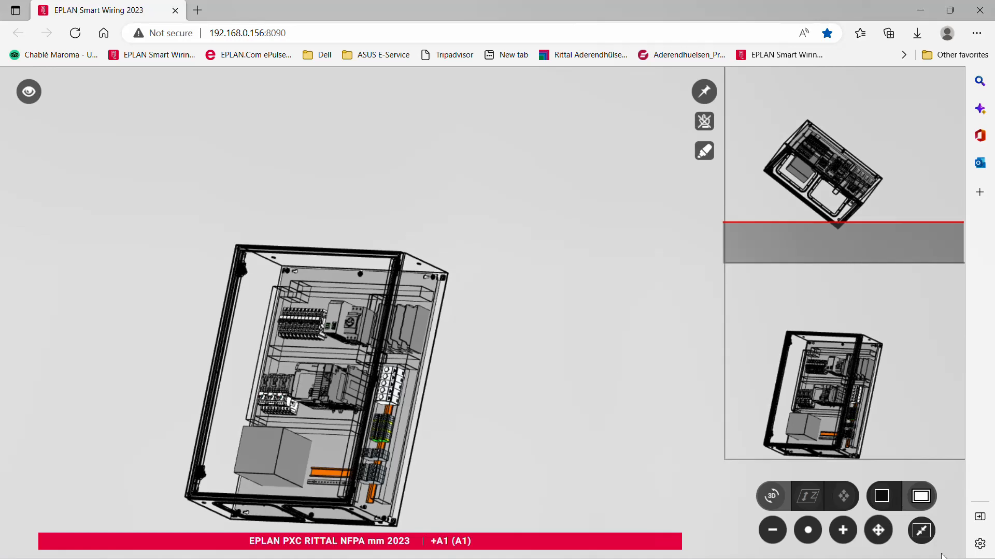
{"action": "left_click", "coordinate": [927, 528]}
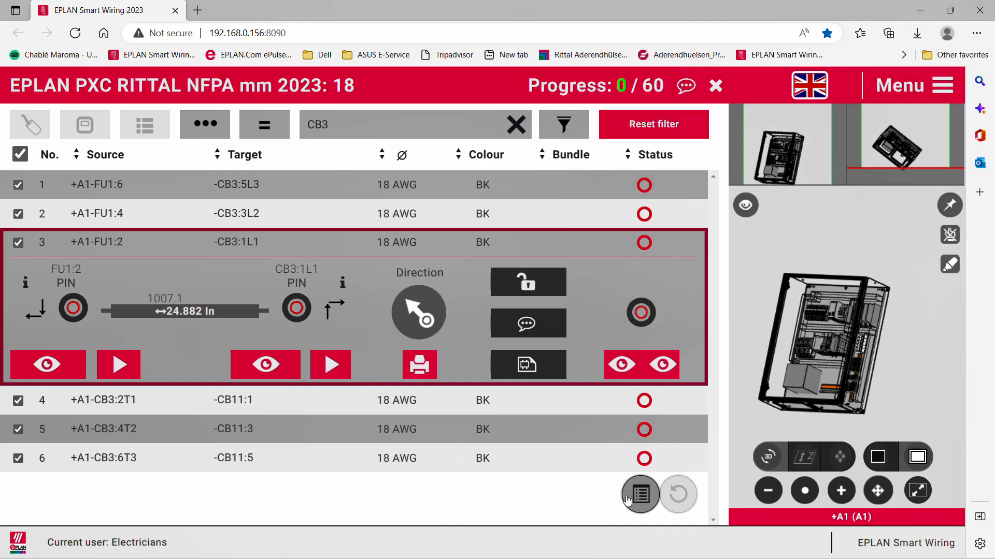
Preview the FU1:2 to CB3:1L1 wire label printout without printing it, and minimize the browser to the desktop.
{"action": "left_click", "coordinate": [415, 374]}
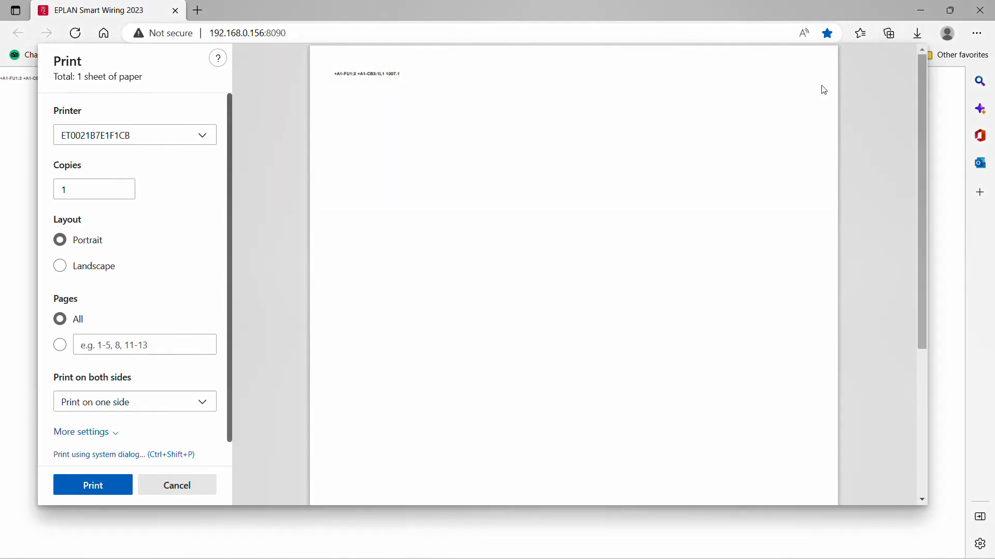
{"action": "left_click", "coordinate": [184, 484]}
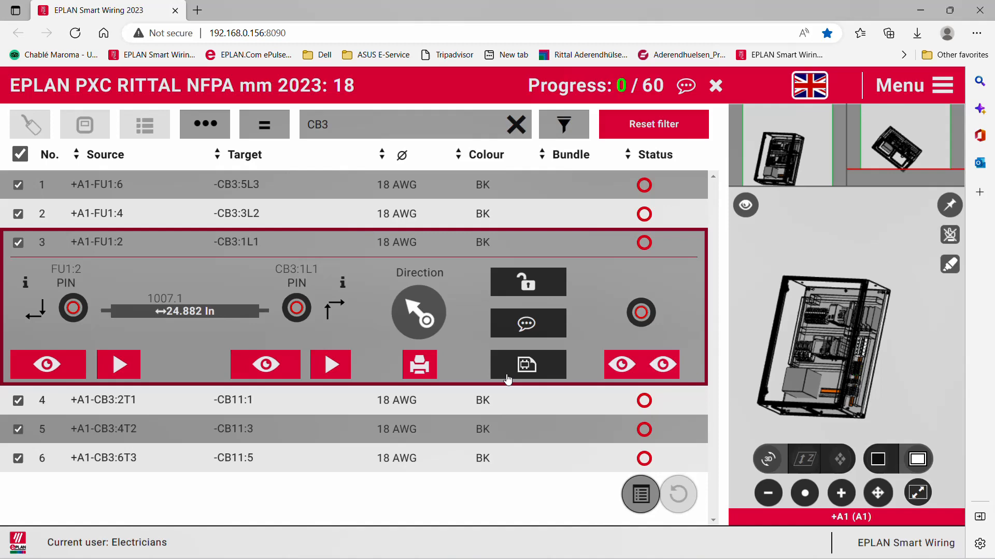
{"action": "left_click", "coordinate": [922, 12]}
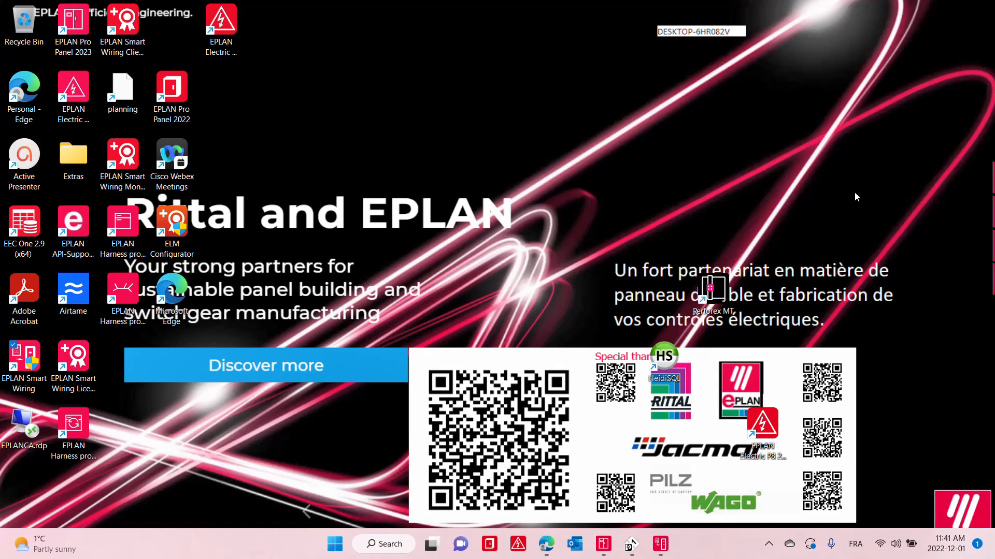